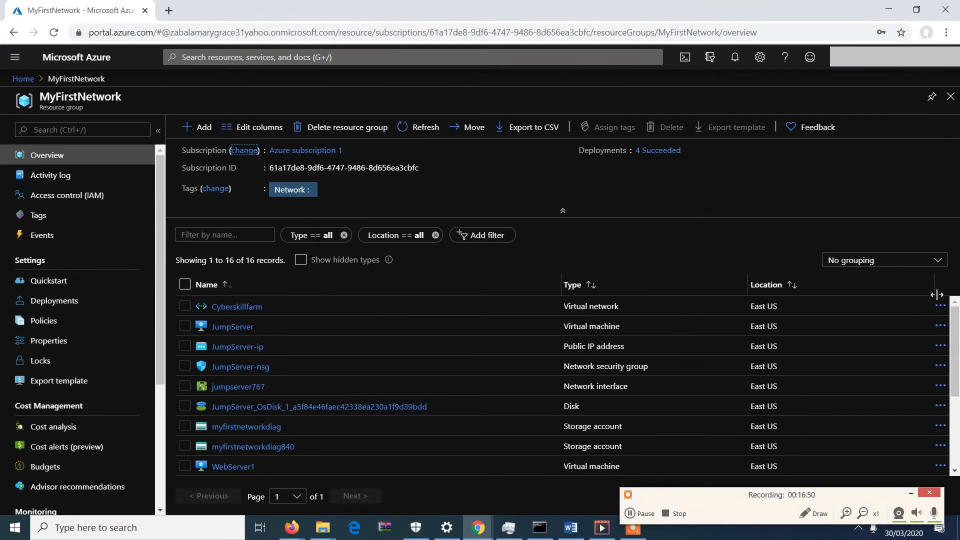
# Browse the resources listed in the MyFirstNetwork resource group.
pyautogui.scroll(-1, 956, 324)
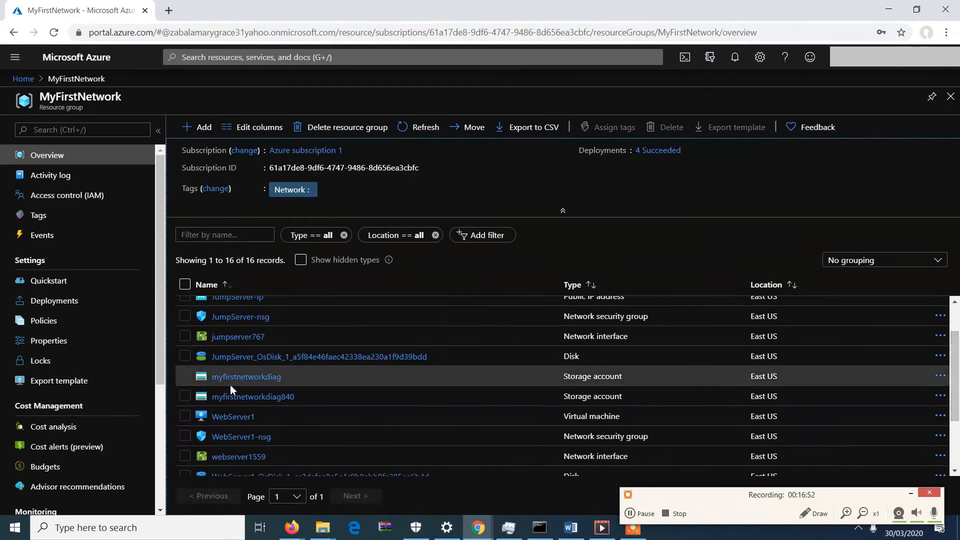
pyautogui.moveTo(956, 354); pyautogui.dragTo(953, 322)
pyautogui.scroll(-2, 952, 321)
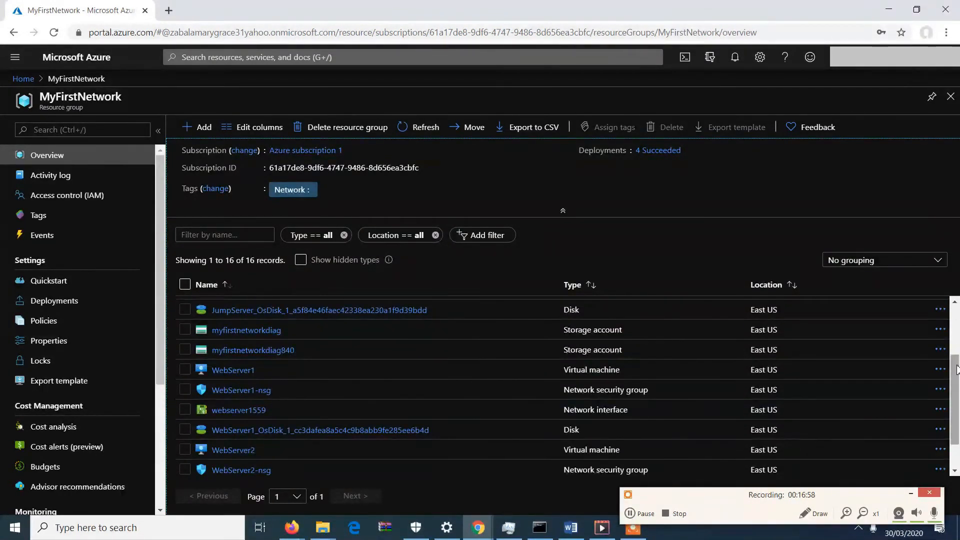
pyautogui.scroll(2, 954, 323)
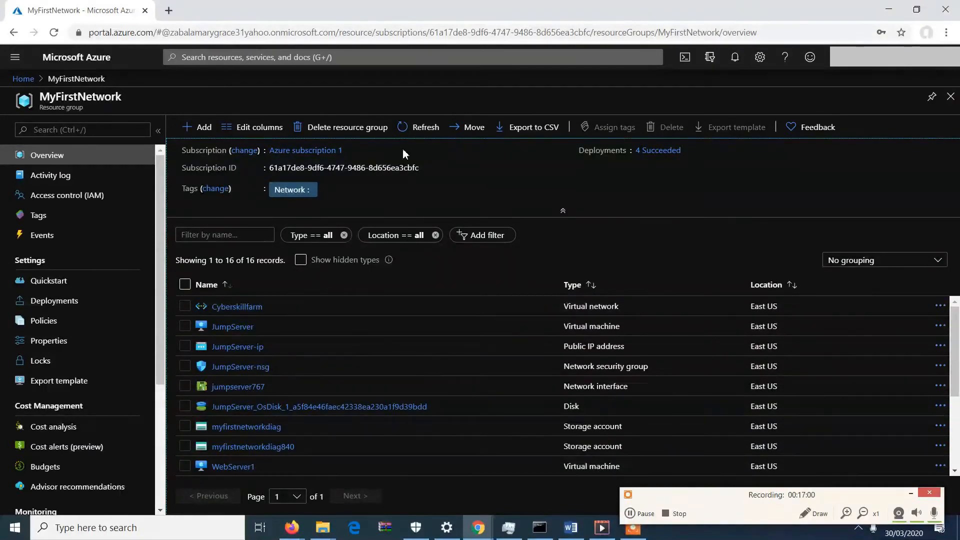
pyautogui.click(413, 64)
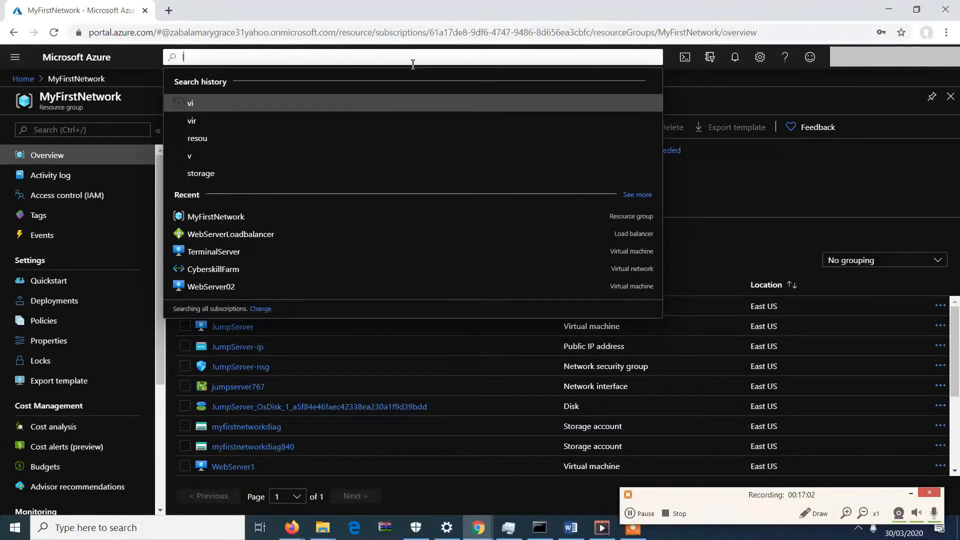
pyautogui.write('load')
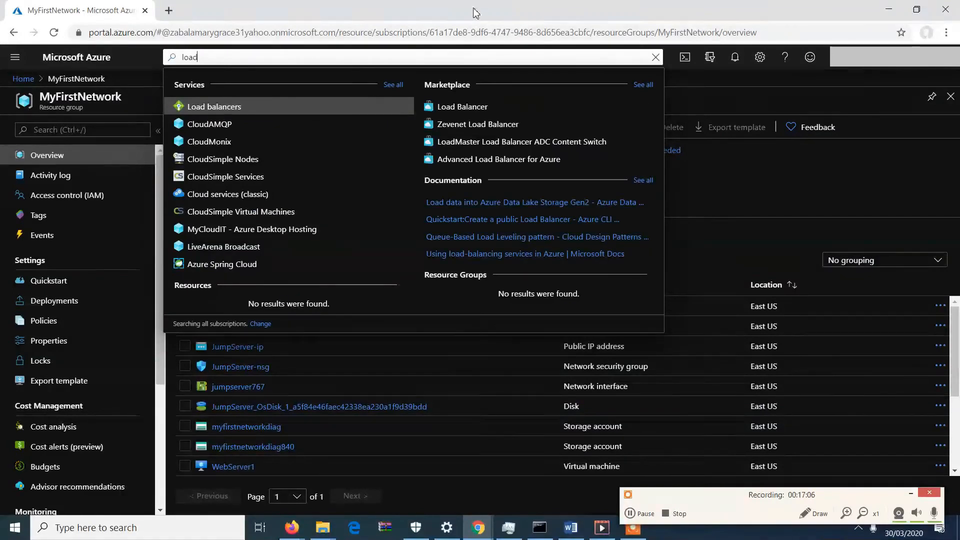
pyautogui.click(821, 169)
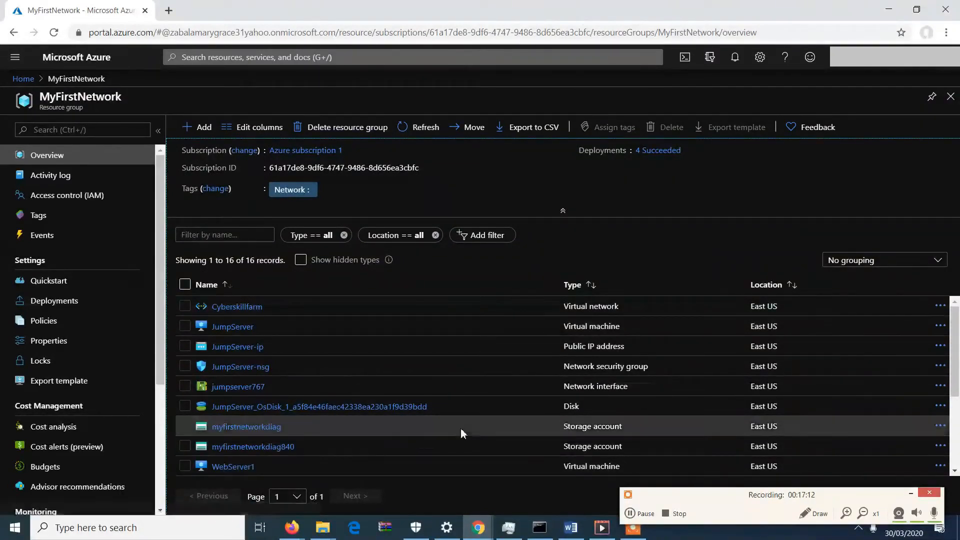
# Check the private IP addresses of the WebServer1 and WebServer2 virtual machines, returning to the resource group each time.
pyautogui.click(245, 469)
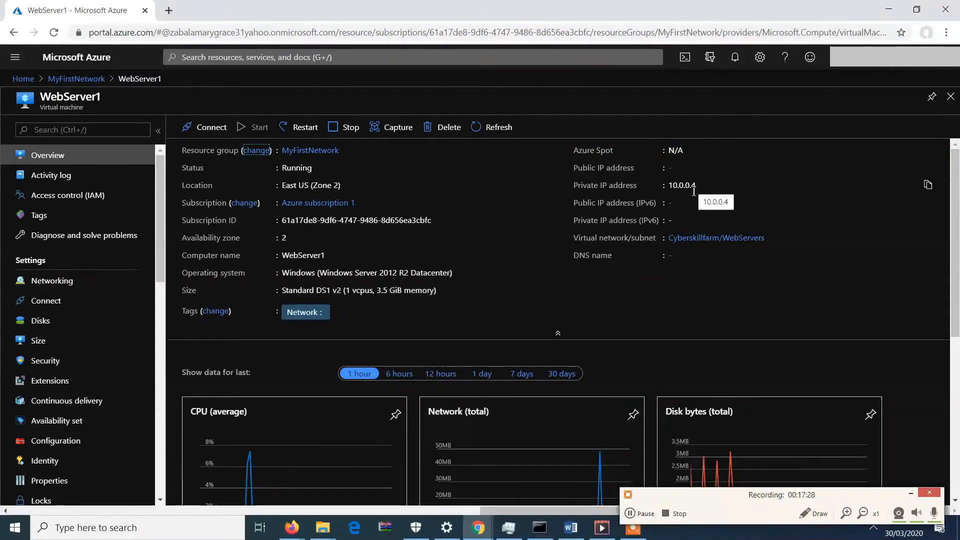
pyautogui.click(75, 78)
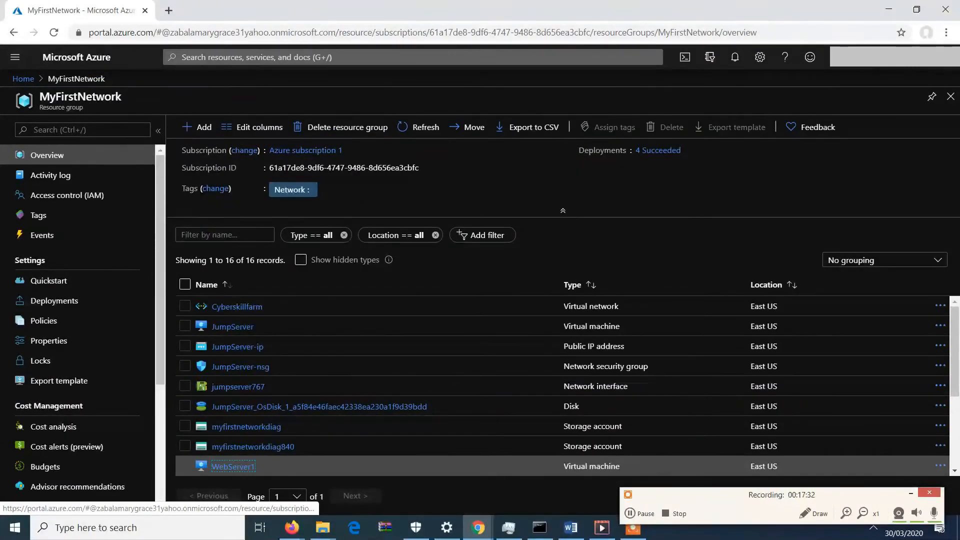
pyautogui.scroll(-2, 238, 457)
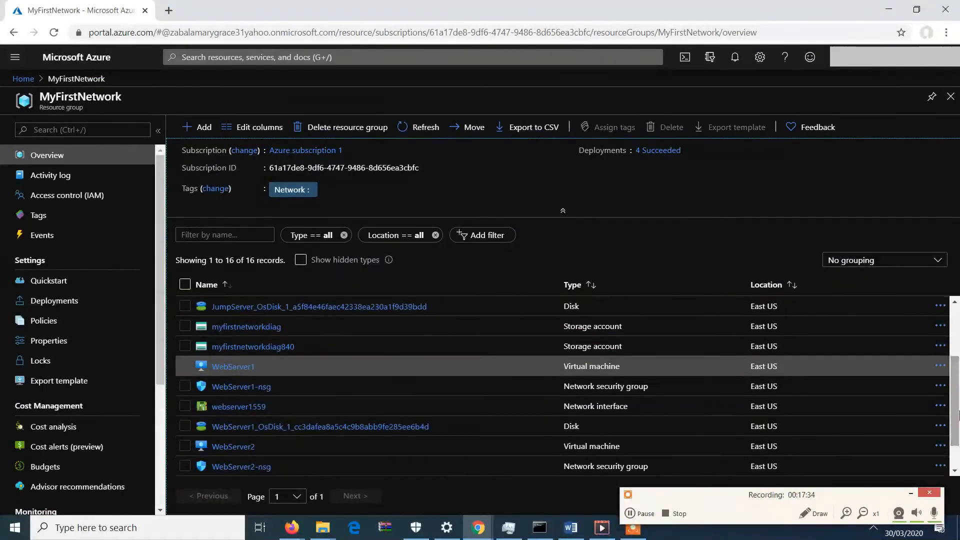
pyautogui.click(238, 452)
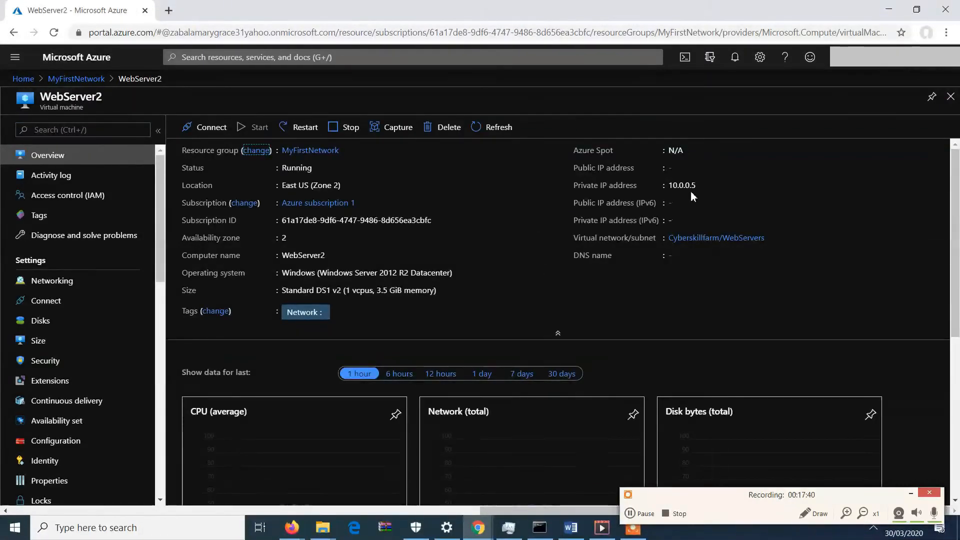
pyautogui.click(92, 81)
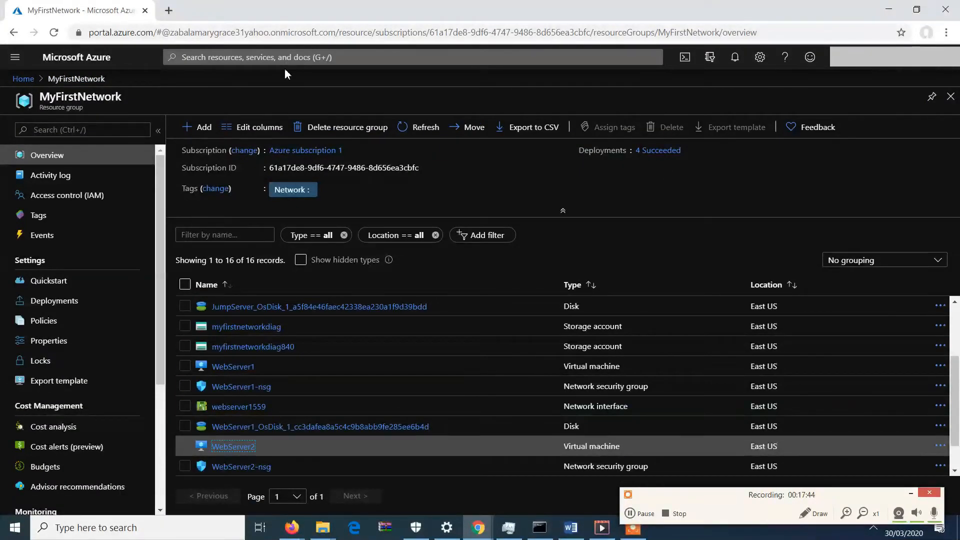
# Search for Load balancers and start creating a new load balancer.
pyautogui.click(289, 58)
pyautogui.write('load')
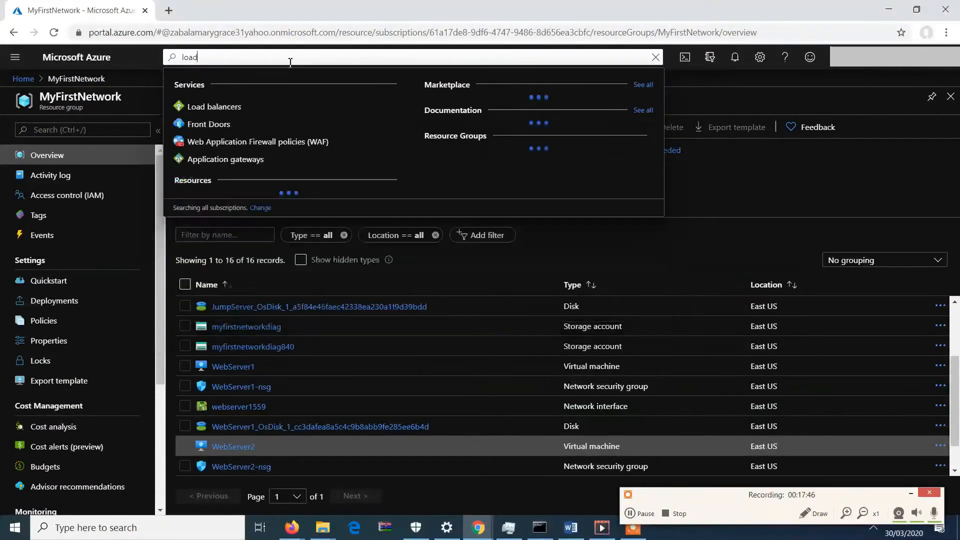
pyautogui.click(279, 108)
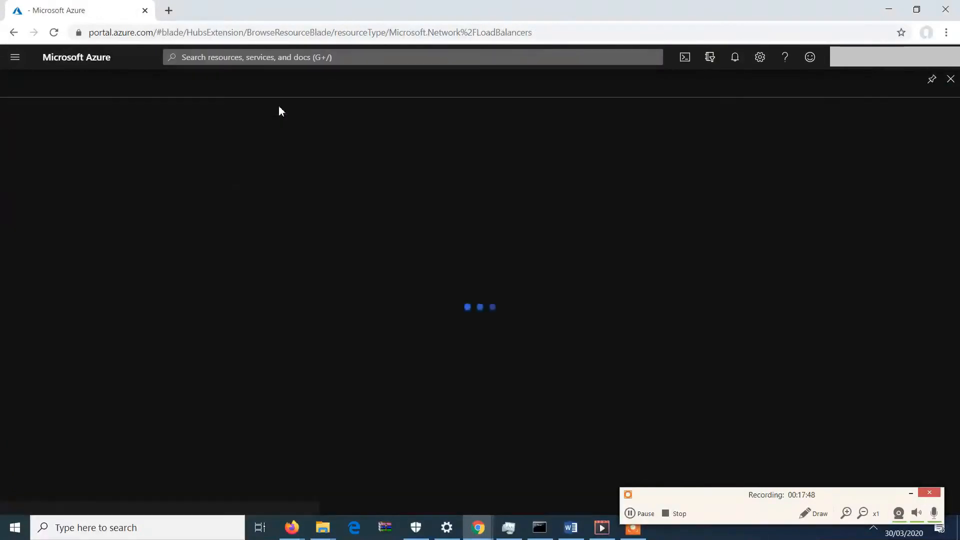
pyautogui.click(36, 127)
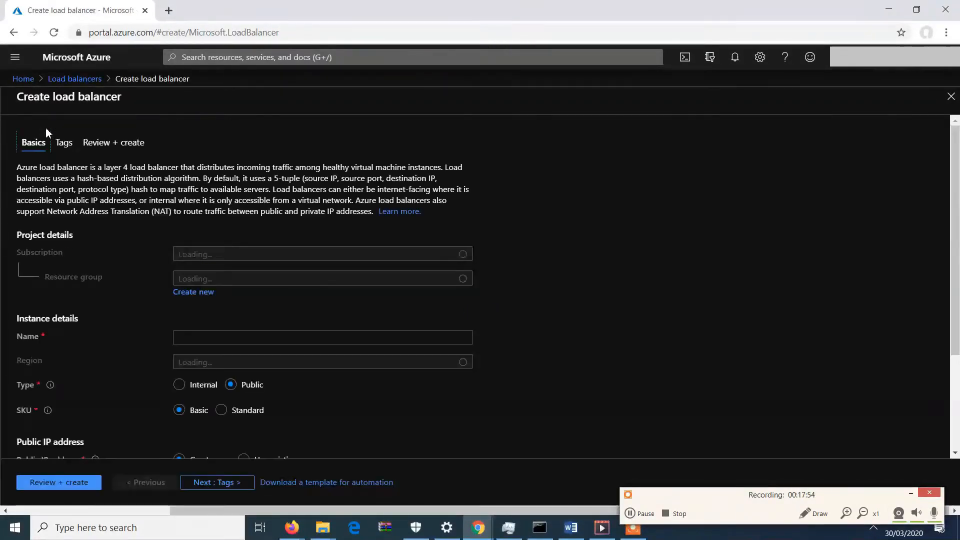
# Set the load balancer's resource group to MyFirstNetwork.
pyautogui.scroll(-1, 958, 245)
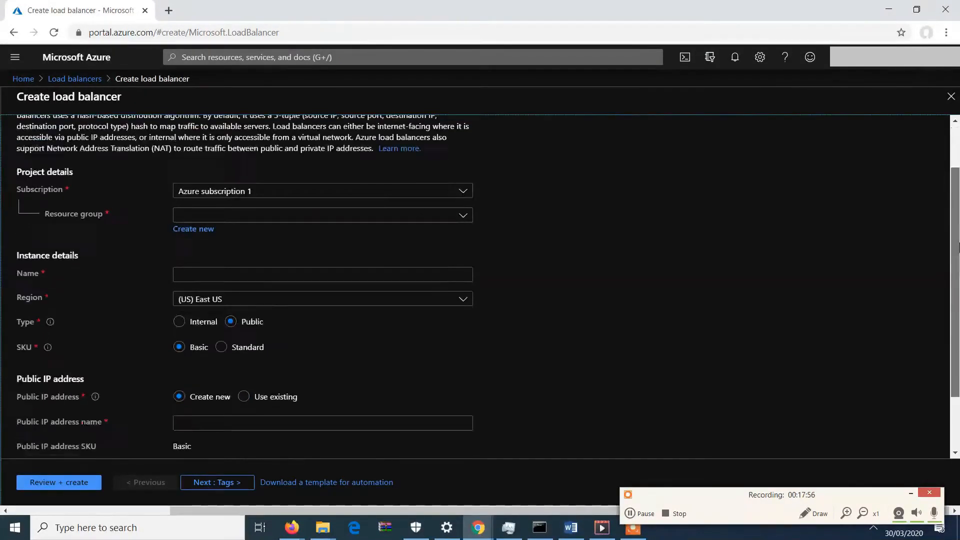
pyautogui.click(433, 215)
pyautogui.click(290, 256)
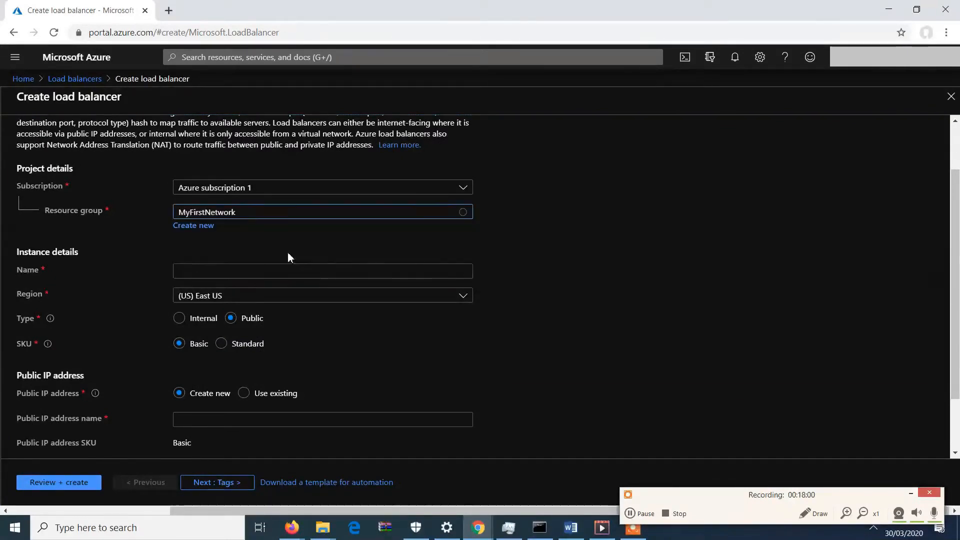
# Name the load balancer WebServersLoadbalancer.
pyautogui.click(268, 270)
pyautogui.write('W')
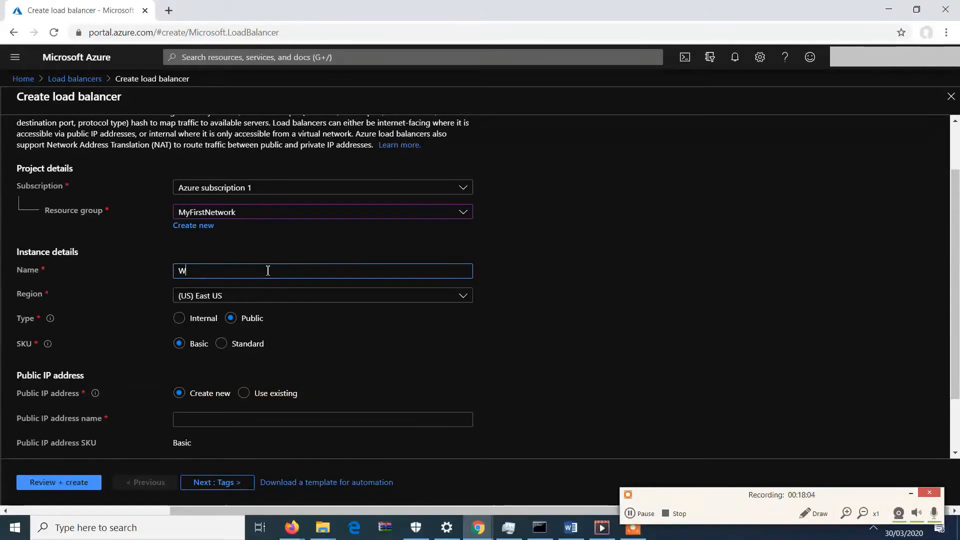
pyautogui.write('ebServ')
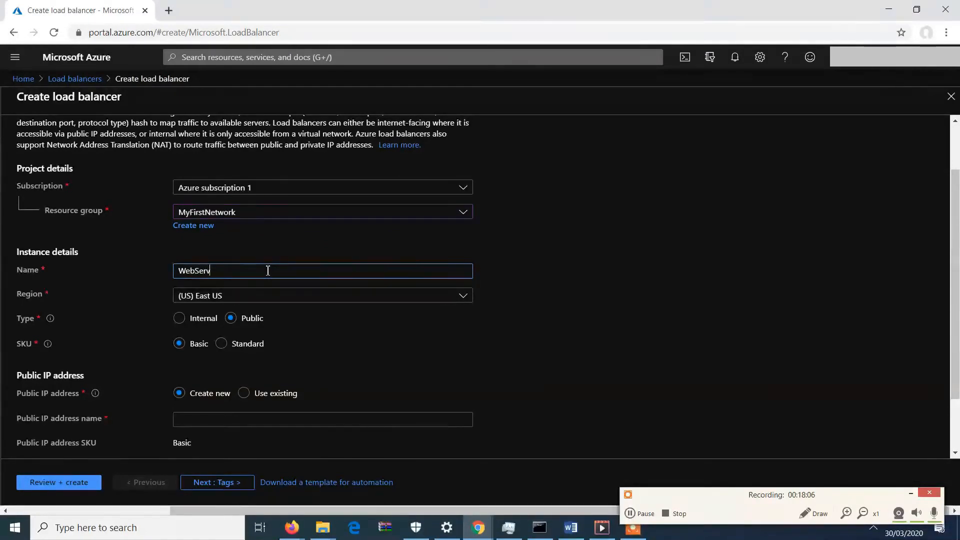
pyautogui.write('ersLoasbala')
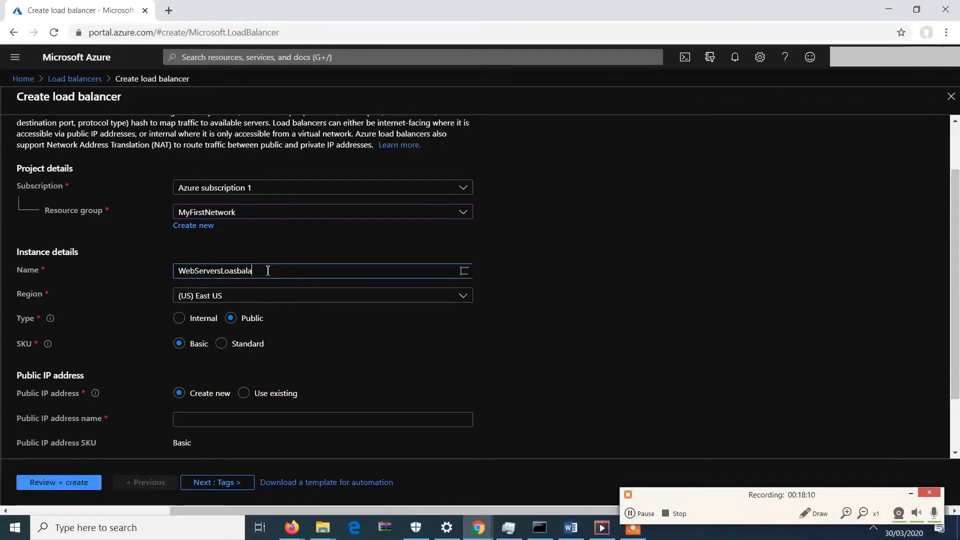
pyautogui.press('BackSpace')
pyautogui.press('BackSpace')
pyautogui.press('BackSpace')
pyautogui.press('BackSpace')
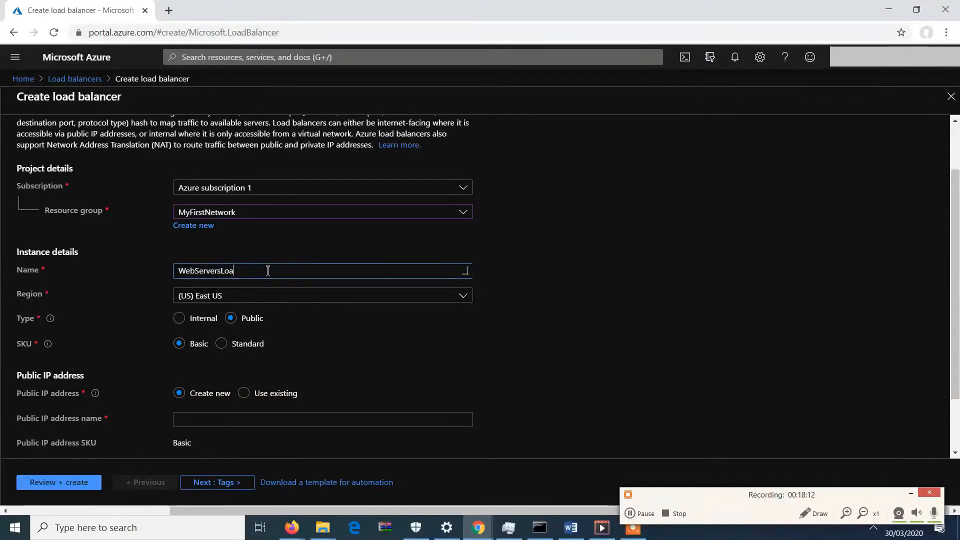
pyautogui.write('dbalancer')
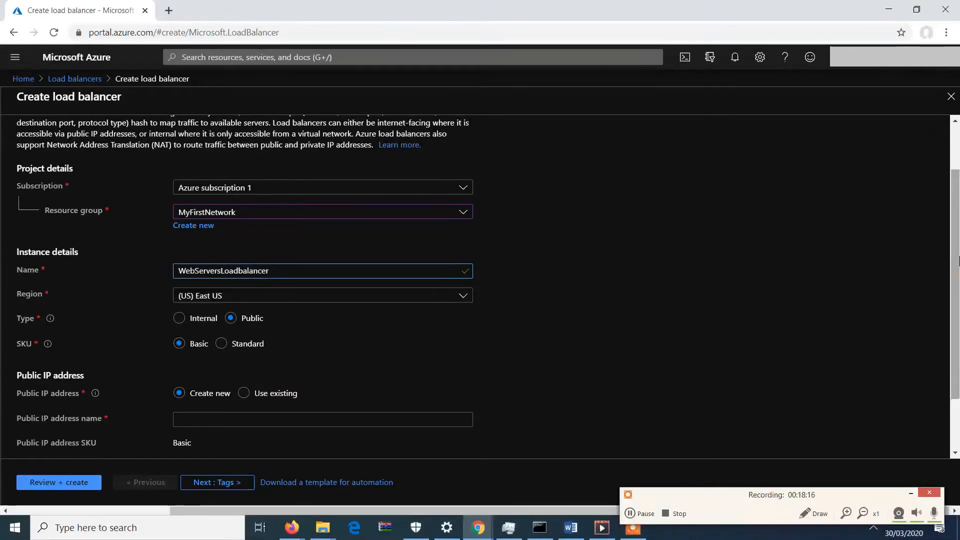
# Choose the Standard SKU for the load balancer.
pyautogui.scroll(-1, 959, 260)
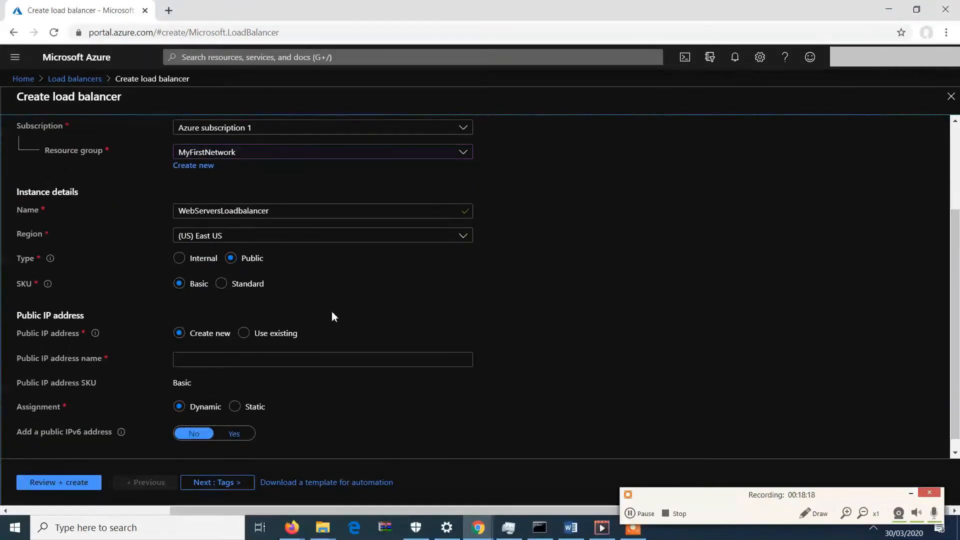
pyautogui.click(221, 286)
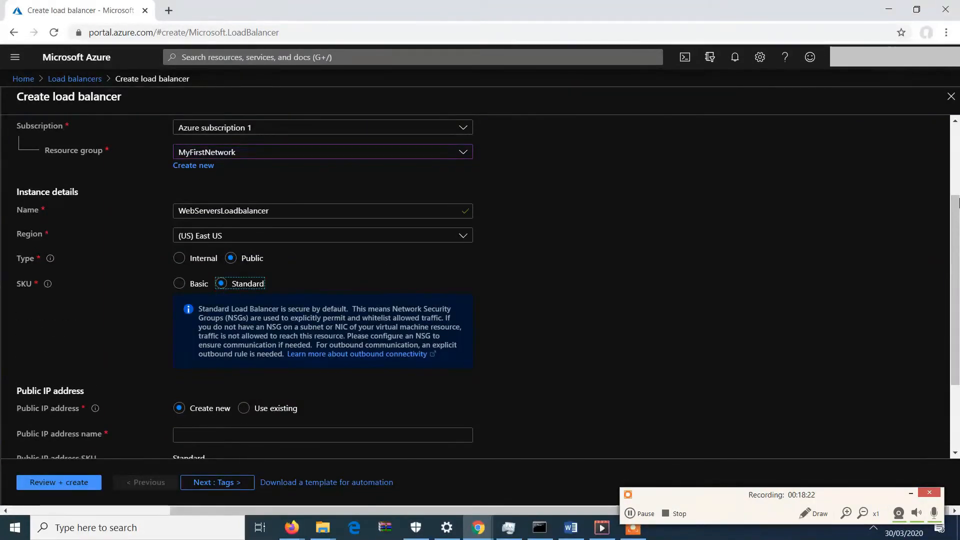
pyautogui.scroll(-2, 958, 307)
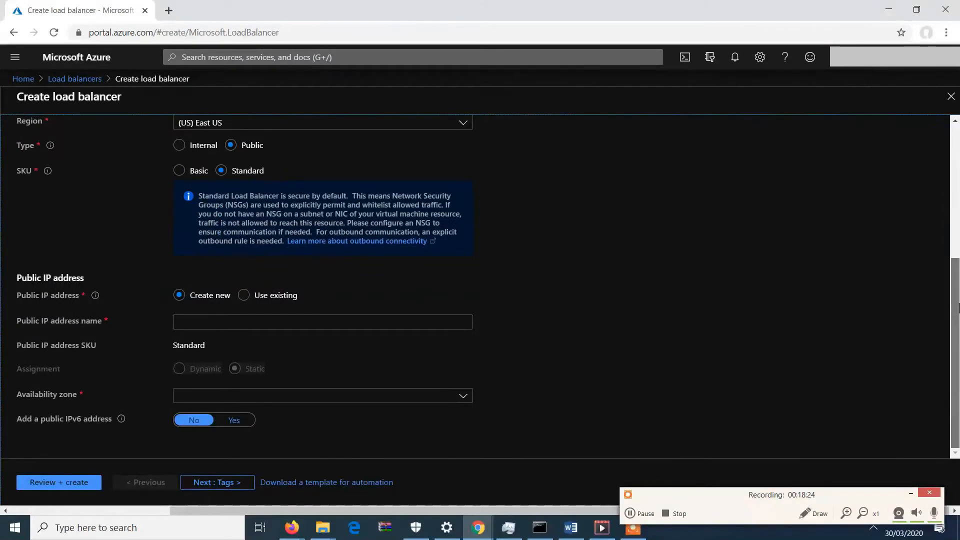
pyautogui.moveTo(958, 294); pyautogui.dragTo(959, 288)
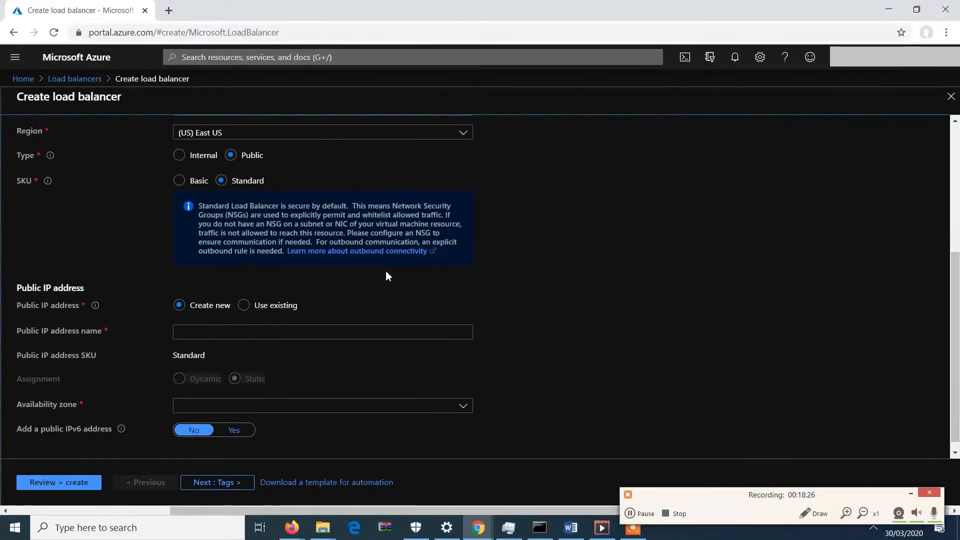
# Name the new public IP address WebServerpublicip.
pyautogui.click(222, 333)
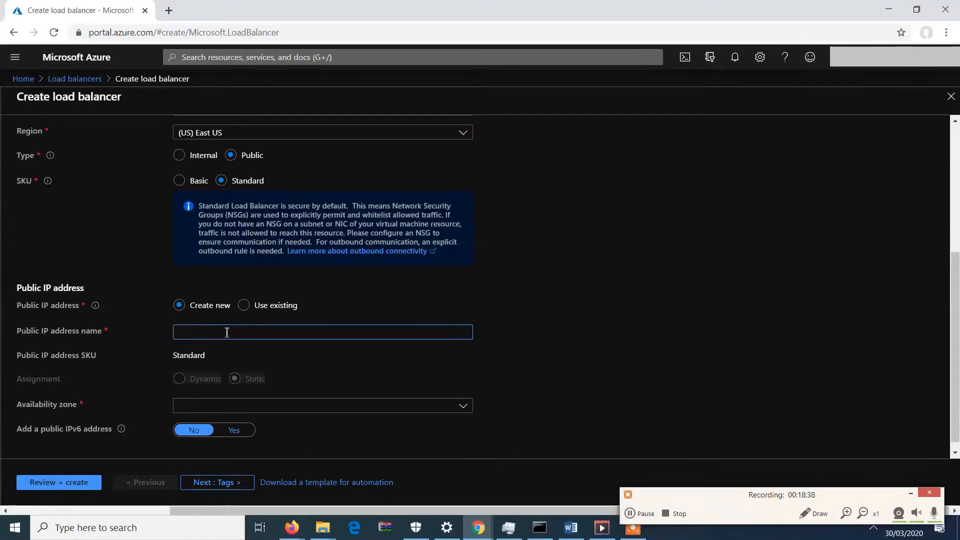
pyautogui.write('WebServerpublic')
pyautogui.write('ici')
pyautogui.write('p')
pyautogui.click(588, 321)
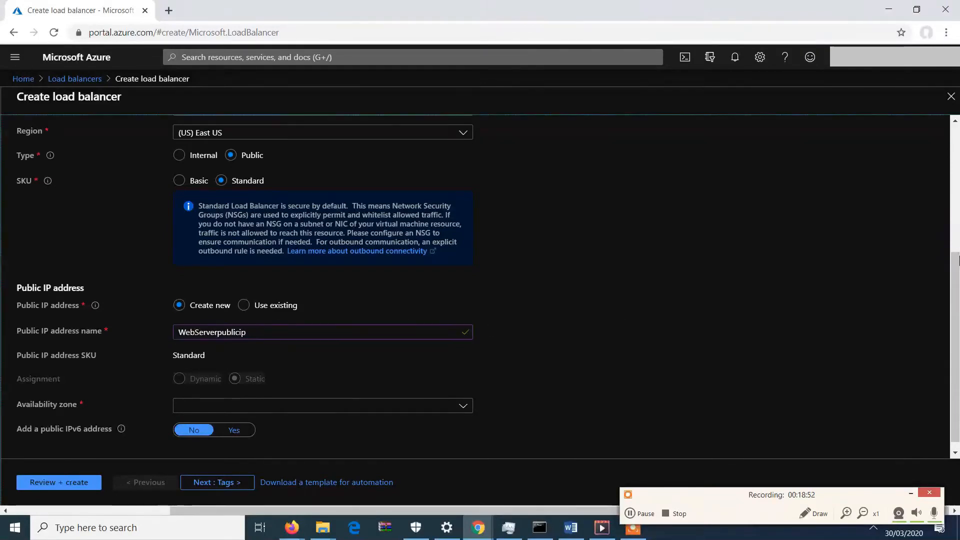
# Try using an existing public IP address, consulting the reference screenshots in the Word document.
pyautogui.moveTo(957, 278); pyautogui.dragTo(957, 299)
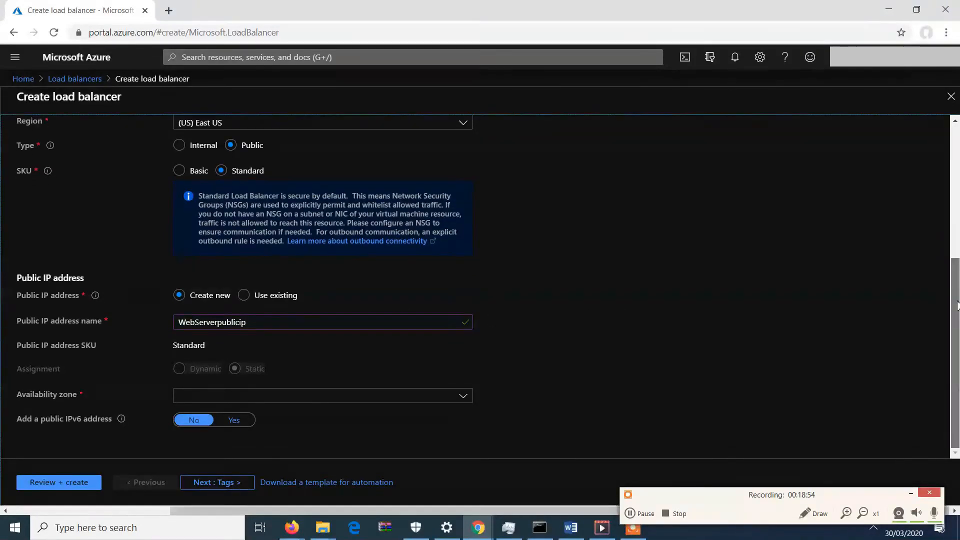
pyautogui.click(256, 296)
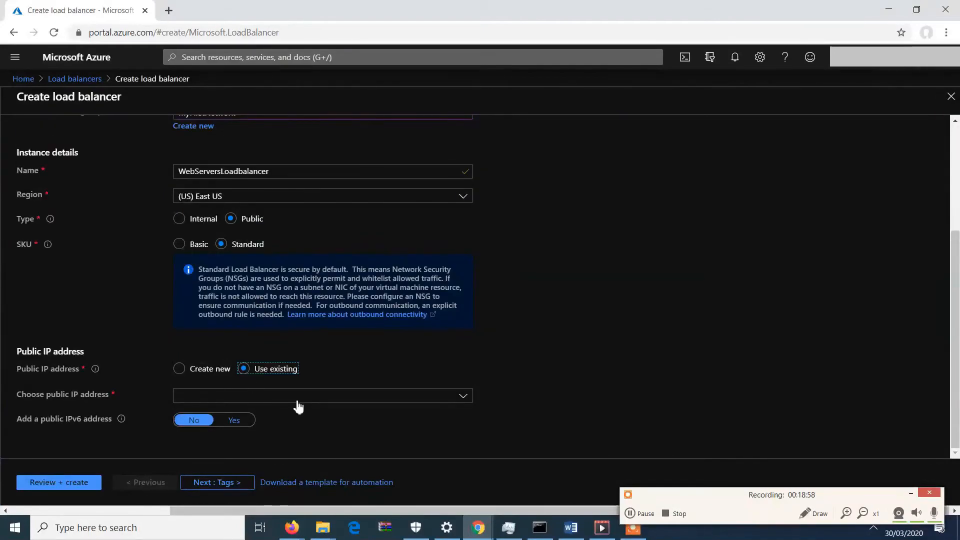
pyautogui.moveTo(571, 528)
pyautogui.click(575, 481)
pyautogui.scroll(-5, 955, 270)
pyautogui.moveTo(959, 336); pyautogui.dragTo(957, 394)
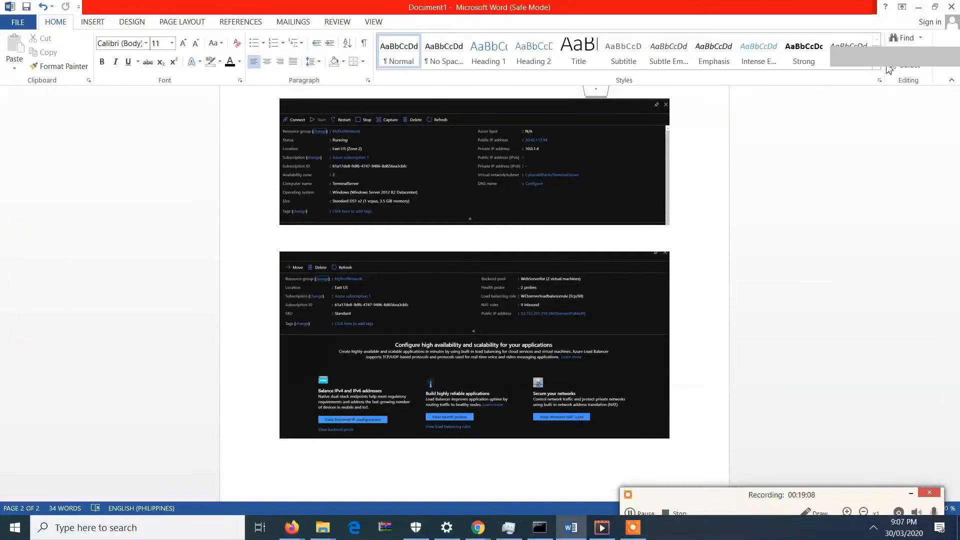
pyautogui.click(918, 7)
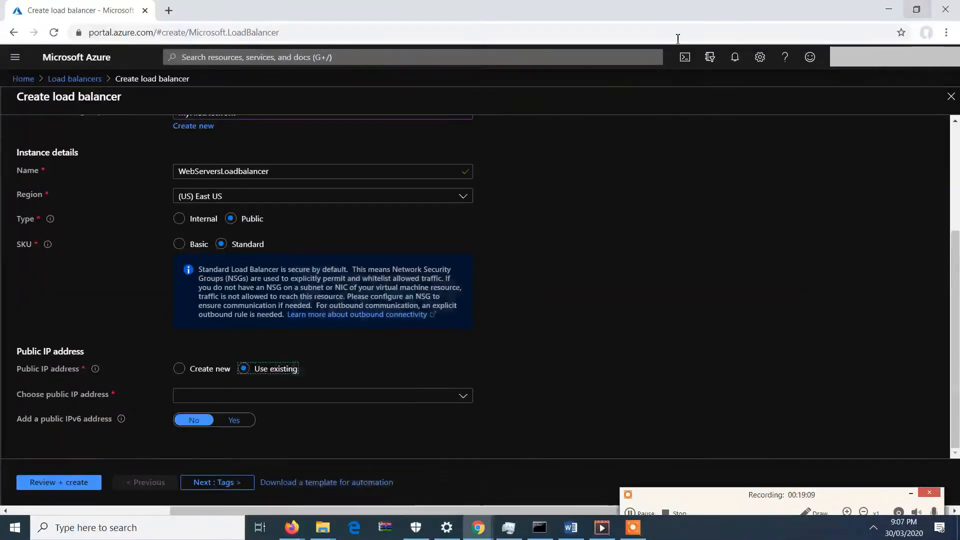
# Search the existing public IP list for 52, then switch back to creating a new public IP.
pyautogui.click(204, 401)
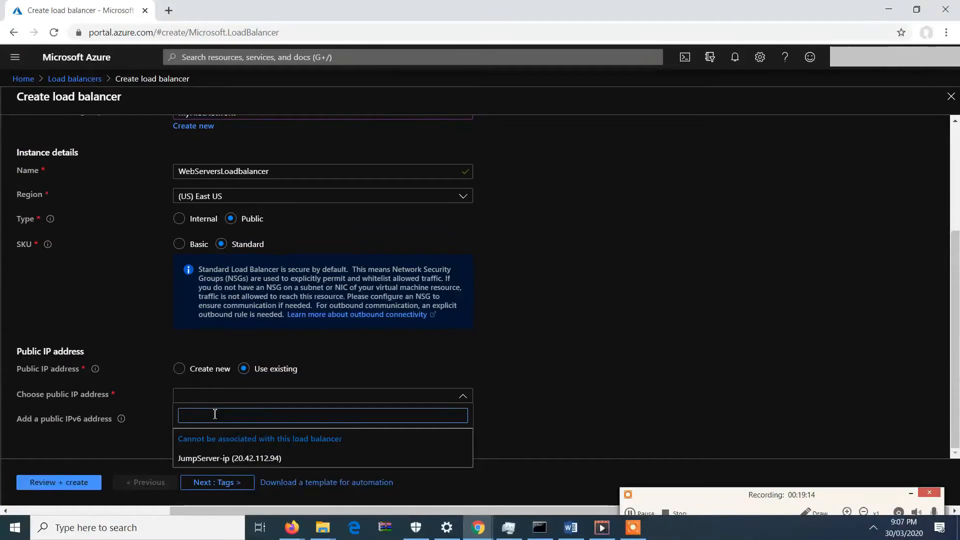
pyautogui.write('52')
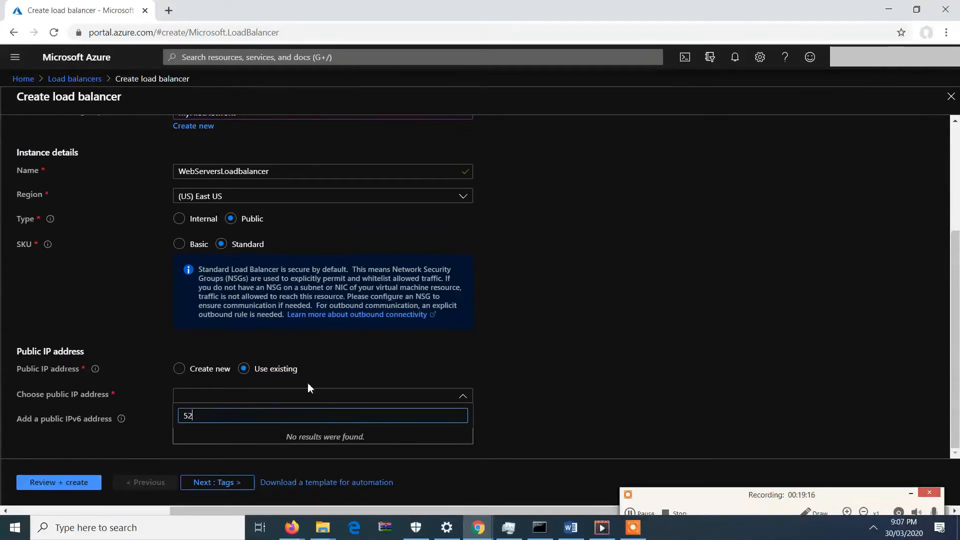
pyautogui.click(383, 347)
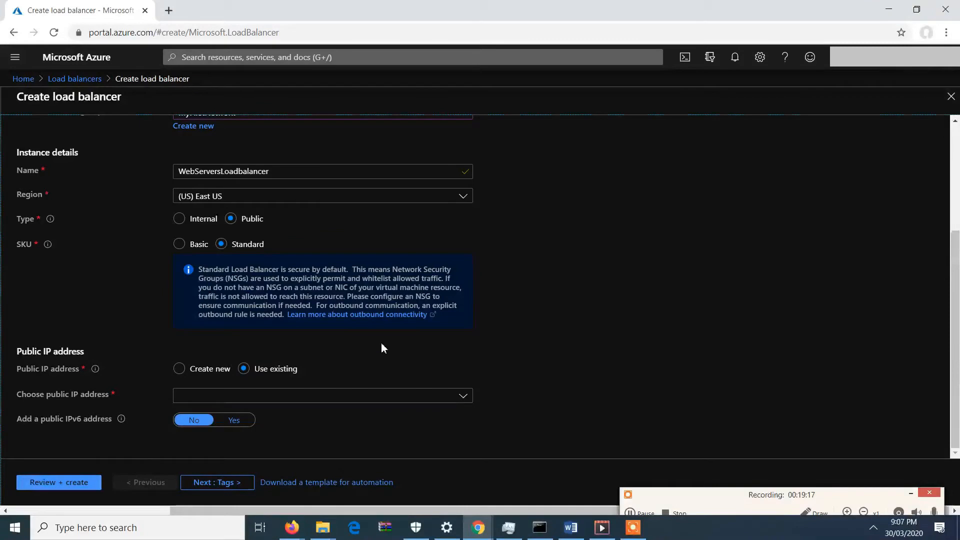
pyautogui.click(179, 369)
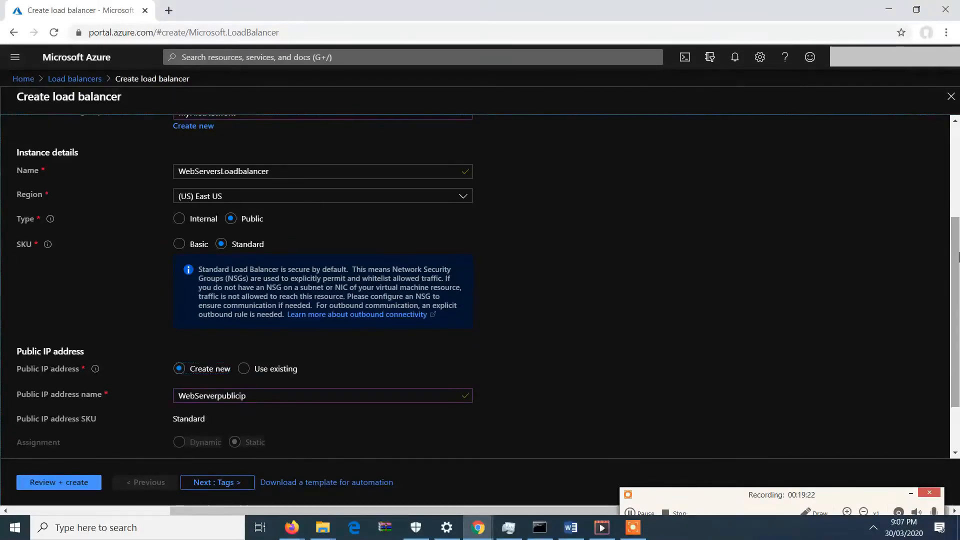
# Set the load balancer's availability zone to 2.
pyautogui.scroll(-3, 955, 324)
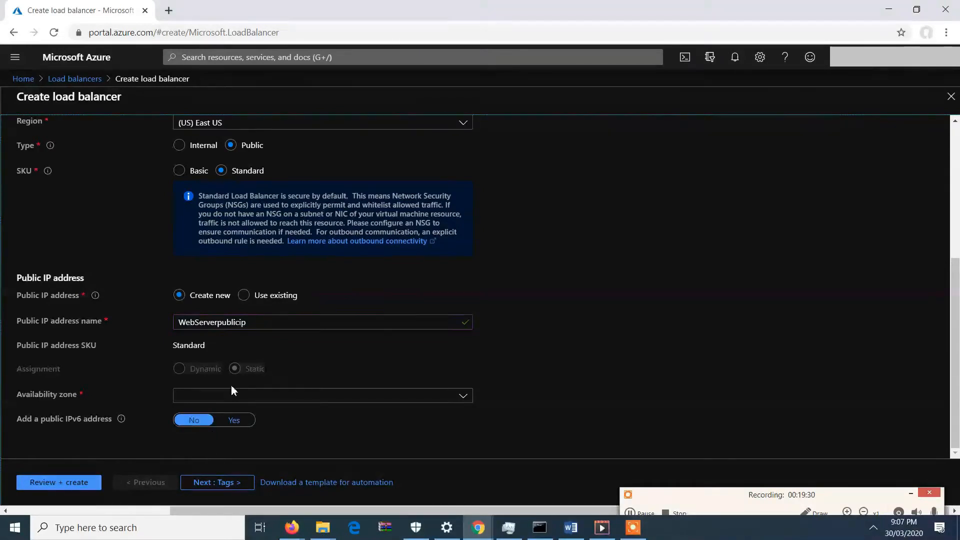
pyautogui.click(232, 398)
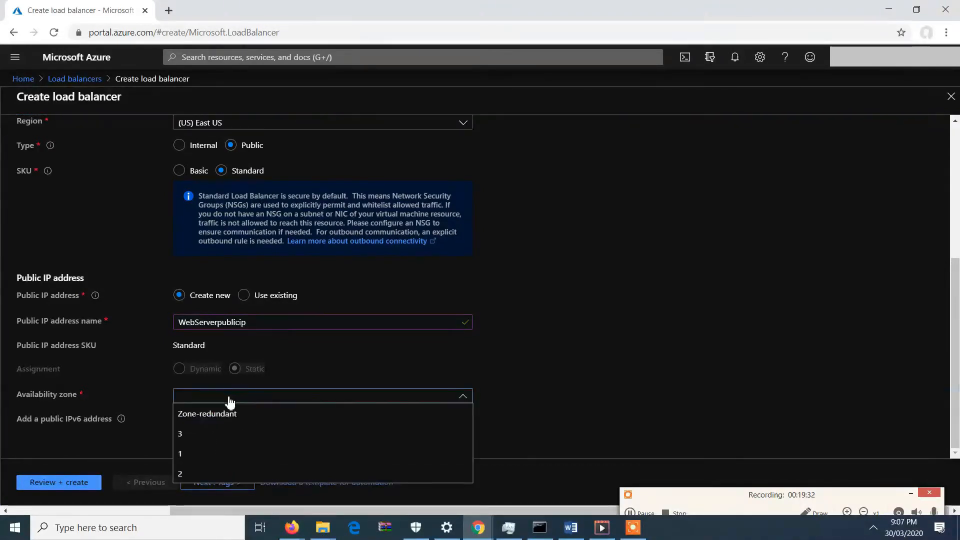
pyautogui.click(203, 466)
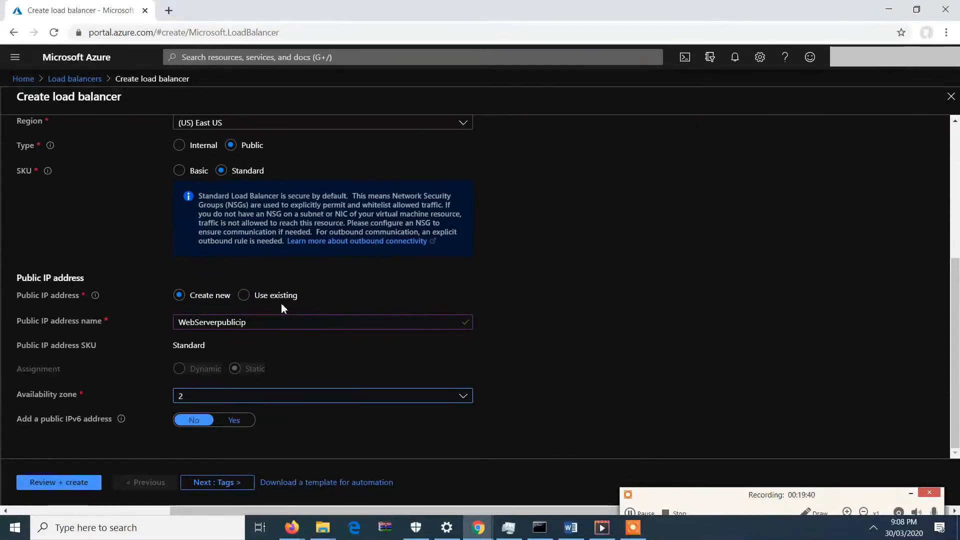
# Move on to tags and add a tag named Network with no value.
pyautogui.moveTo(957, 350); pyautogui.dragTo(951, 438)
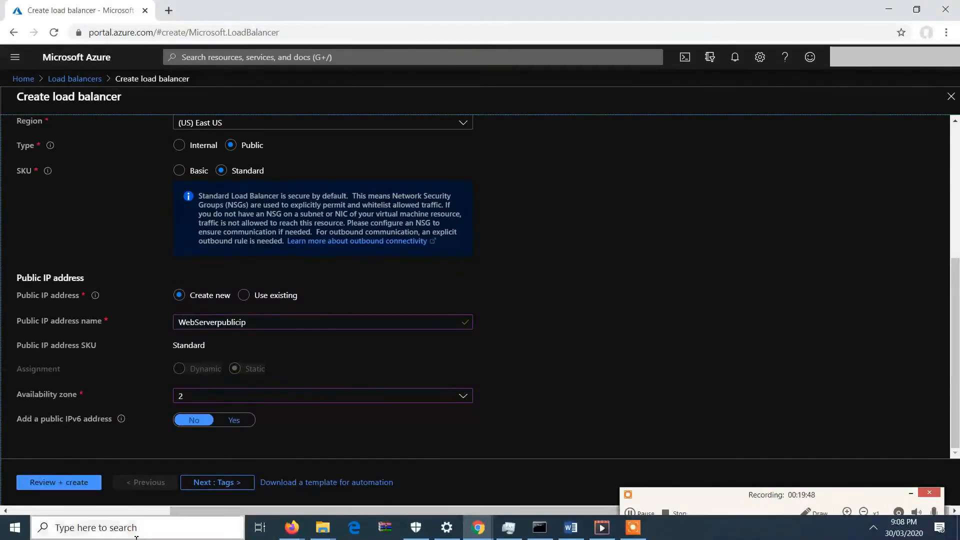
pyautogui.click(199, 483)
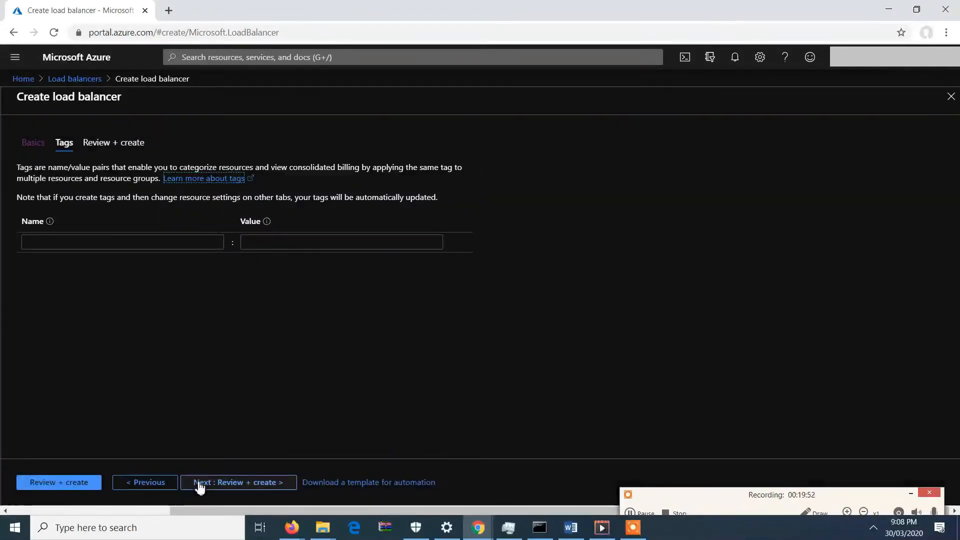
pyautogui.click(165, 244)
pyautogui.write('N')
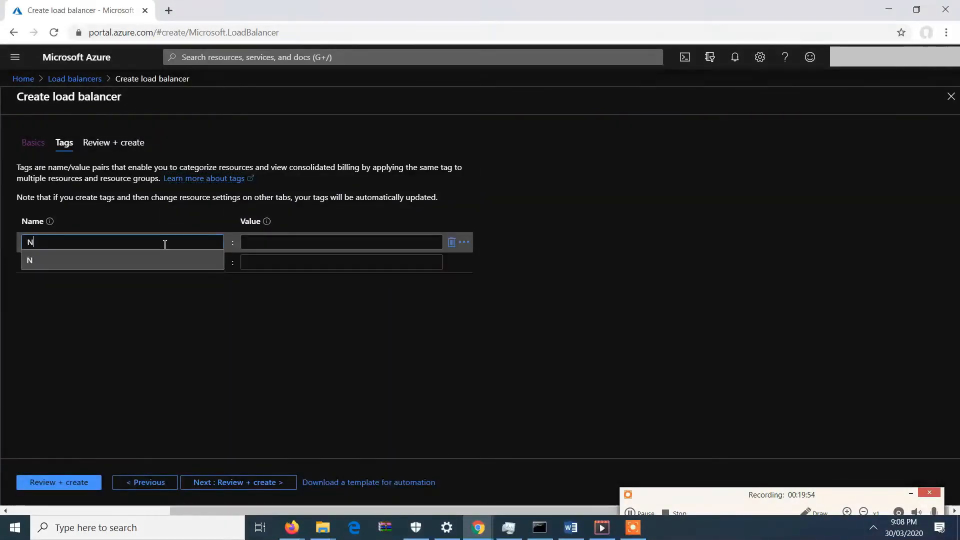
pyautogui.write('etwok')
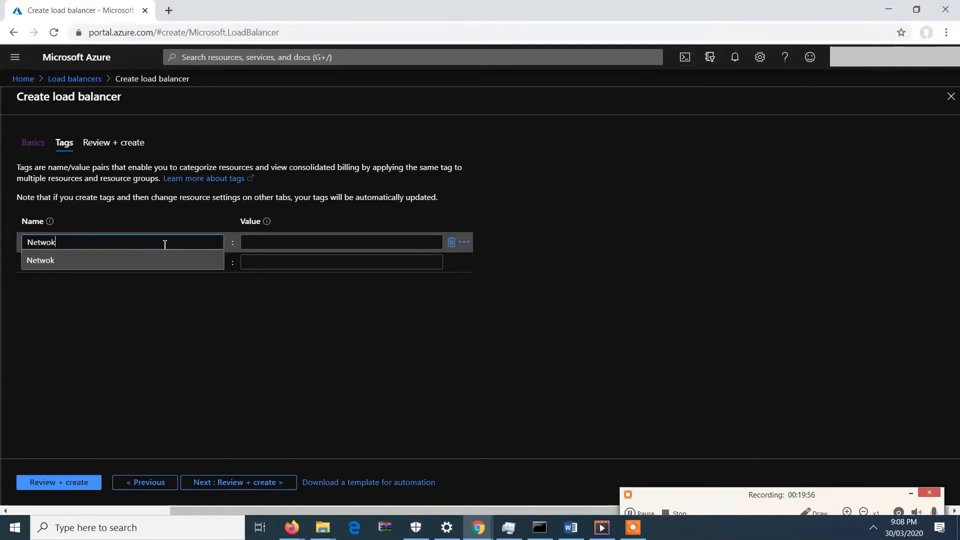
pyautogui.write('rk')
# Review the settings and create the load balancer.
pyautogui.click(74, 483)
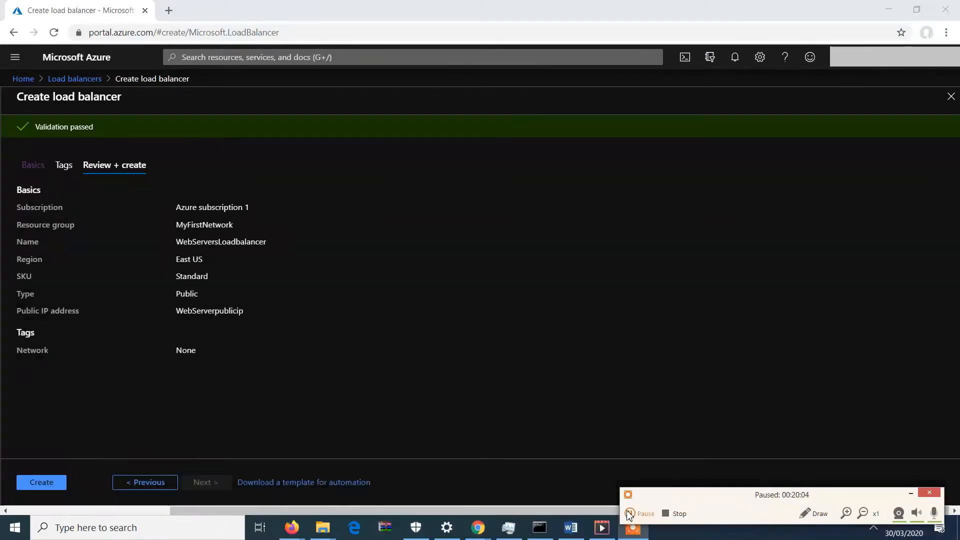
pyautogui.click(50, 484)
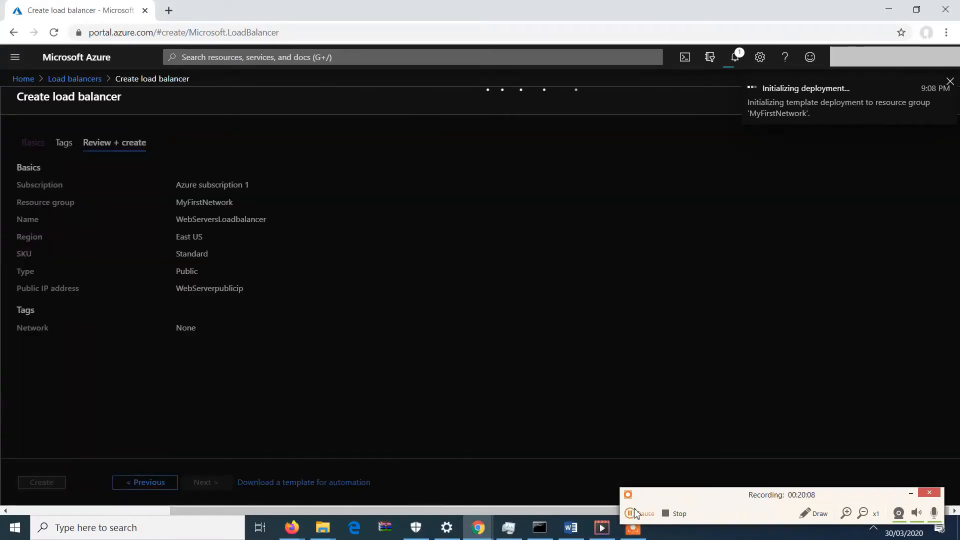
pyautogui.click(635, 512)
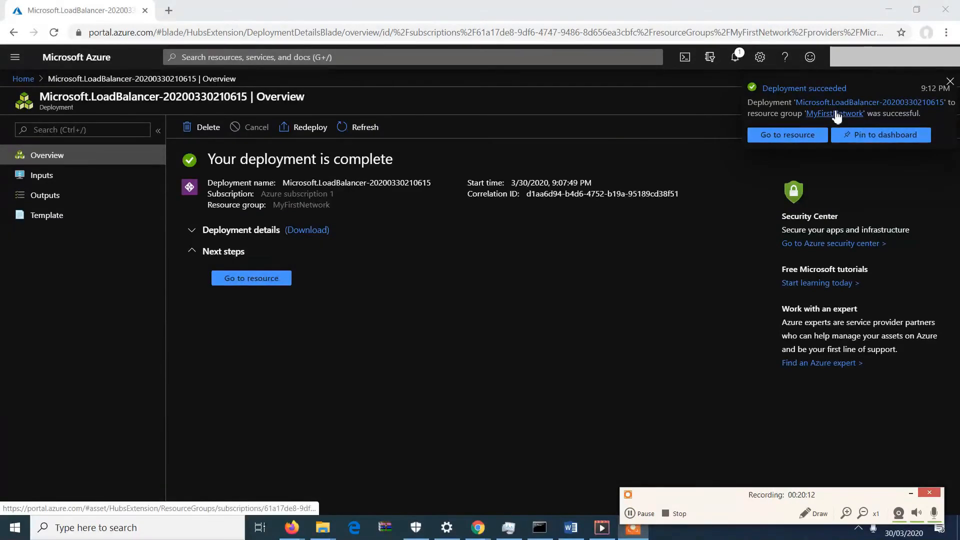
# Examine the resources listed in the MyFirstNetwork resource group after the deployment.
pyautogui.click(836, 114)
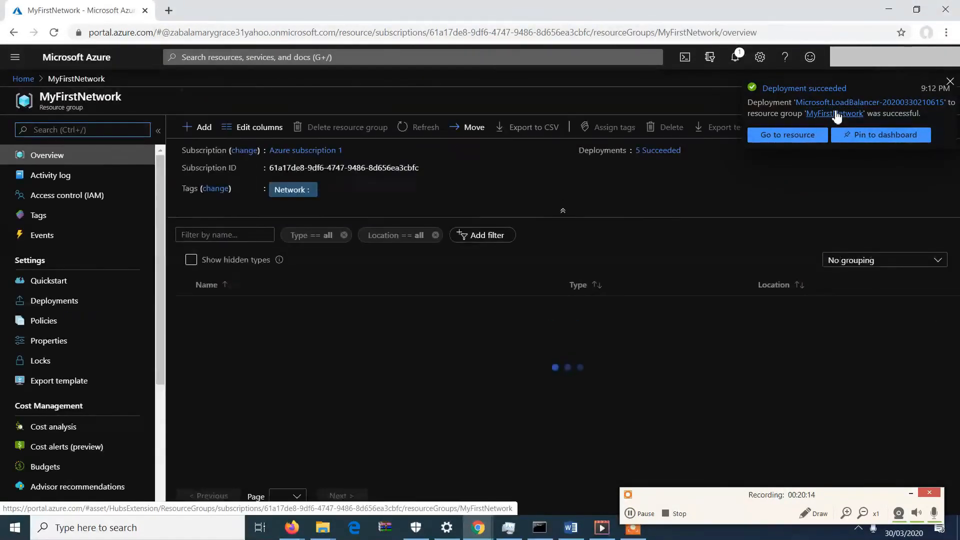
pyautogui.moveTo(959, 320); pyautogui.dragTo(955, 448)
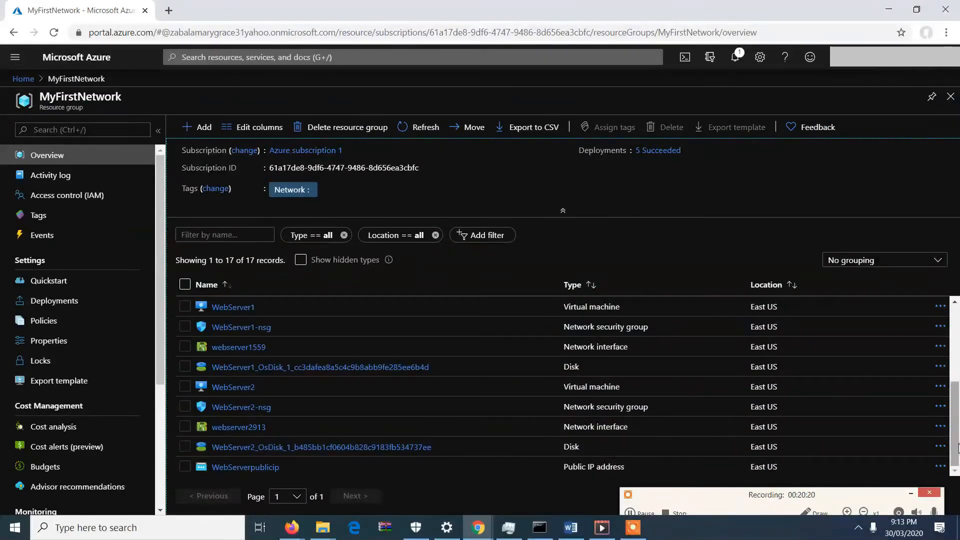
pyautogui.moveTo(956, 448)
pyautogui.mouseDown()
pyautogui.moveTo(957, 336)
pyautogui.moveTo(945, 462)
pyautogui.mouseUp()
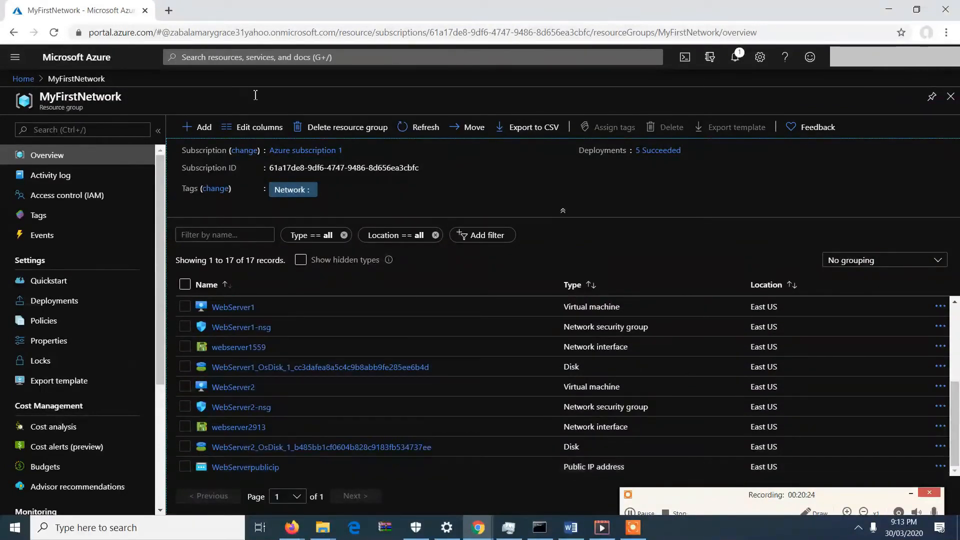
pyautogui.click(81, 78)
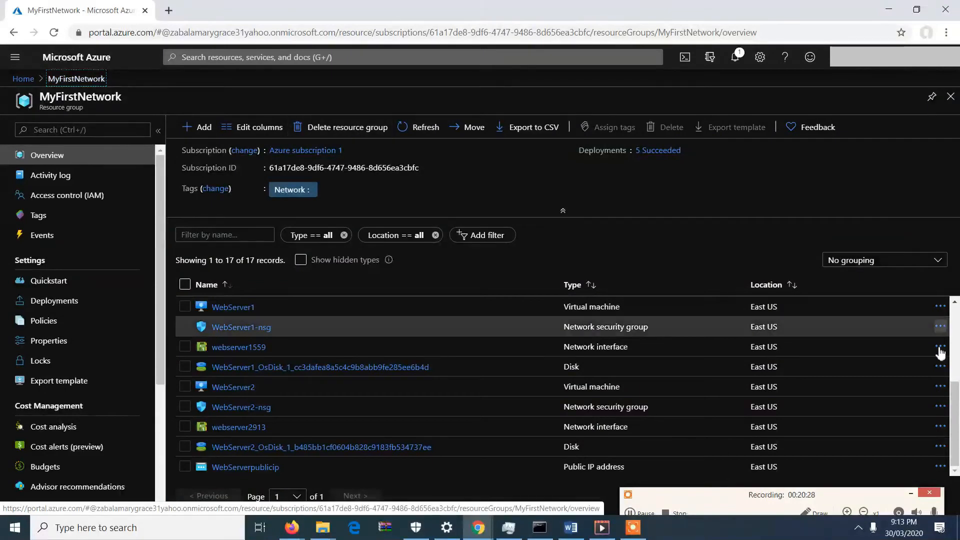
pyautogui.moveTo(956, 395); pyautogui.dragTo(957, 424)
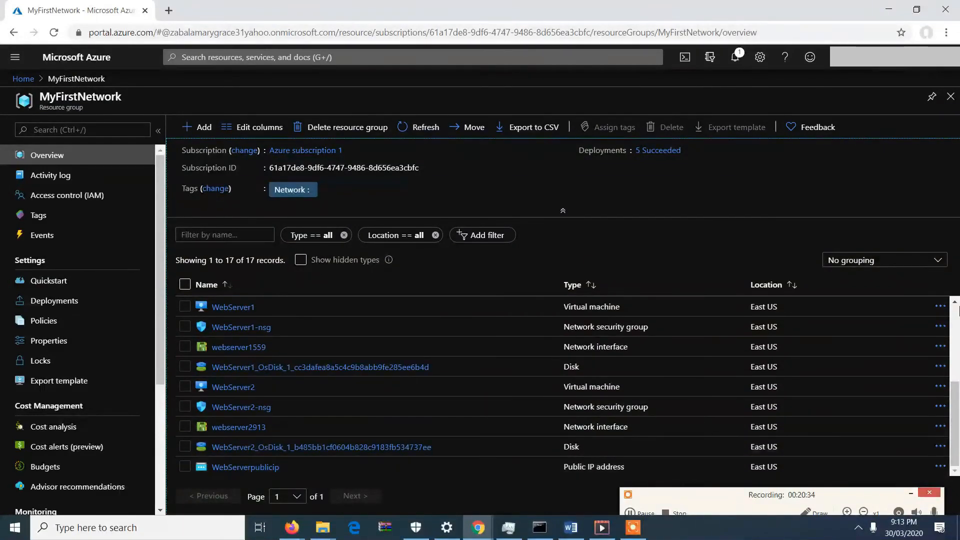
pyautogui.click(739, 61)
pyautogui.click(742, 64)
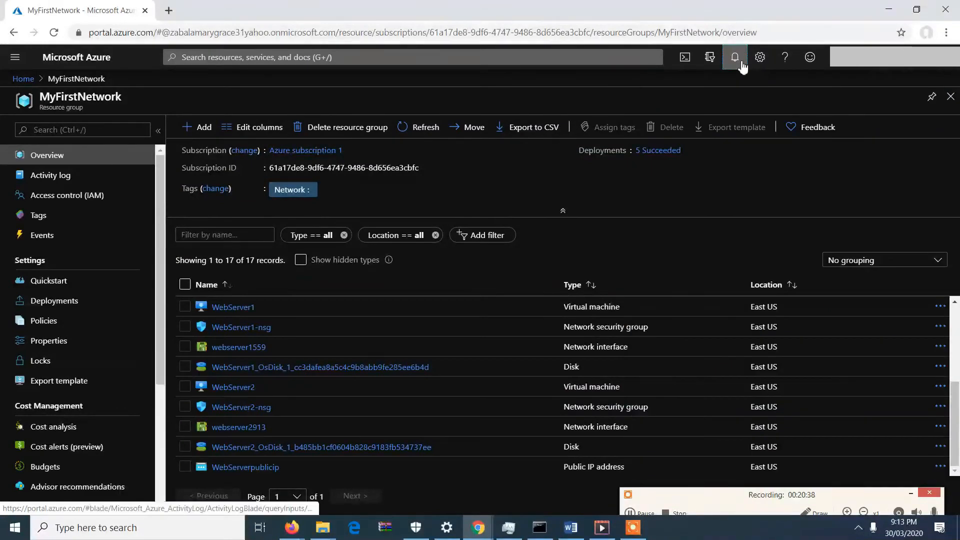
pyautogui.click(742, 64)
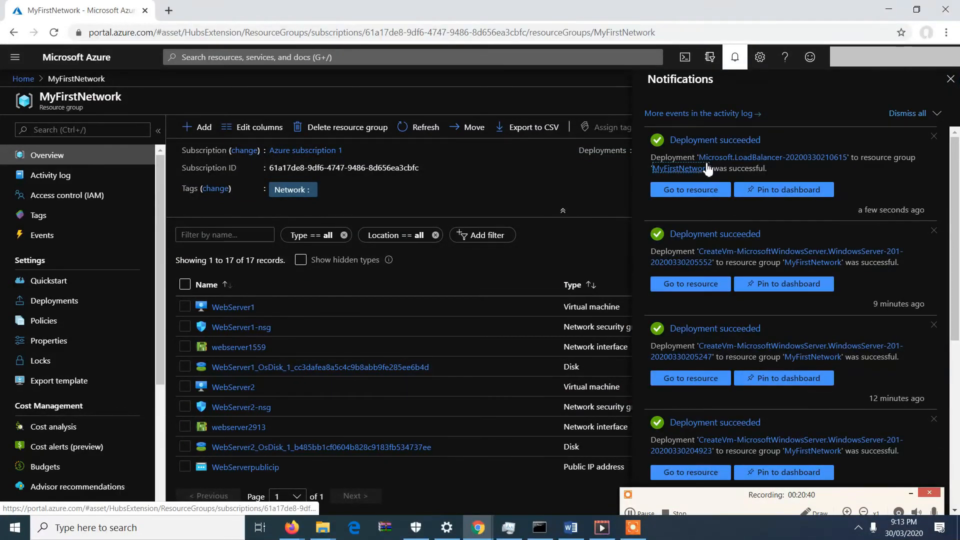
pyautogui.click(707, 168)
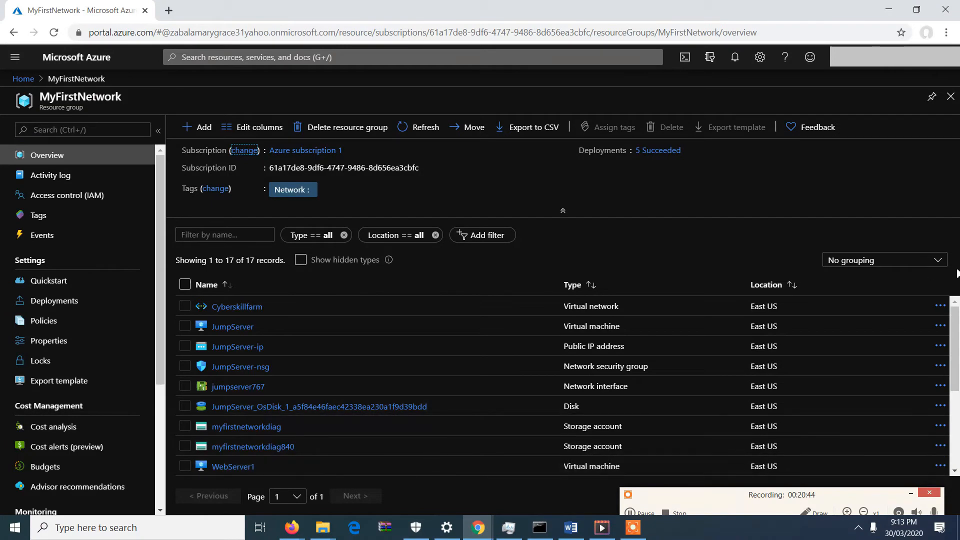
pyautogui.click(958, 361)
pyautogui.moveTo(958, 340)
pyautogui.mouseDown()
pyautogui.moveTo(953, 436)
pyautogui.moveTo(955, 333)
pyautogui.mouseUp()
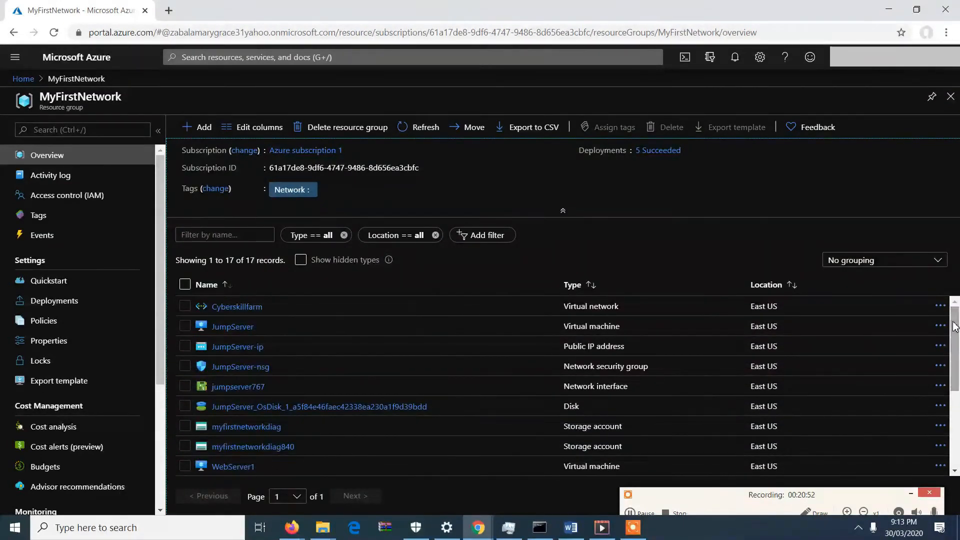
pyautogui.click(645, 514)
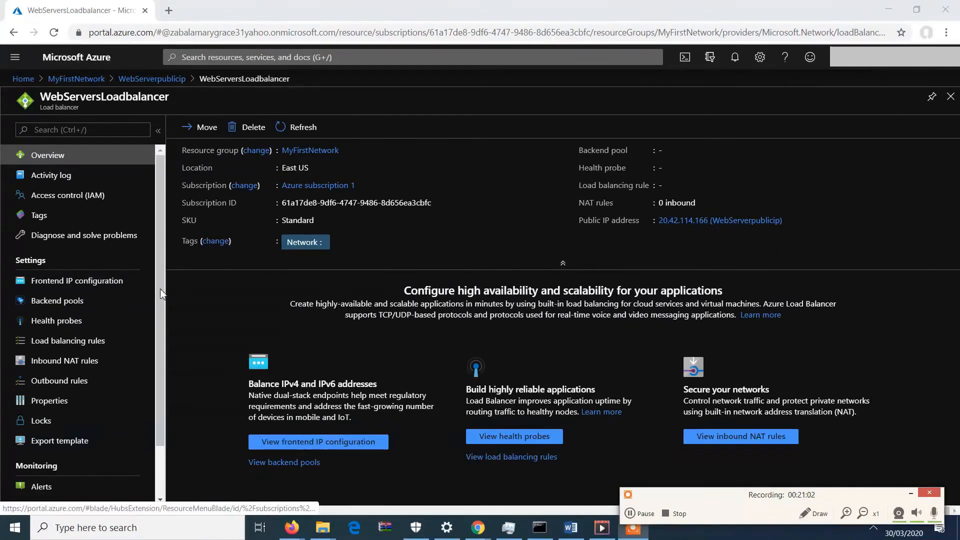
# Start adding a backend pool named WebServer on the Cyberskillfarm virtual network for the load balancer.
pyautogui.click(97, 288)
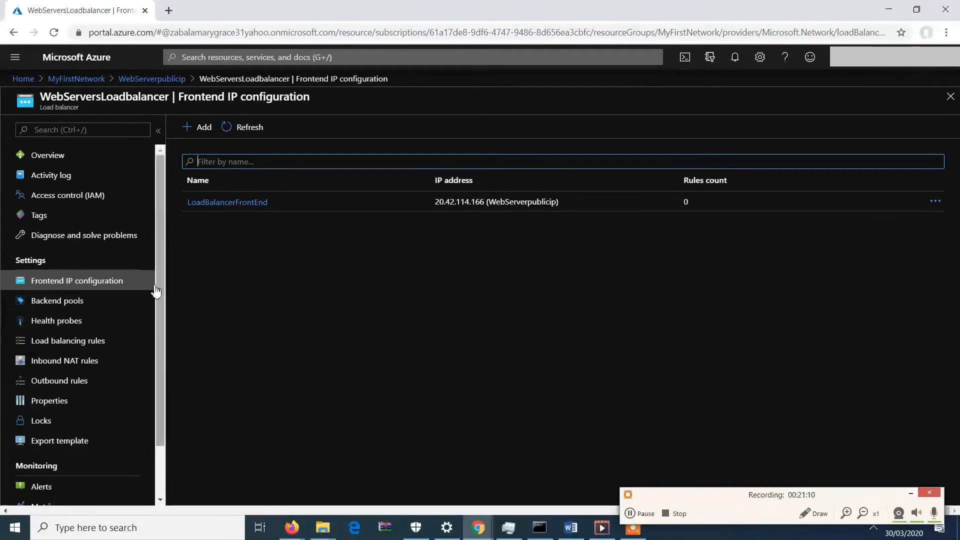
pyautogui.click(100, 307)
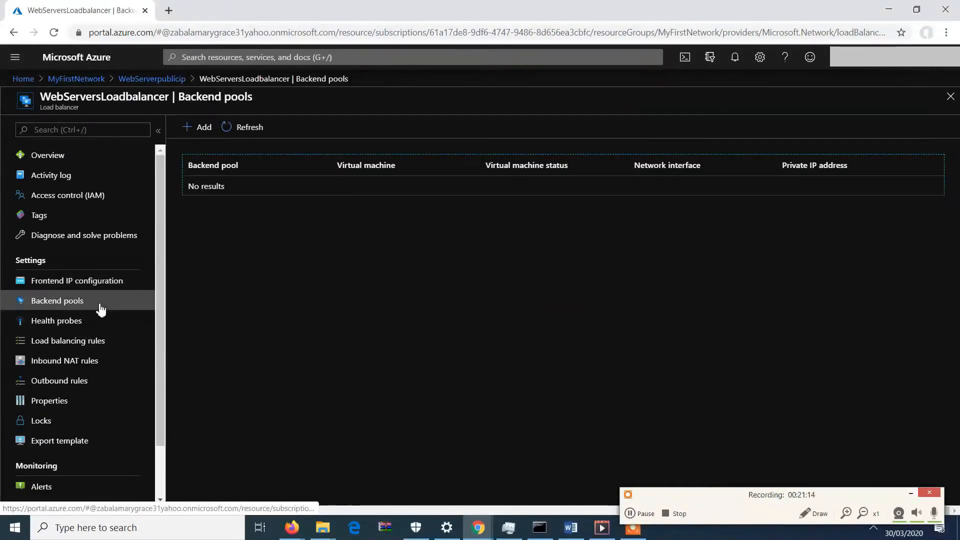
pyautogui.click(215, 131)
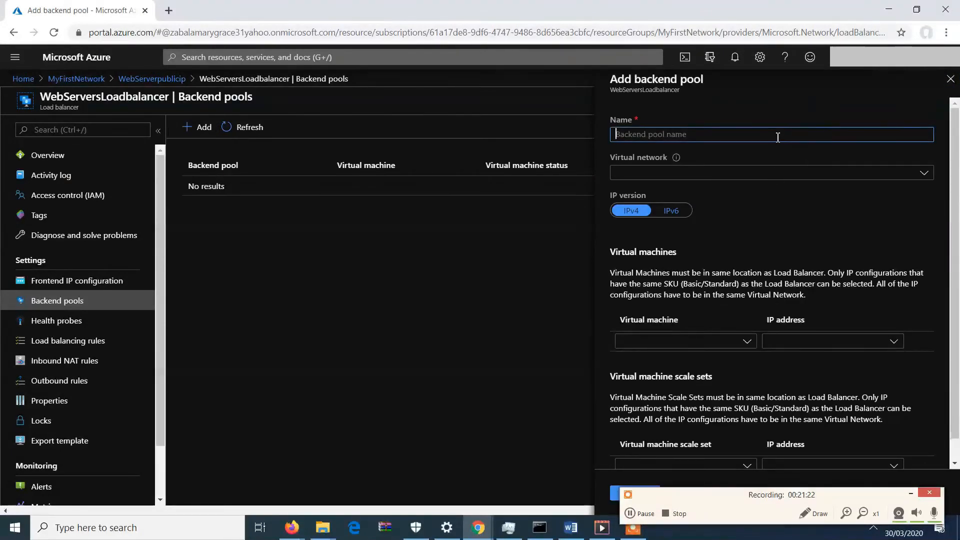
pyautogui.write('WebServer')
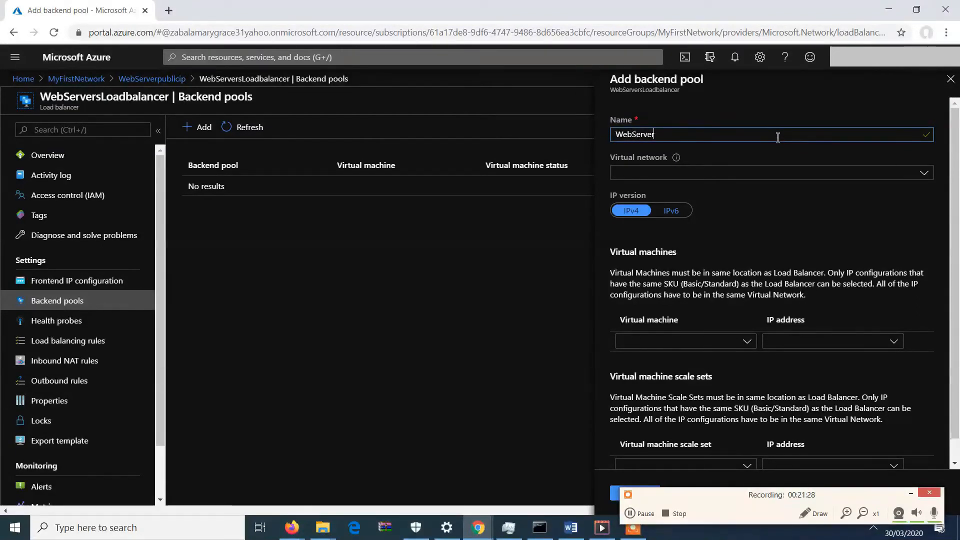
pyautogui.click(785, 172)
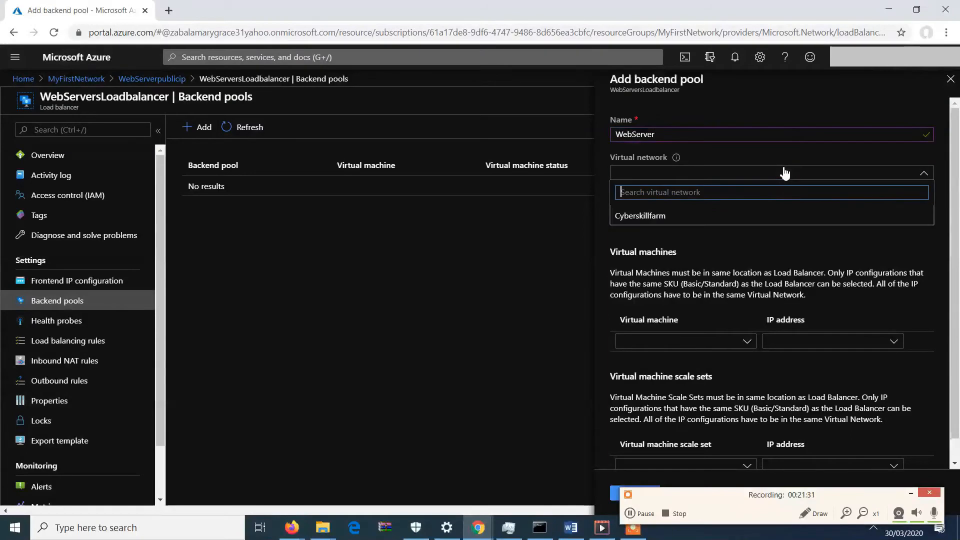
pyautogui.click(719, 221)
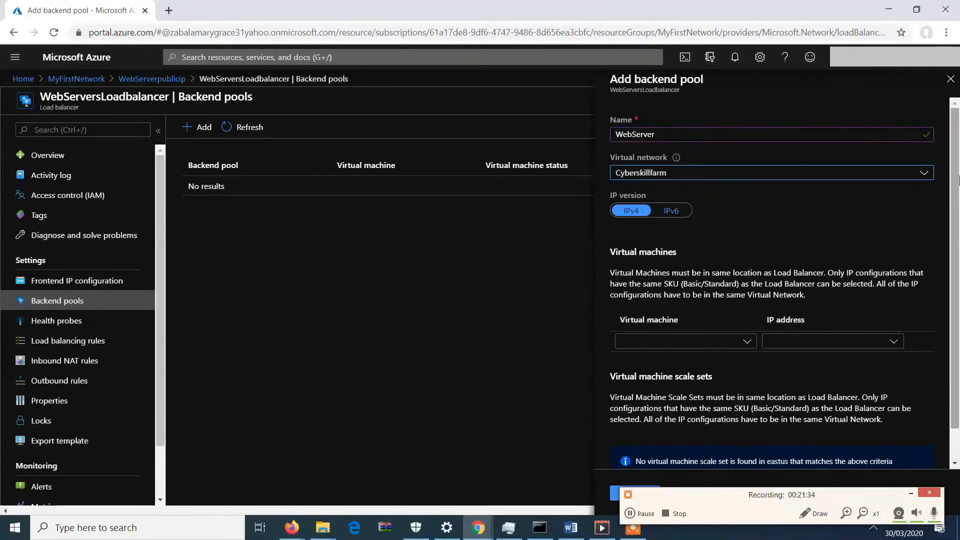
# Add WebServer1 with its ipconfig1 (10.0.0.4) IP configuration to the backend pool.
pyautogui.scroll(-1, 958, 196)
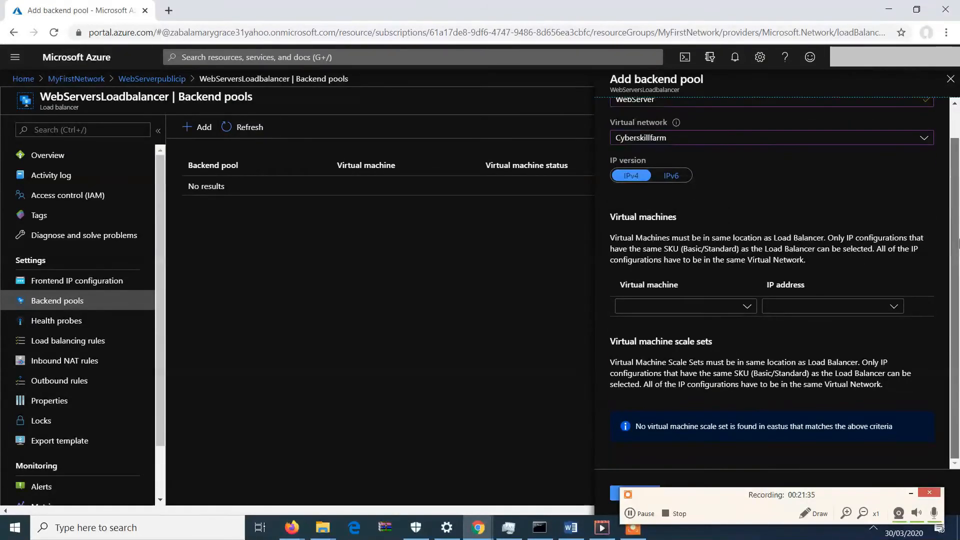
pyautogui.click(725, 307)
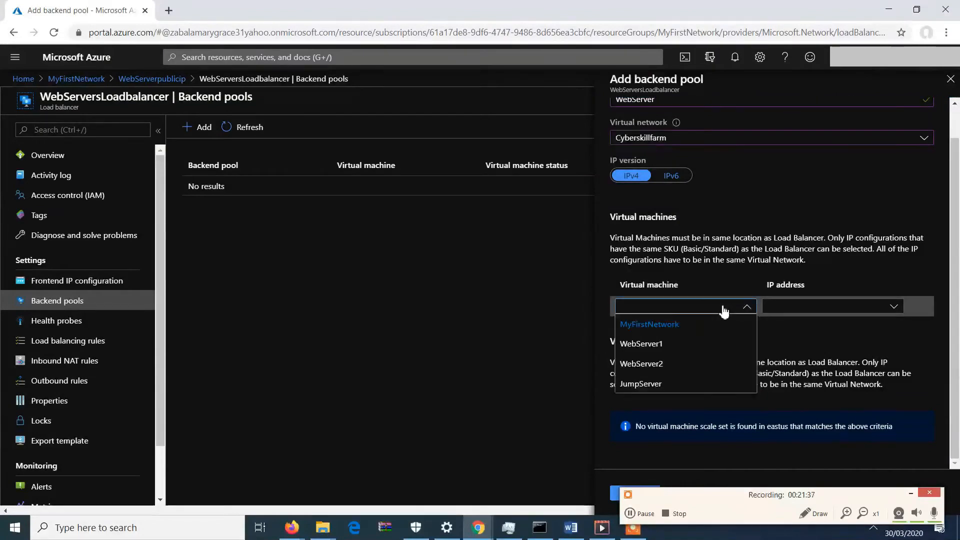
pyautogui.click(682, 345)
pyautogui.click(884, 308)
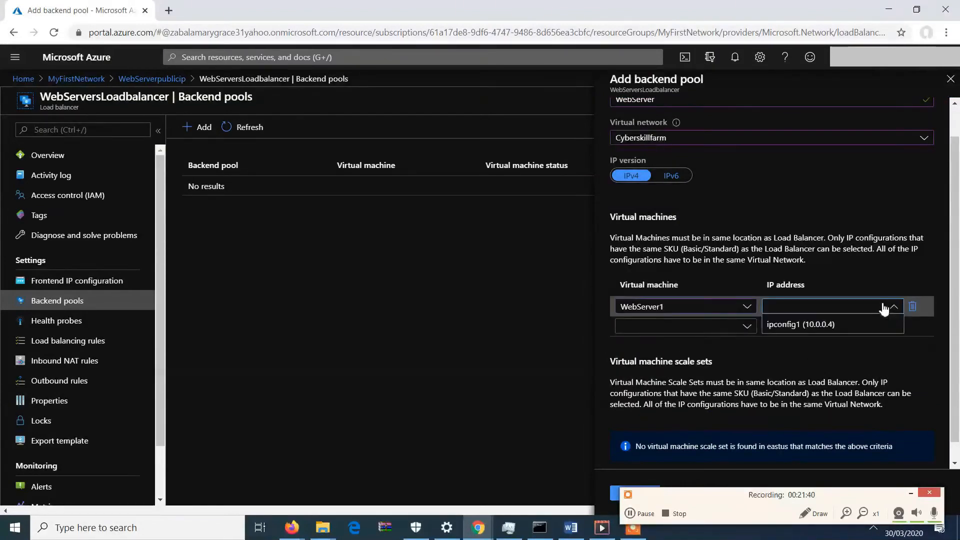
pyautogui.click(871, 326)
# Add WebServer2 with its ipconfig1 (10.0.0.5) IP configuration and submit the backend pool.
pyautogui.click(725, 326)
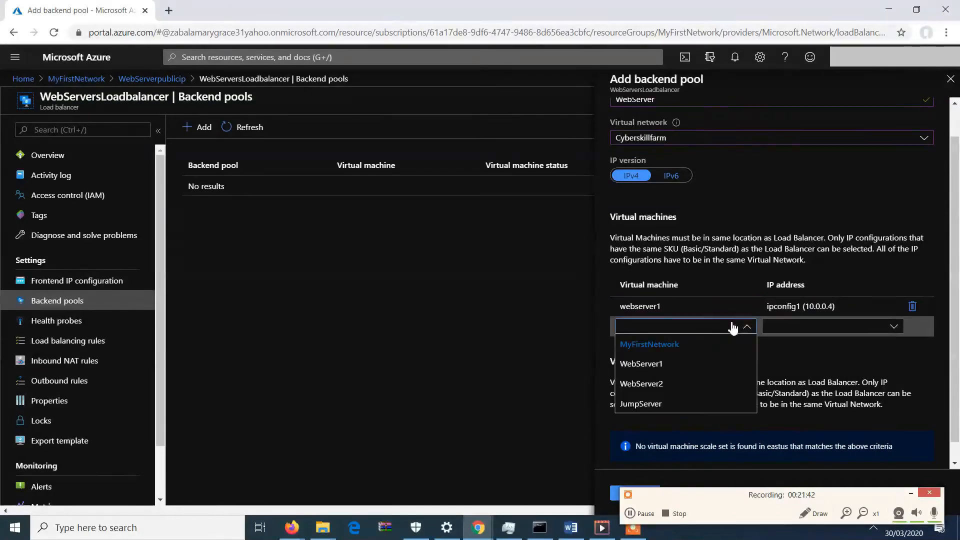
pyautogui.click(686, 388)
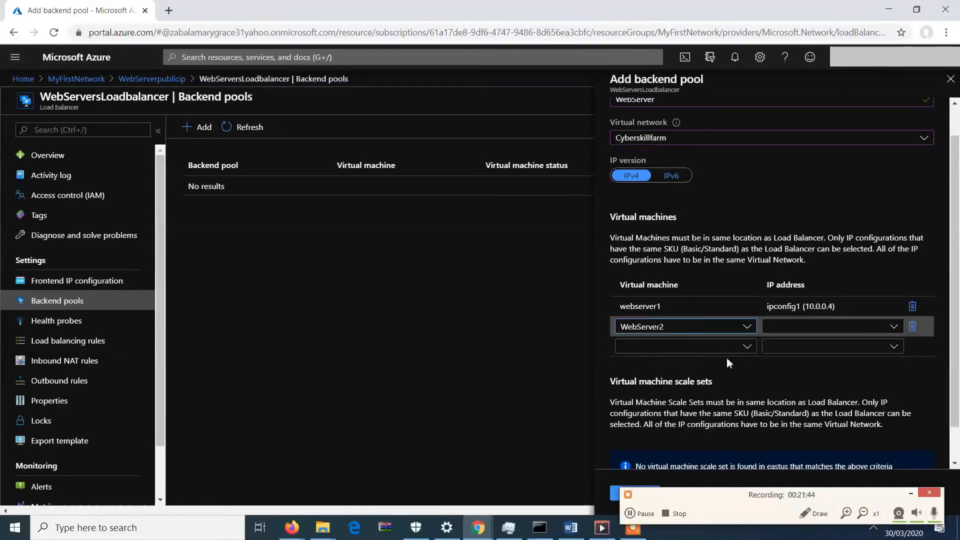
pyautogui.click(837, 329)
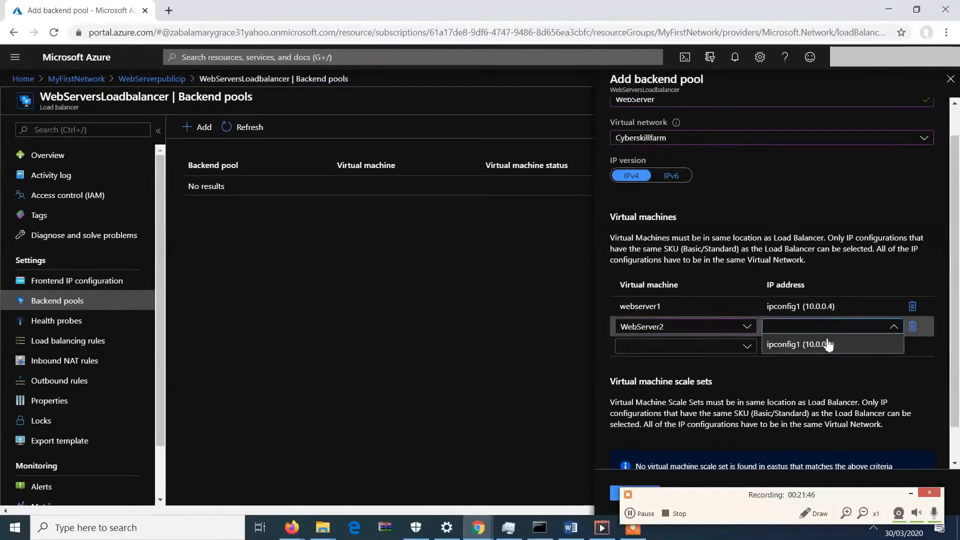
pyautogui.click(827, 343)
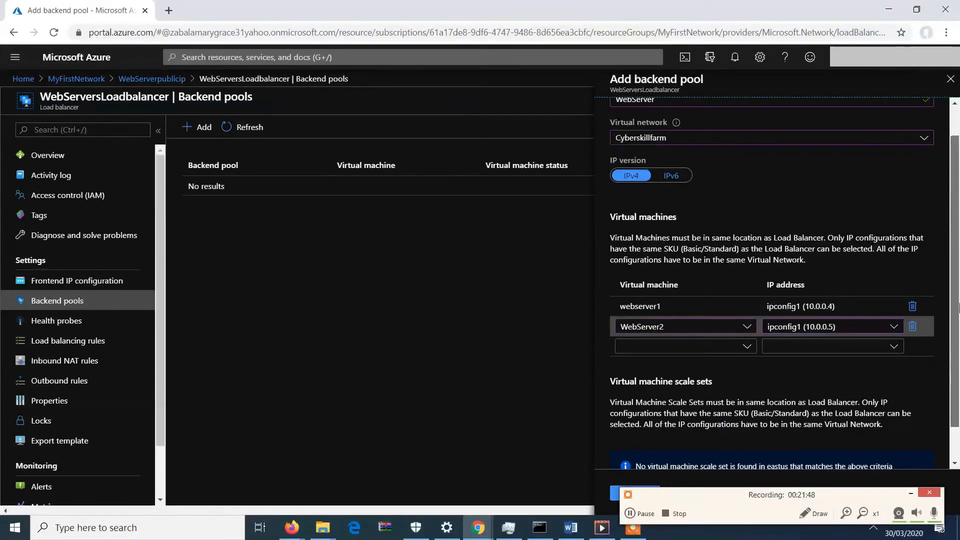
pyautogui.scroll(-1, 958, 306)
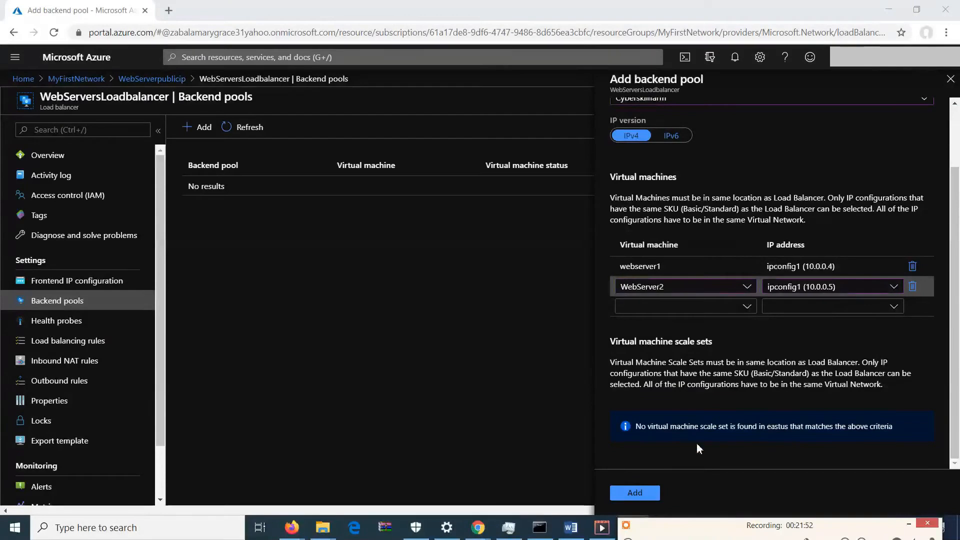
pyautogui.click(631, 494)
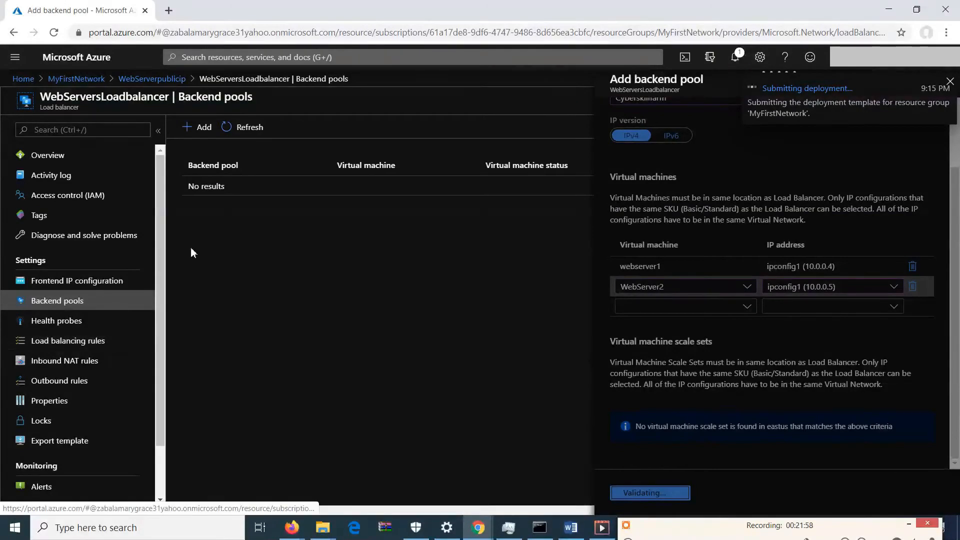
# Create a health probe named WebServerHealth using the HTTPS protocol on port 443 with path /.
pyautogui.click(63, 323)
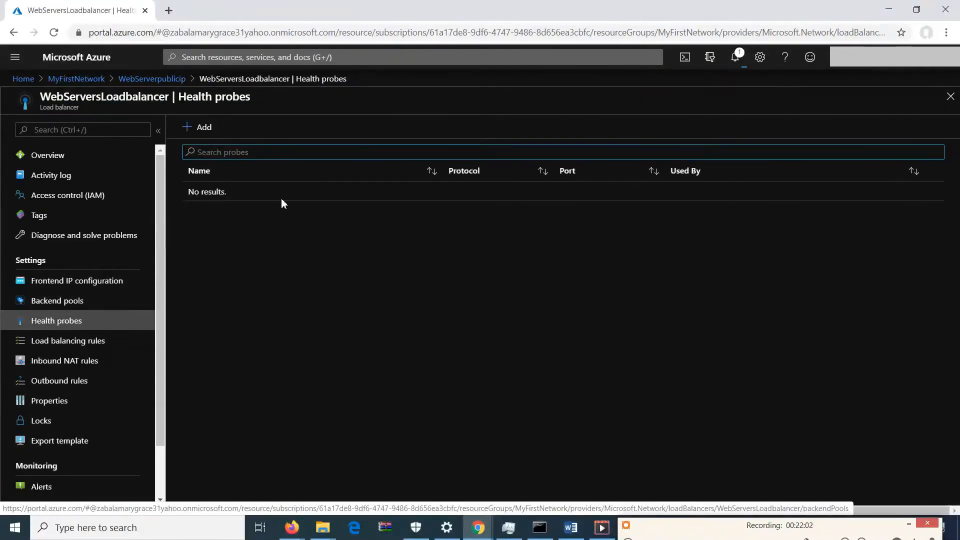
pyautogui.click(207, 129)
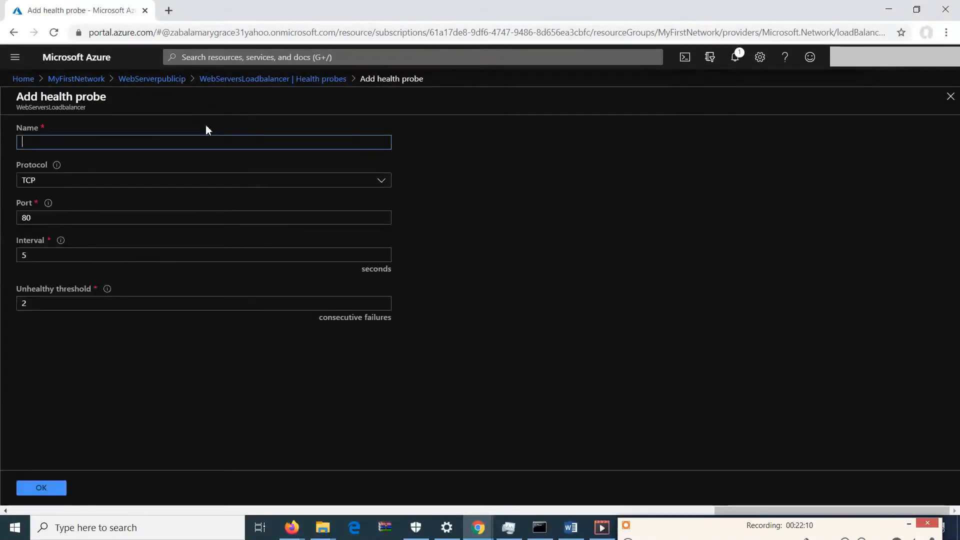
pyautogui.write('W')
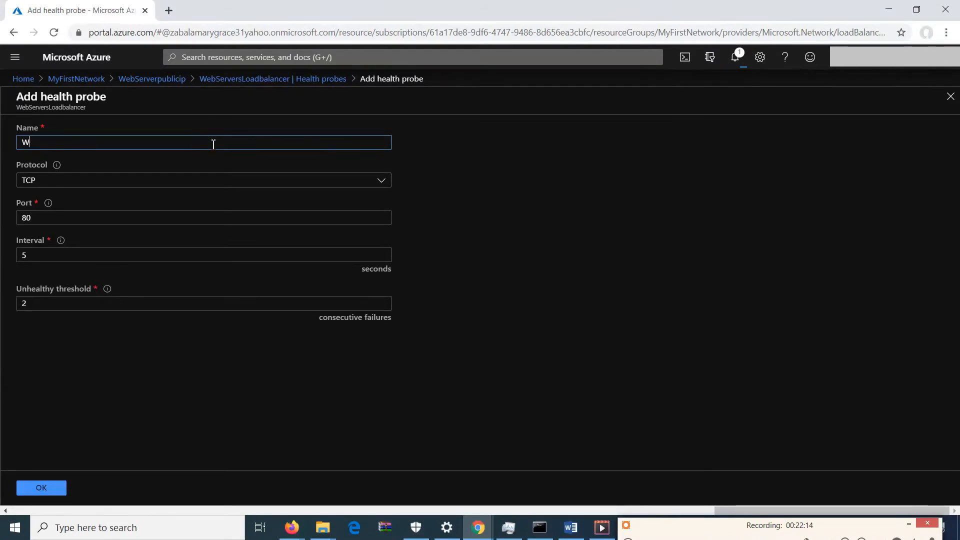
pyautogui.write('wnbSer')
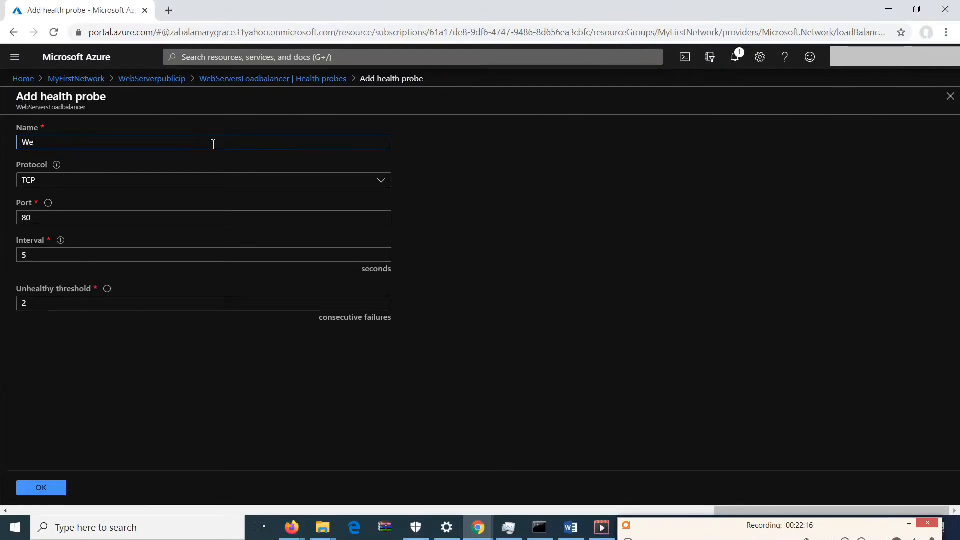
pyautogui.write('ver')
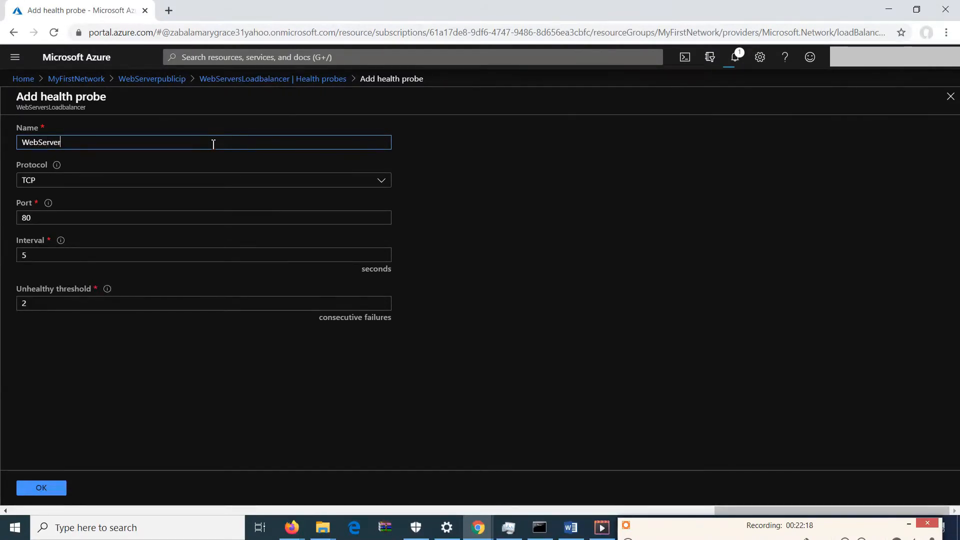
pyautogui.write('Health')
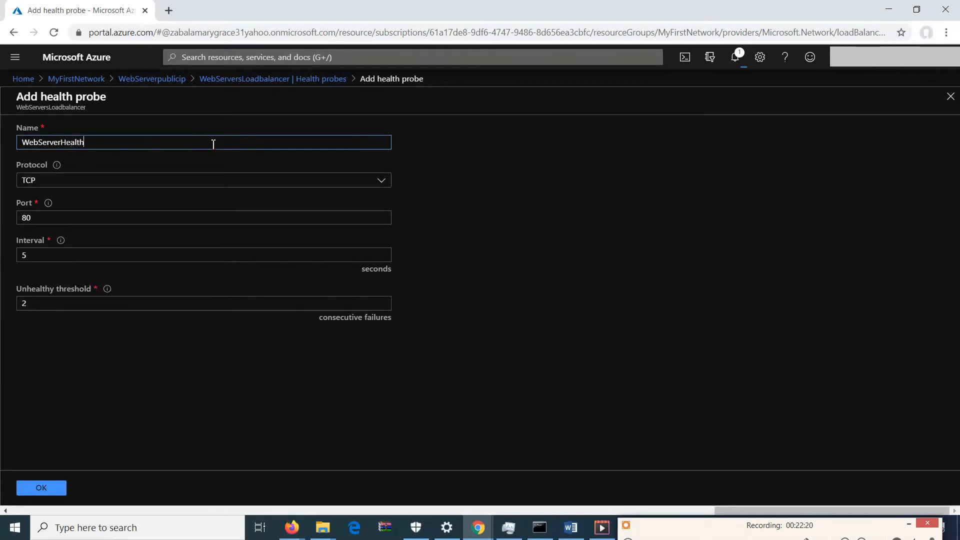
pyautogui.click(215, 181)
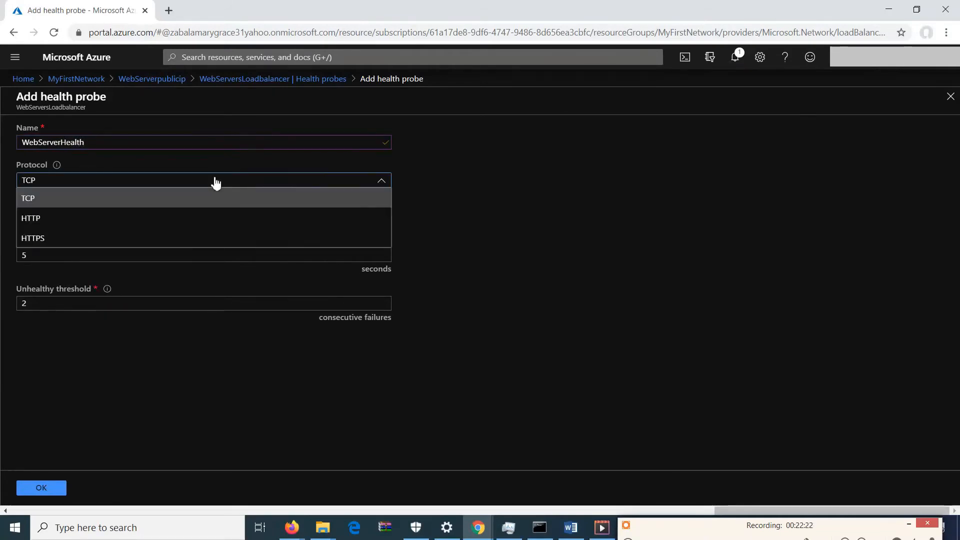
pyautogui.click(77, 235)
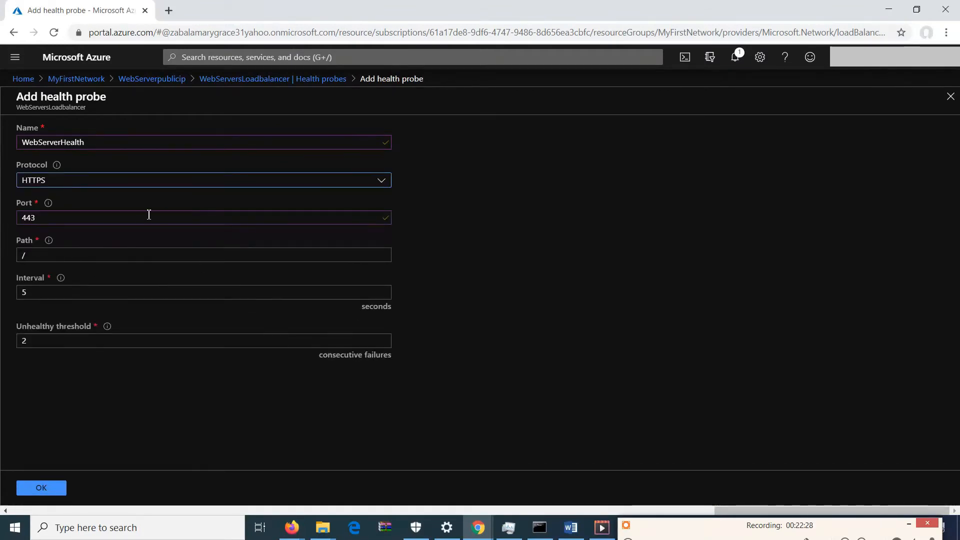
pyautogui.click(118, 255)
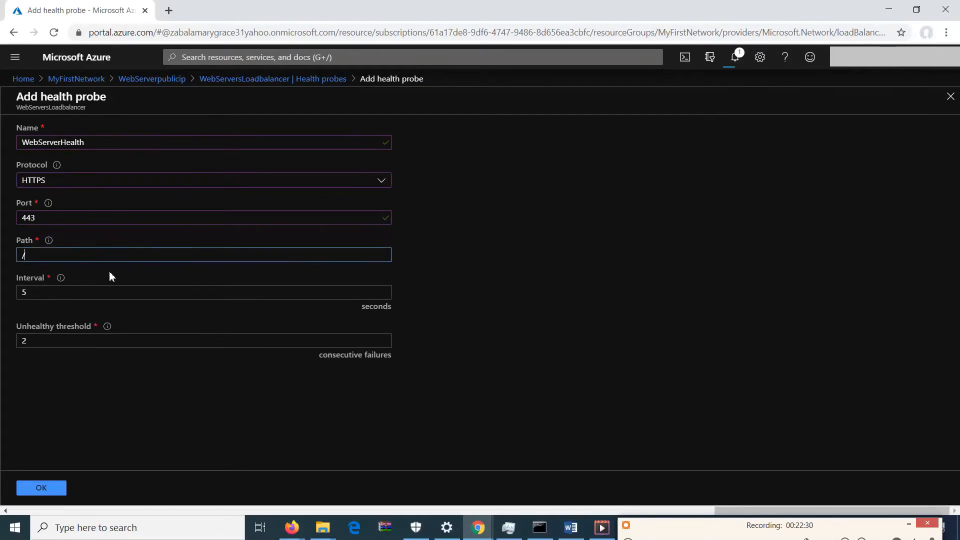
pyautogui.click(50, 492)
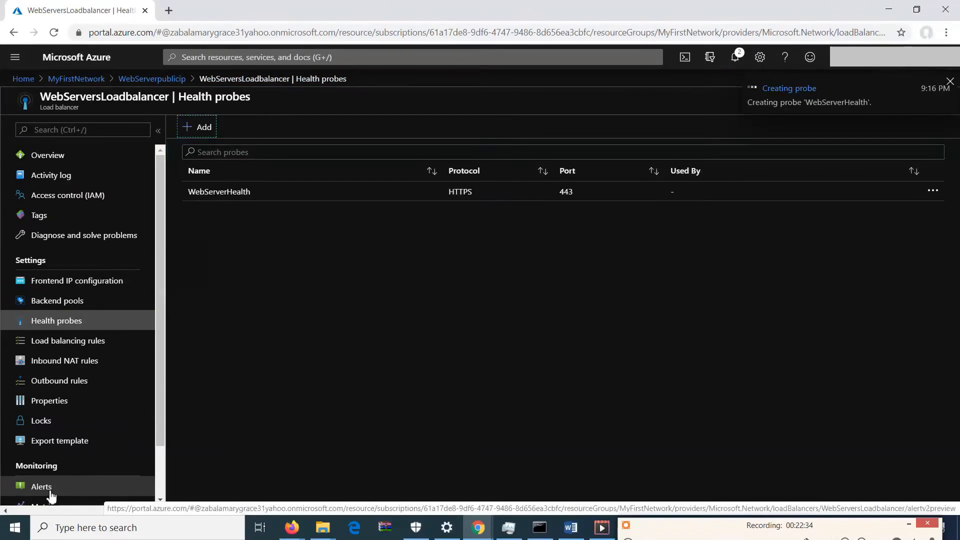
# Add a second health probe named WebServerHealth-http using the HTTP protocol on port 80.
pyautogui.click(204, 129)
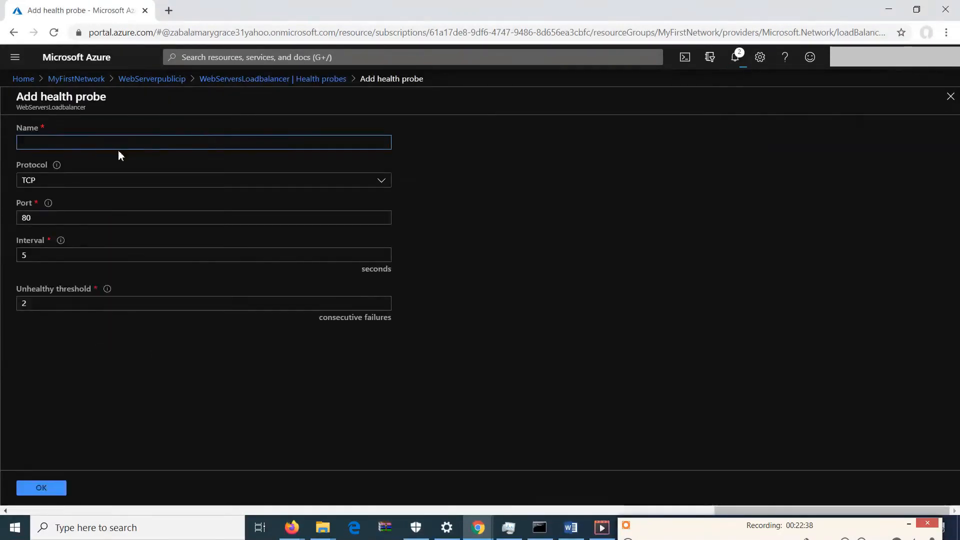
pyautogui.write('WebServerHealth')
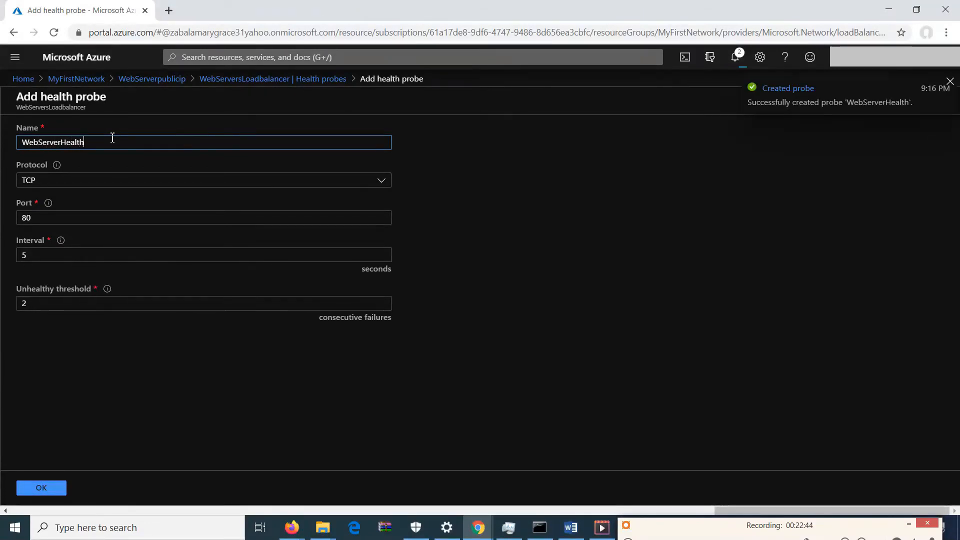
pyautogui.write('-http')
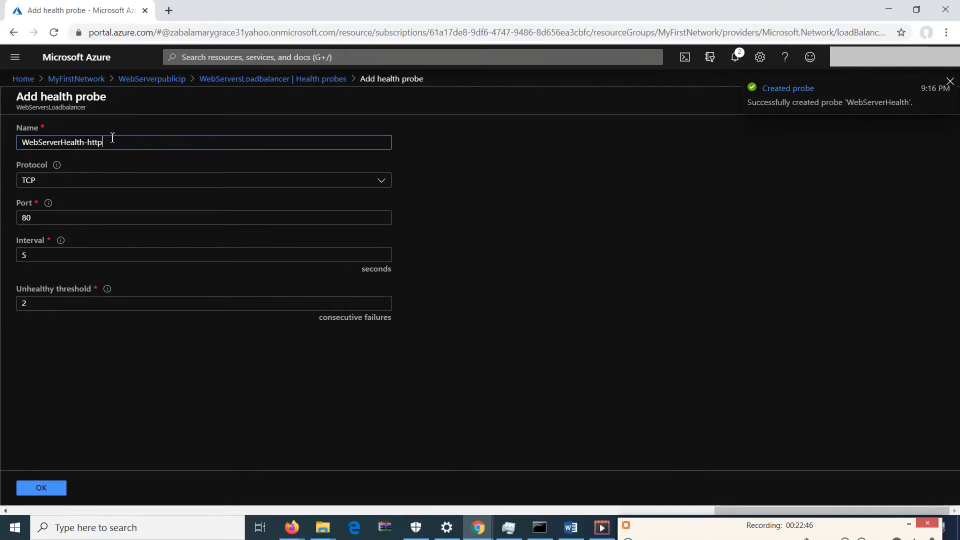
pyautogui.click(114, 186)
pyautogui.click(83, 215)
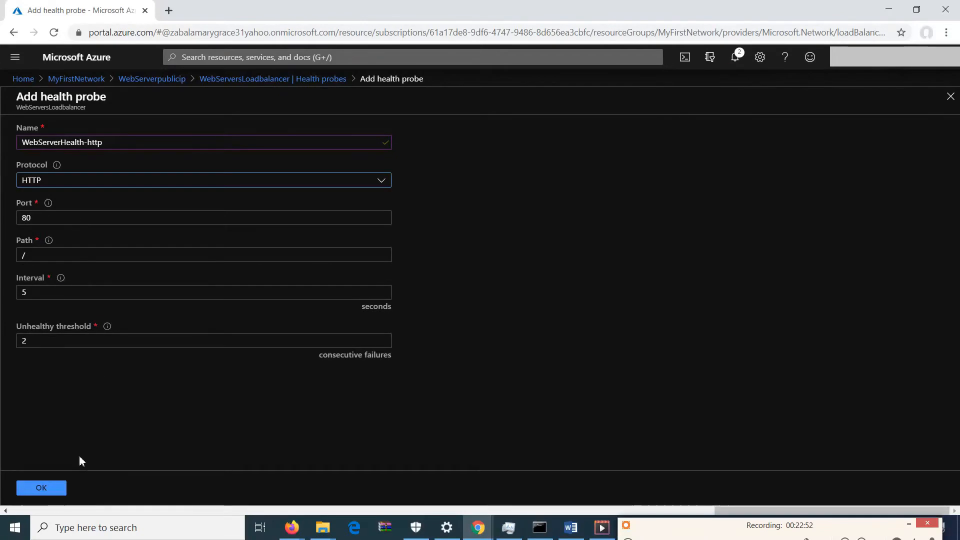
pyautogui.click(54, 488)
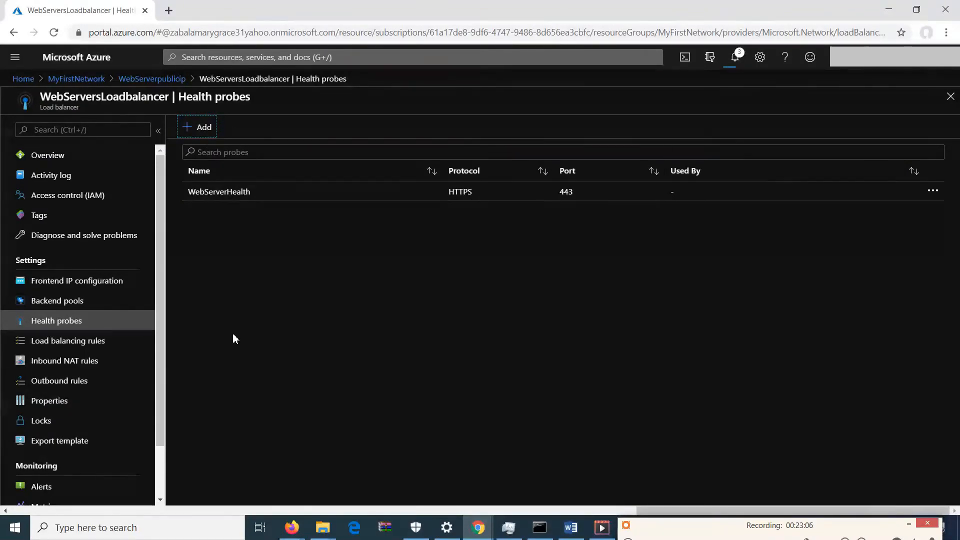
# Start adding a load balancing rule named WebServerLoadbalancerule.
pyautogui.click(117, 344)
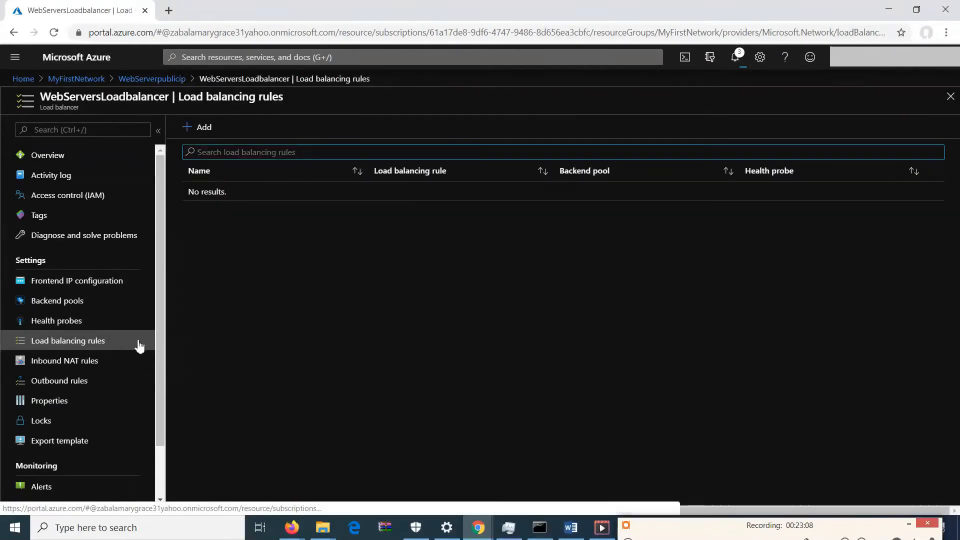
pyautogui.click(197, 128)
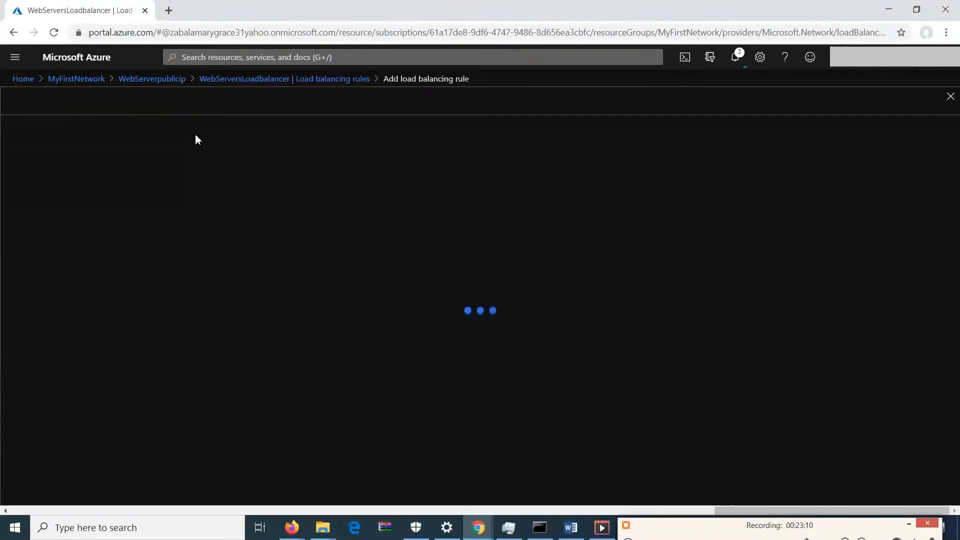
pyautogui.write('WebServer')
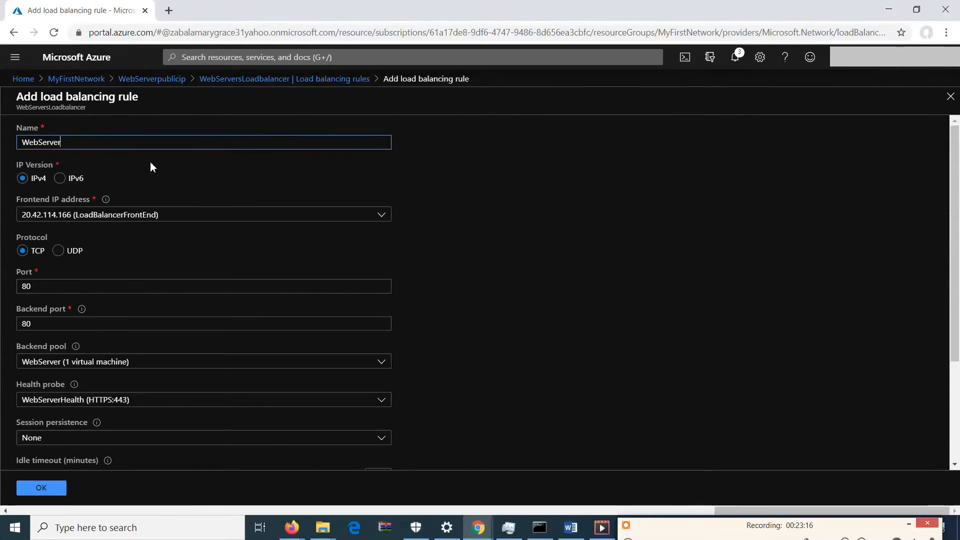
pyautogui.write('Loadba')
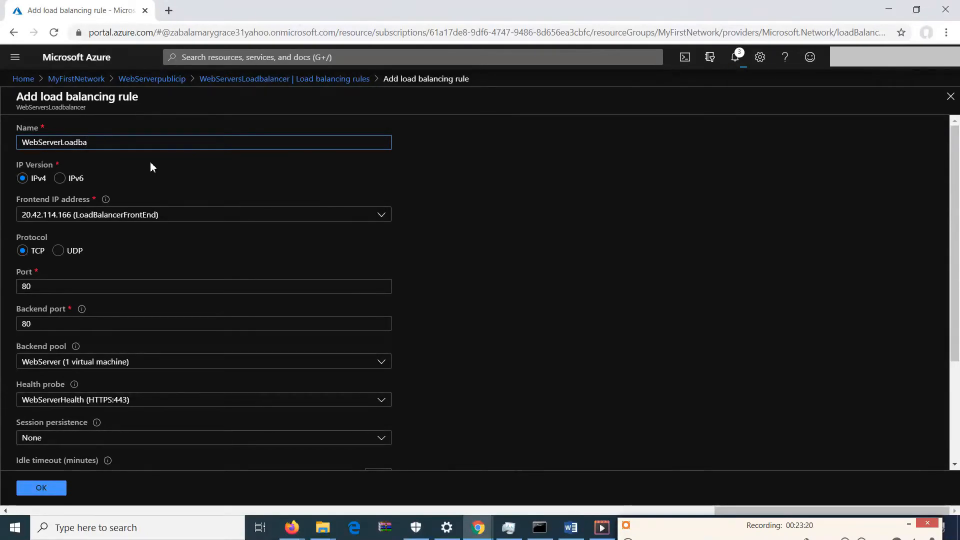
pyautogui.write('lancerule')
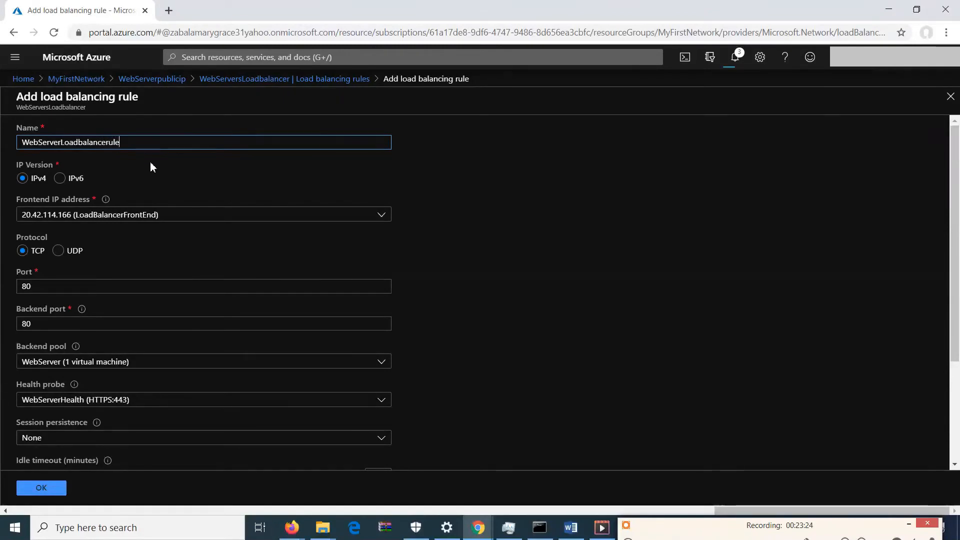
# Set the rule's port and backend port to 443 with the WebServer backend pool and WebServerHealth probe, and save it.
pyautogui.click(163, 218)
pyautogui.click(163, 218)
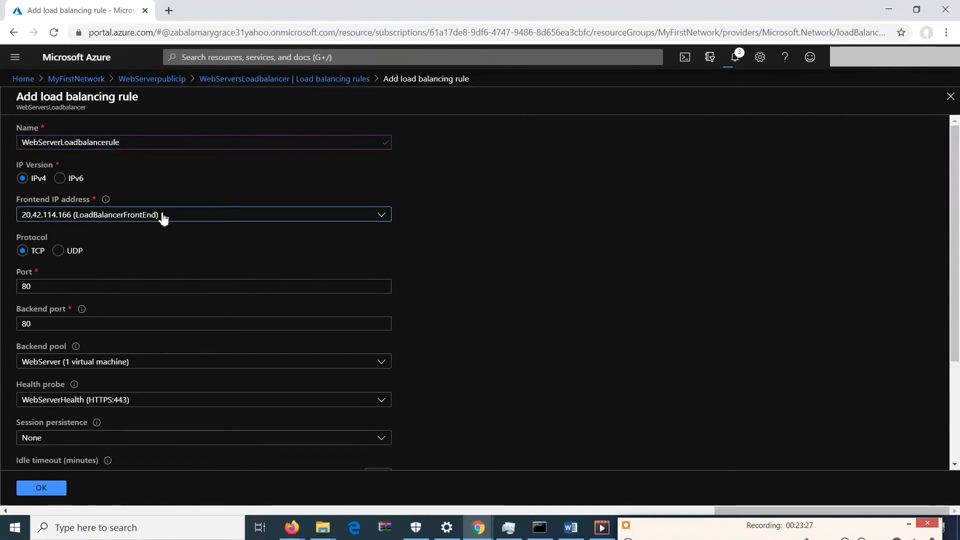
pyautogui.click(154, 286)
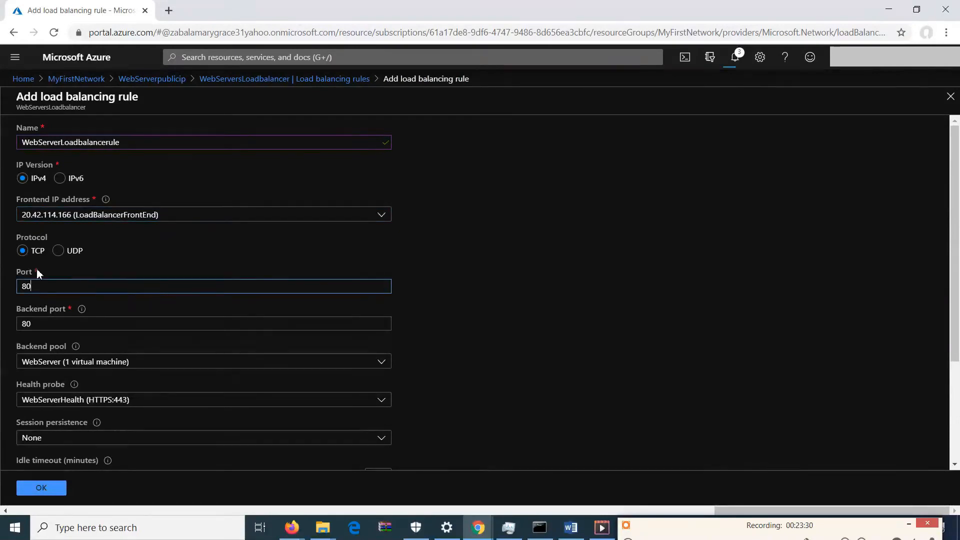
pyautogui.moveTo(0, 283); pyautogui.dragTo(0, 281)
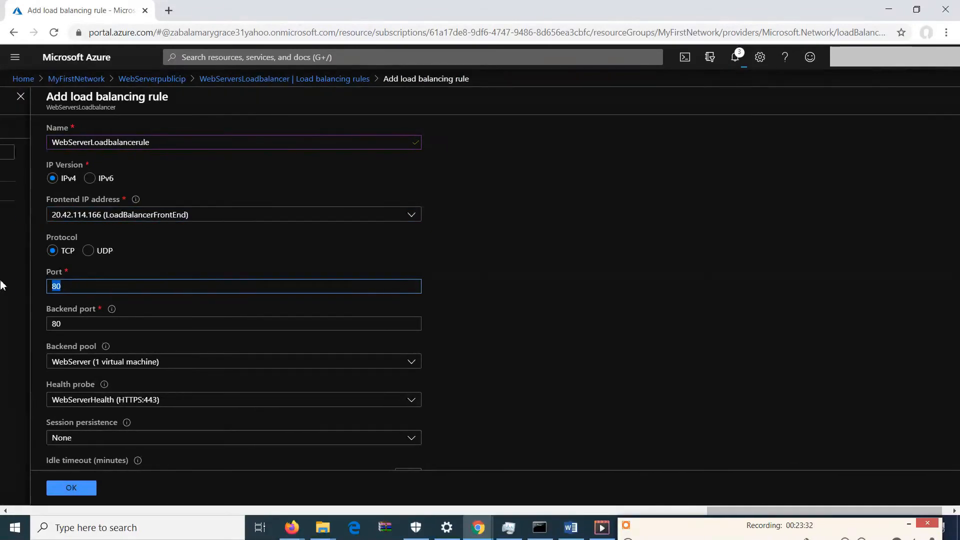
pyautogui.write('443')
pyautogui.click(73, 328)
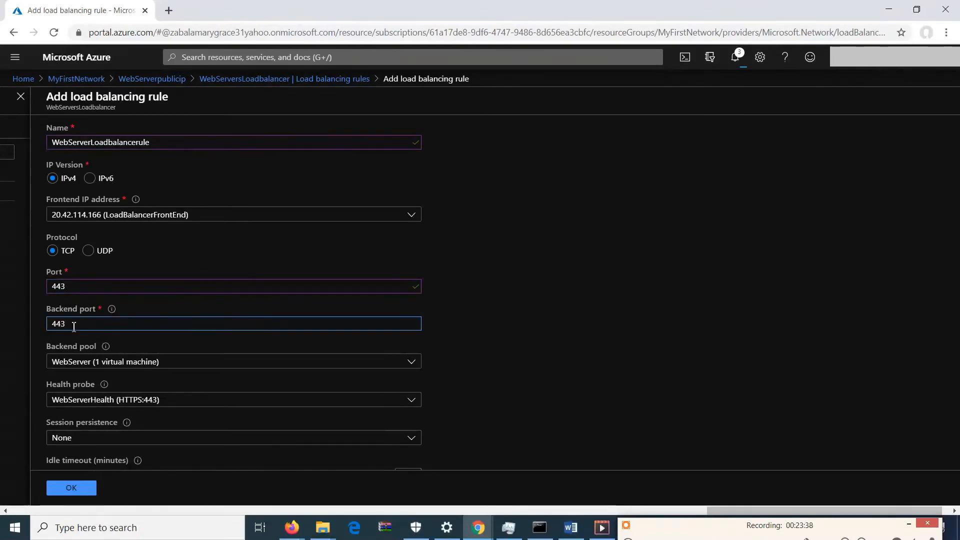
pyautogui.click(482, 343)
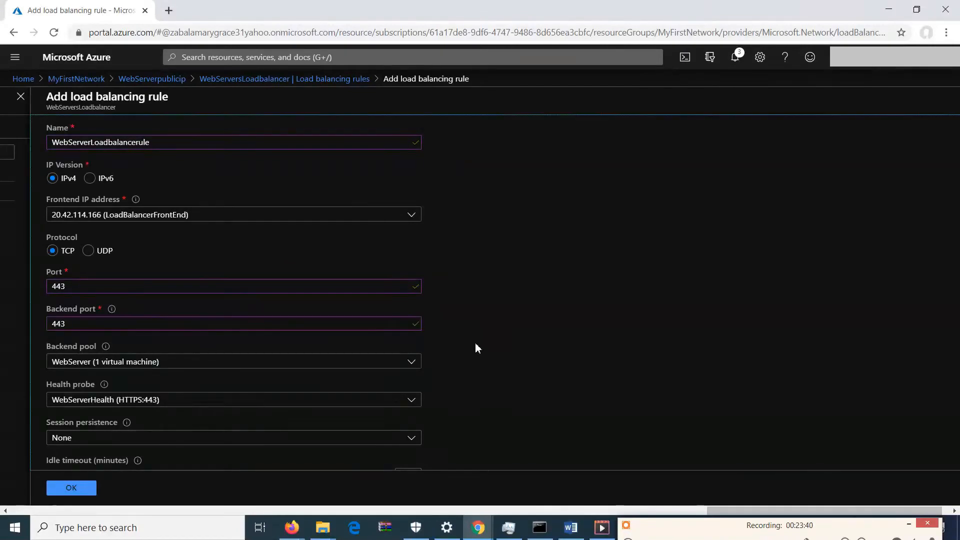
pyautogui.click(388, 359)
pyautogui.click(349, 380)
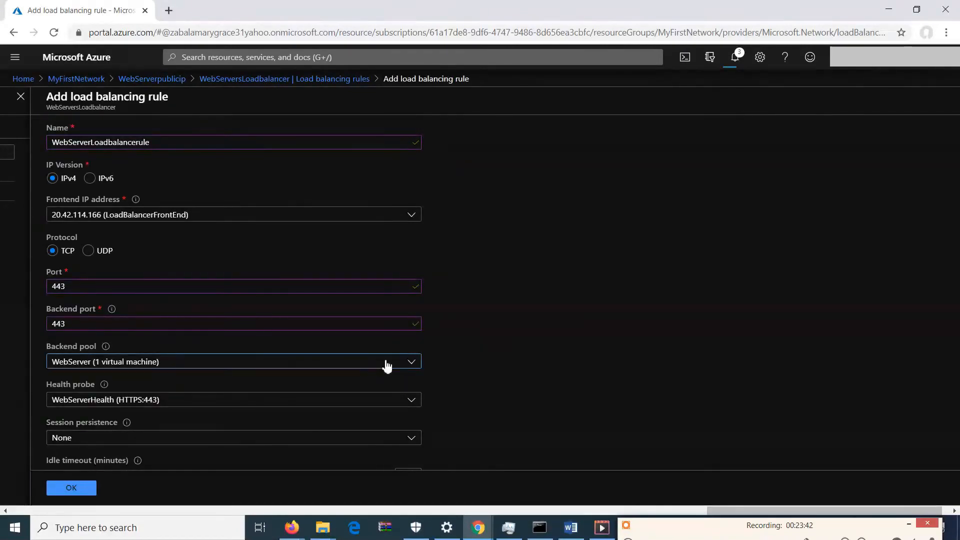
pyautogui.click(348, 403)
pyautogui.click(350, 409)
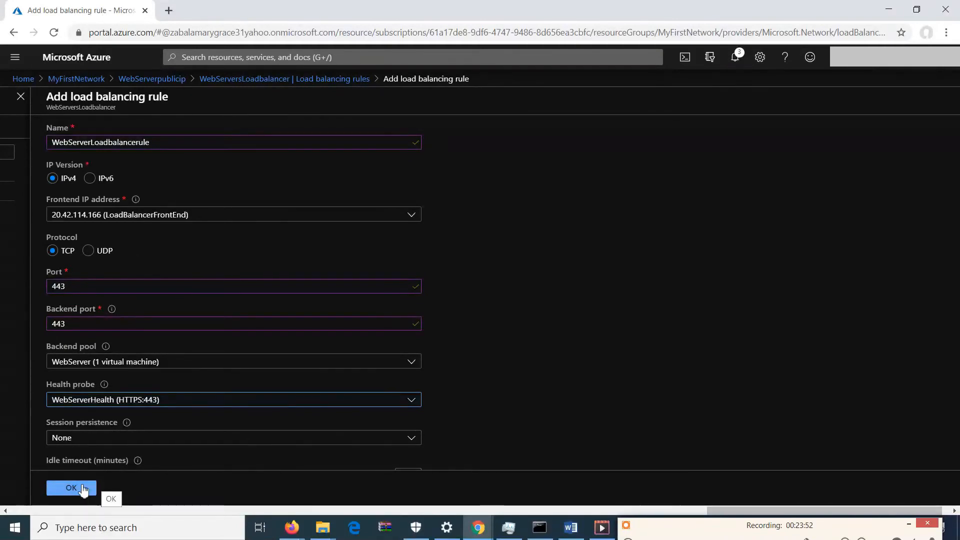
pyautogui.click(71, 487)
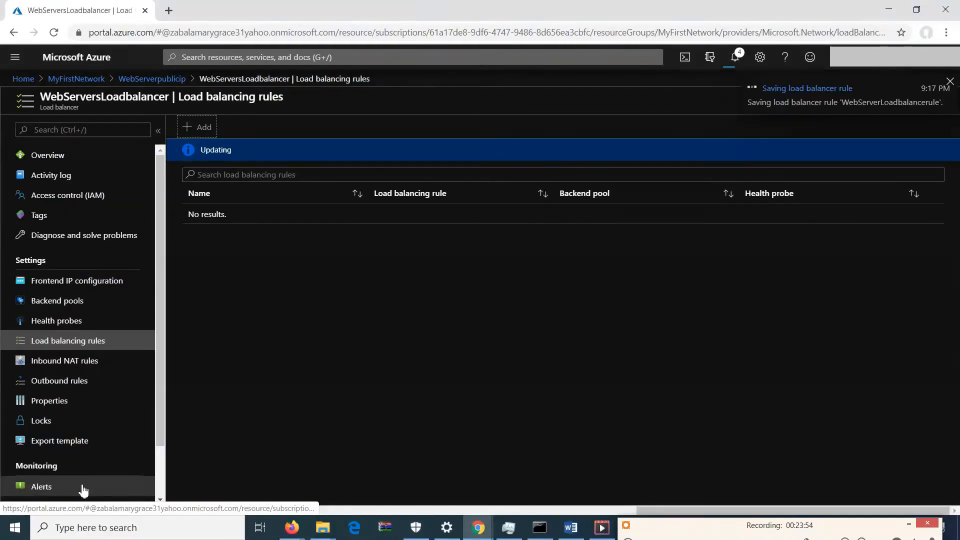
# Review the load balancer's inbound NAT rules, outbound rules and frontend IP configuration.
pyautogui.click(80, 367)
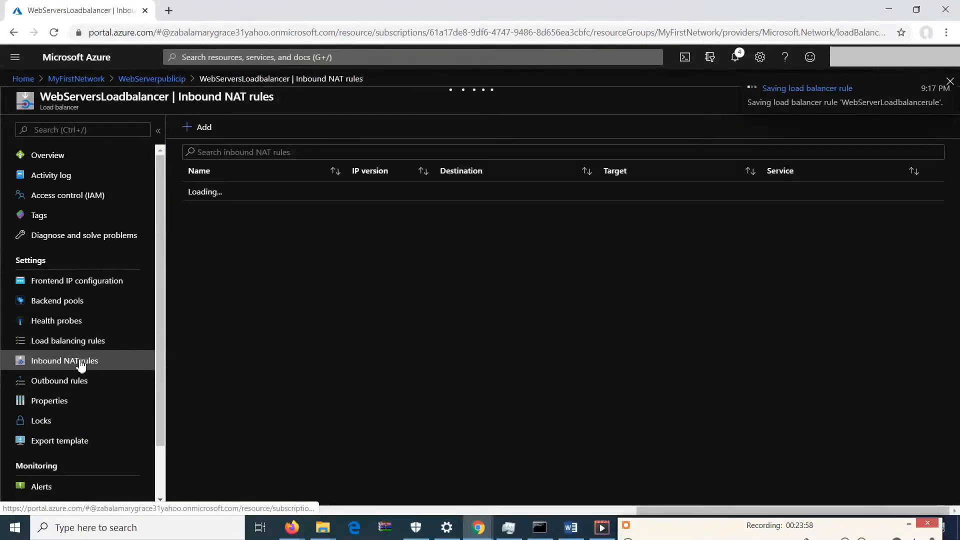
pyautogui.click(79, 383)
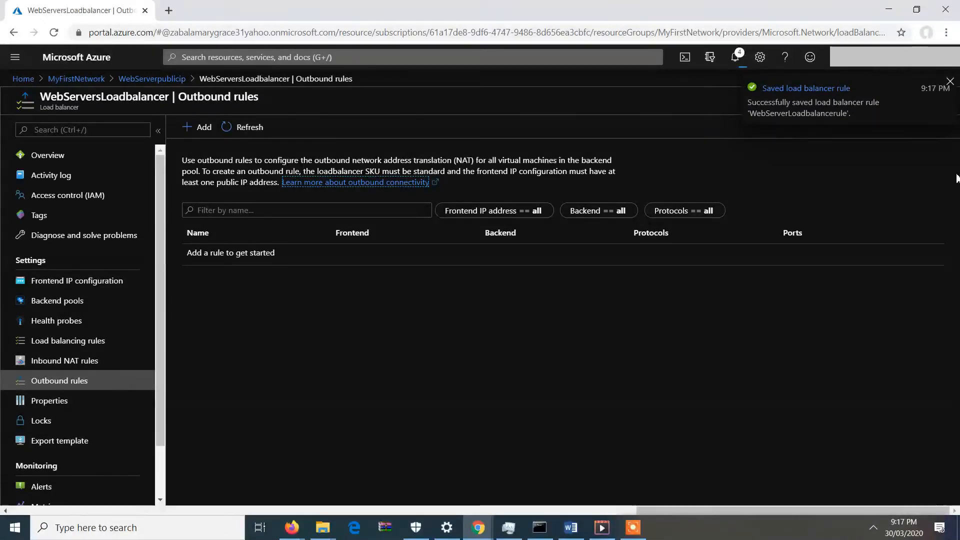
pyautogui.click(632, 527)
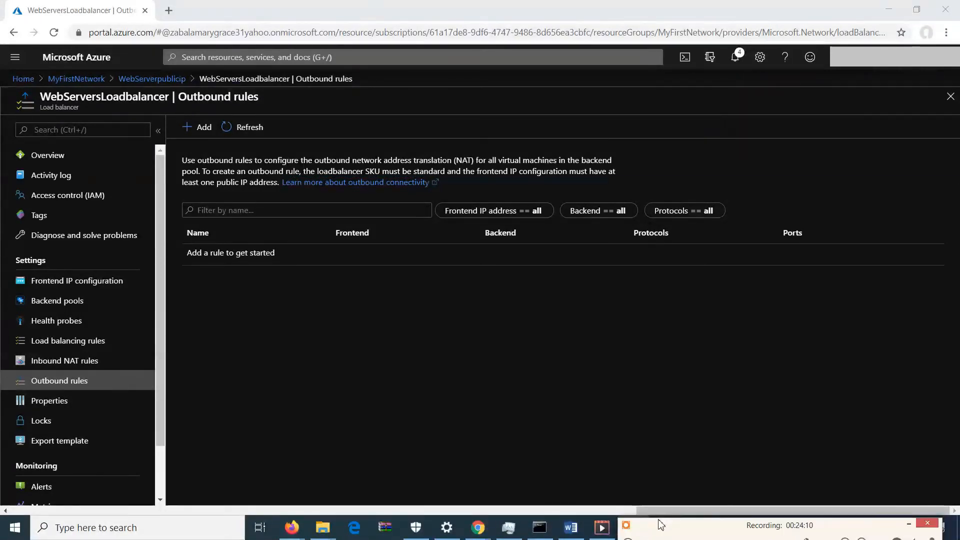
pyautogui.click(77, 280)
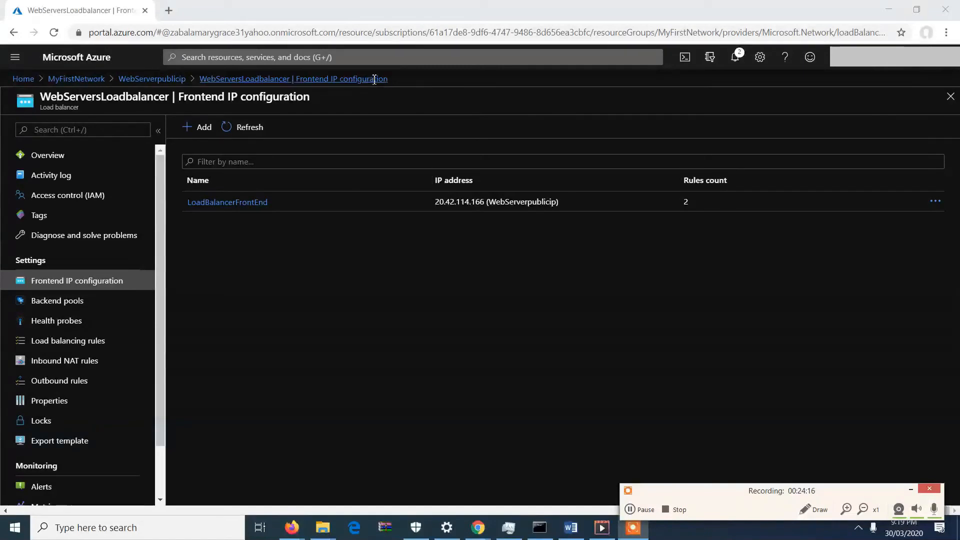
# Open WebServer1's network security group from the MyFirstNetwork resource group and examine its security rules.
pyautogui.click(91, 80)
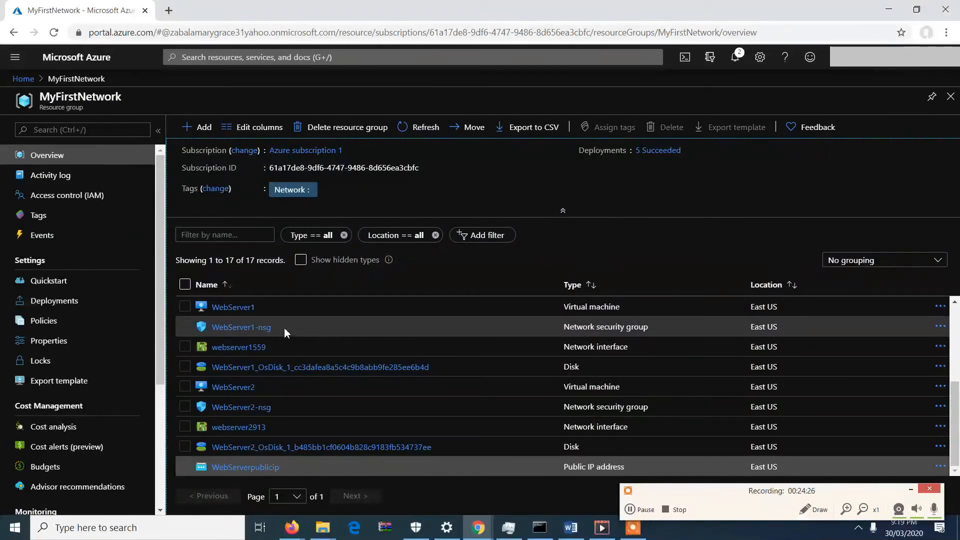
pyautogui.click(266, 331)
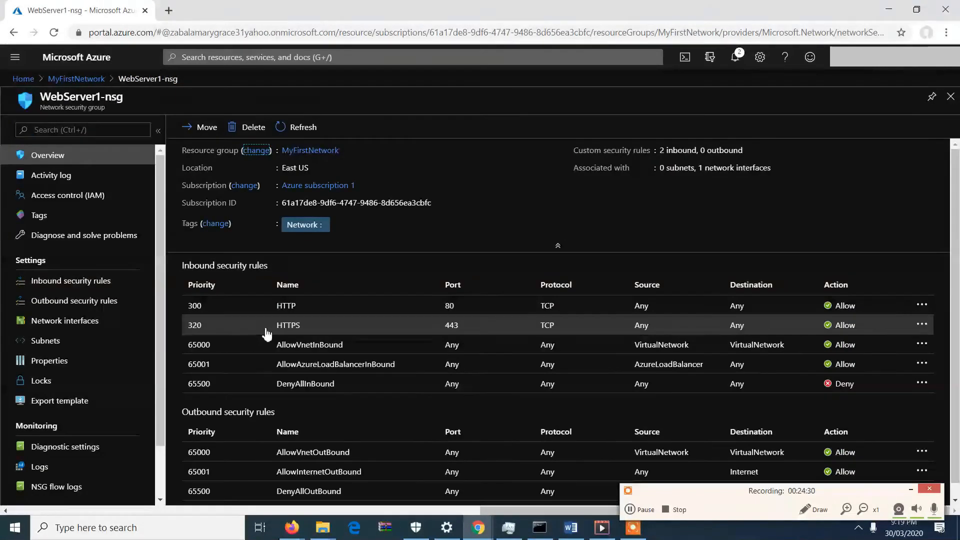
pyautogui.scroll(-1, 958, 300)
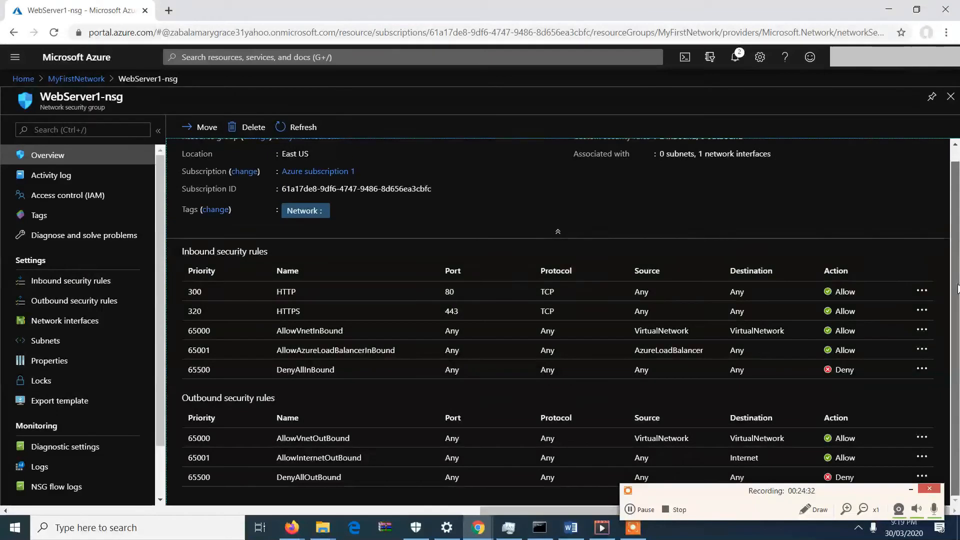
# Associate WebServer1-nsg with the WebServers subnet of the Cyberskillfarm virtual network.
pyautogui.scroll(1, 957, 290)
pyautogui.scroll(-1, 957, 299)
pyautogui.scroll(1, 958, 301)
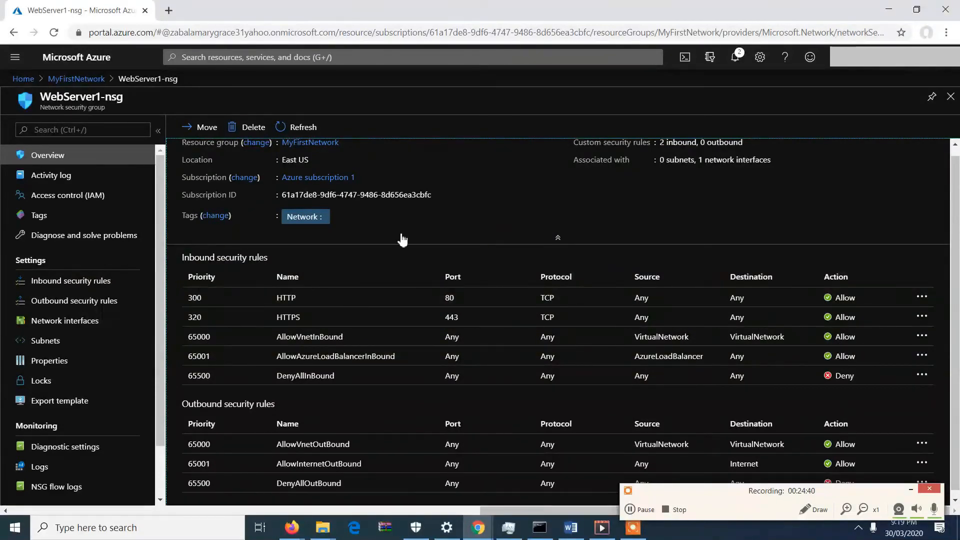
pyautogui.moveTo(959, 258); pyautogui.dragTo(955, 345)
pyautogui.click(101, 350)
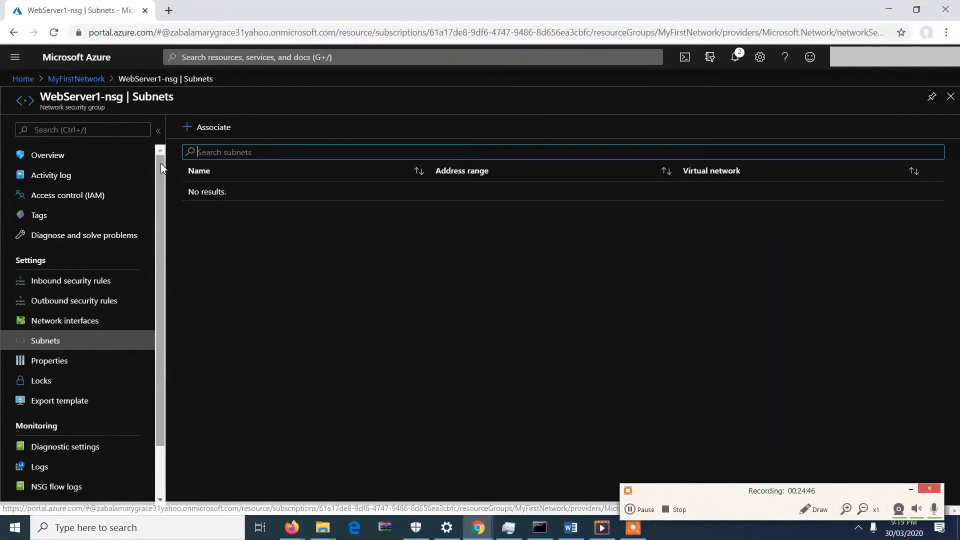
pyautogui.click(201, 129)
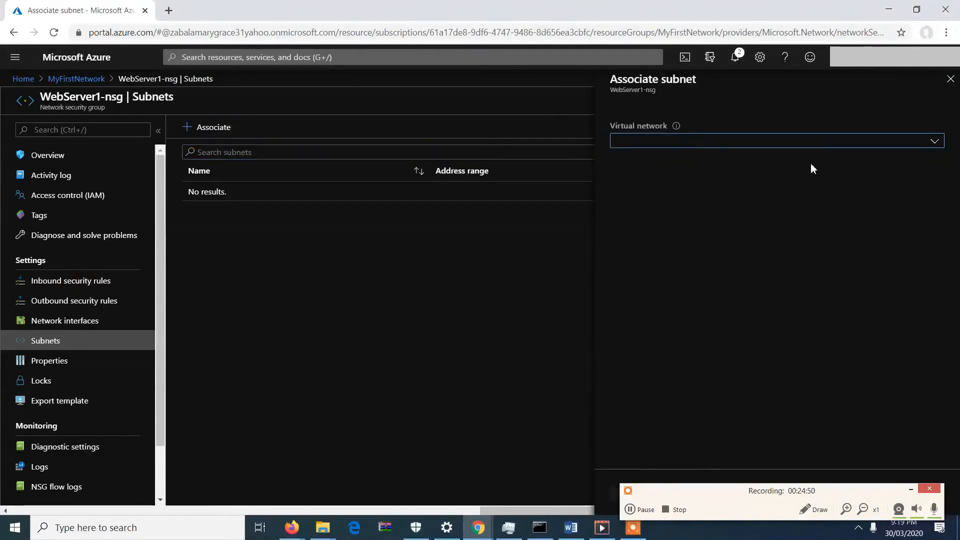
pyautogui.click(919, 143)
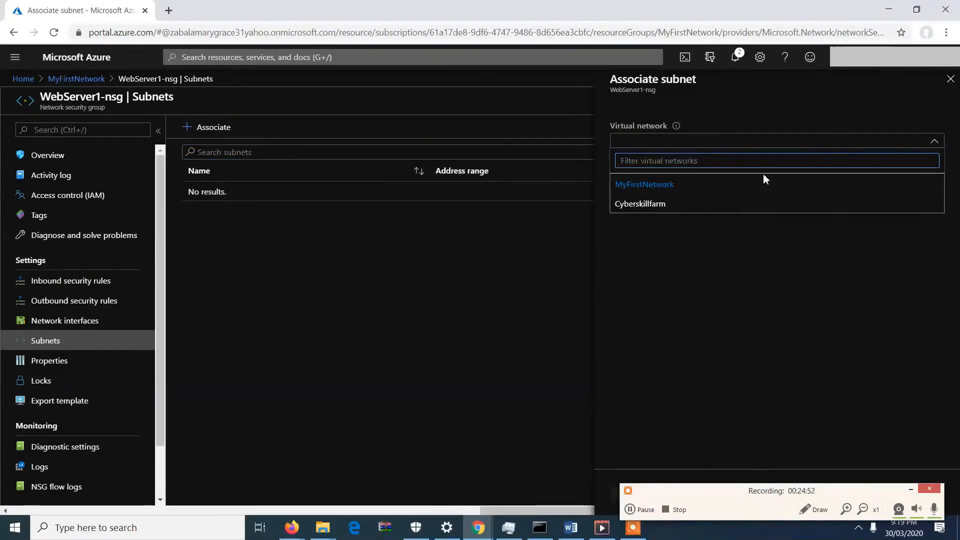
pyautogui.click(738, 210)
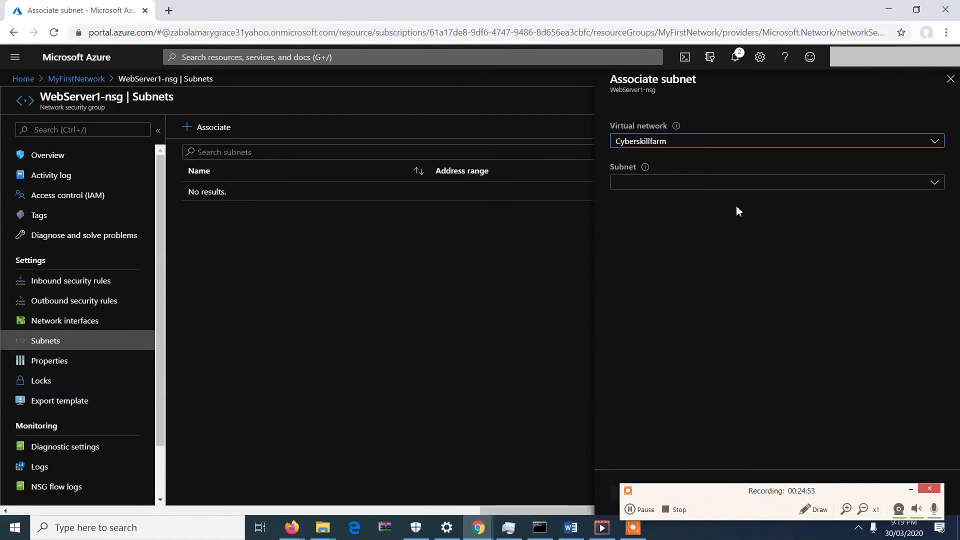
pyautogui.click(795, 190)
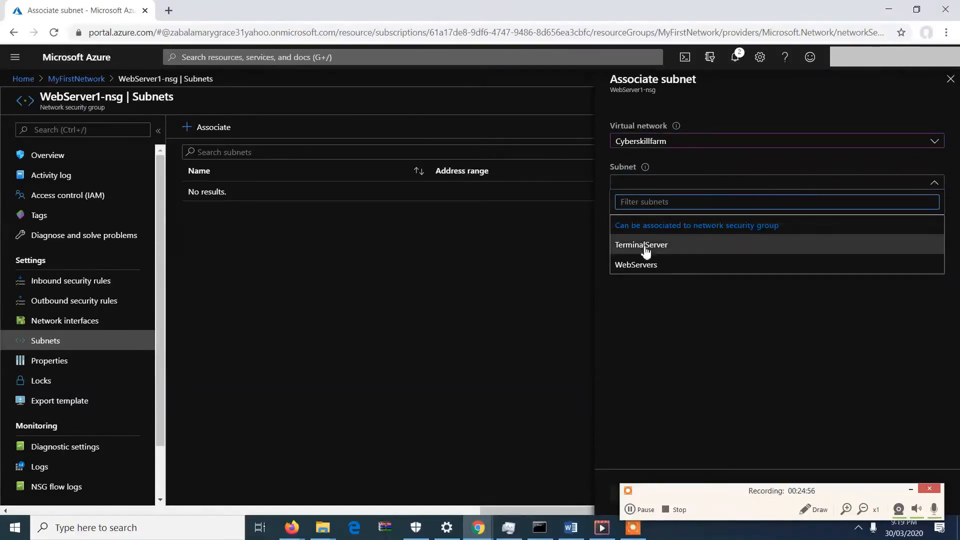
pyautogui.click(641, 272)
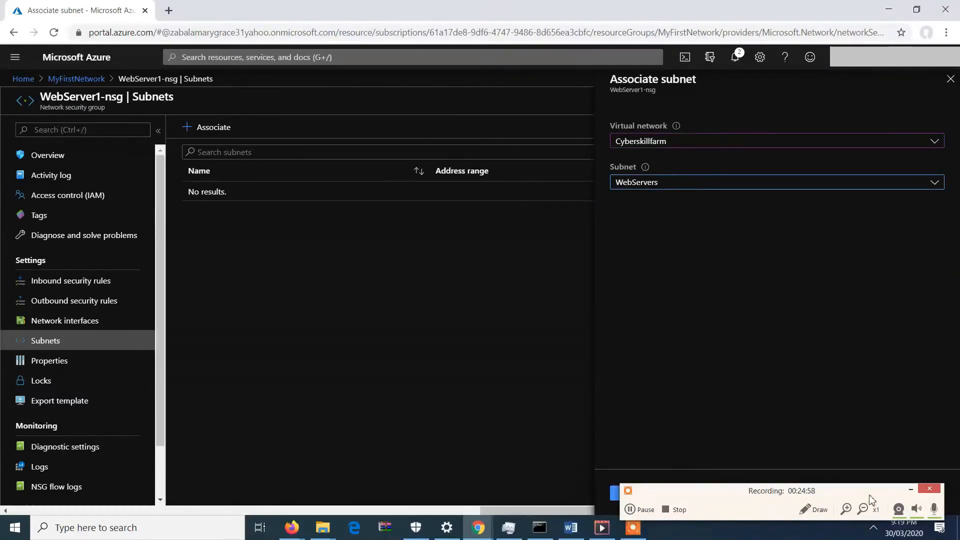
pyautogui.moveTo(870, 498); pyautogui.dragTo(449, 385)
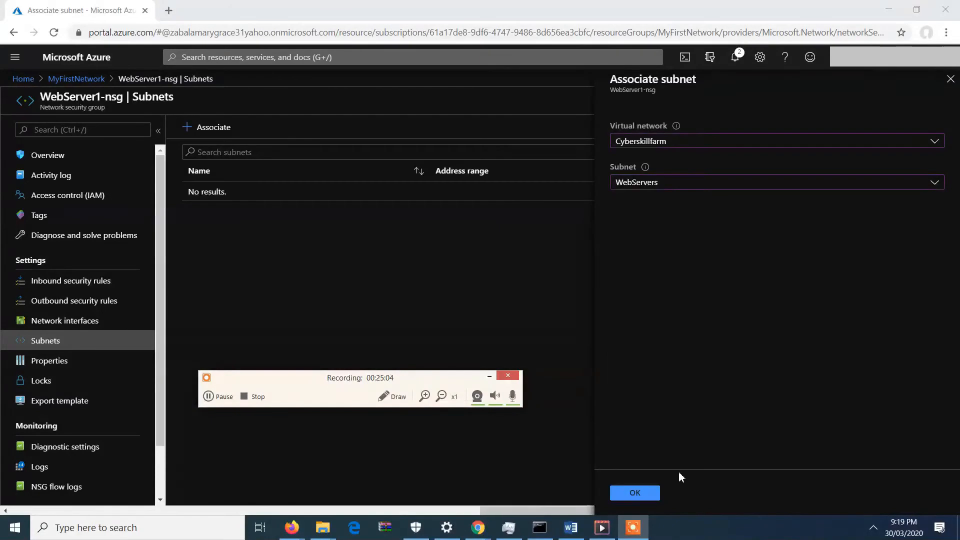
pyautogui.click(635, 493)
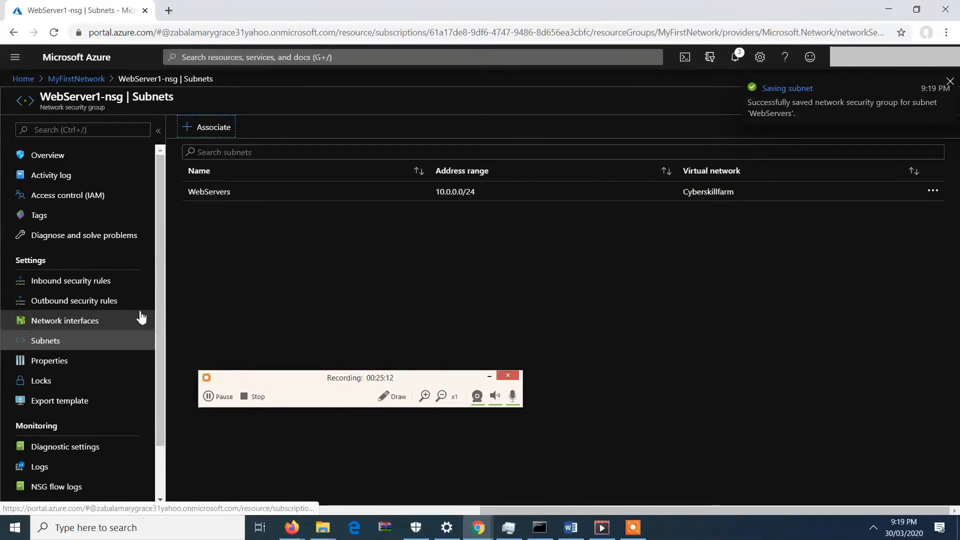
# Start a new inbound security rule with source IP addresses 10.0.1.0/24 and source port range 3389.
pyautogui.click(93, 290)
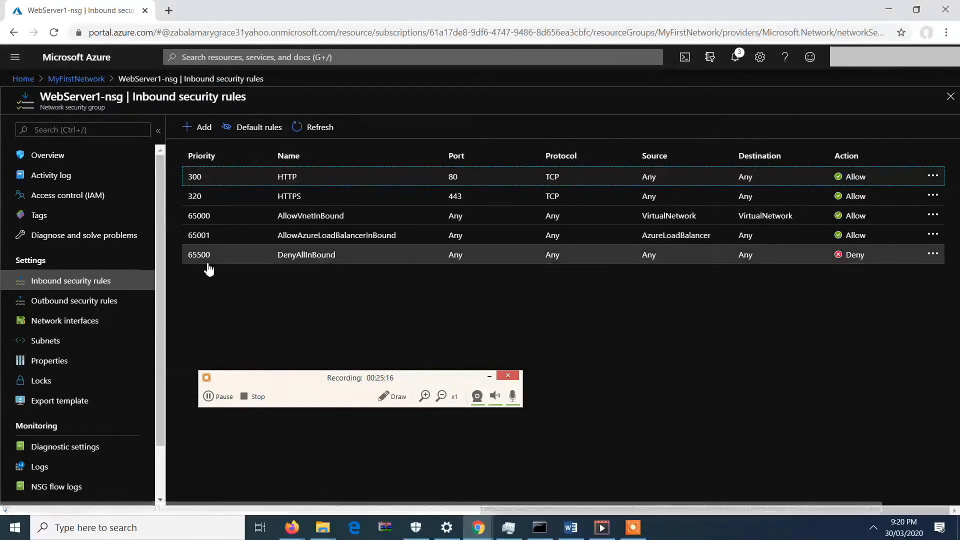
pyautogui.click(207, 138)
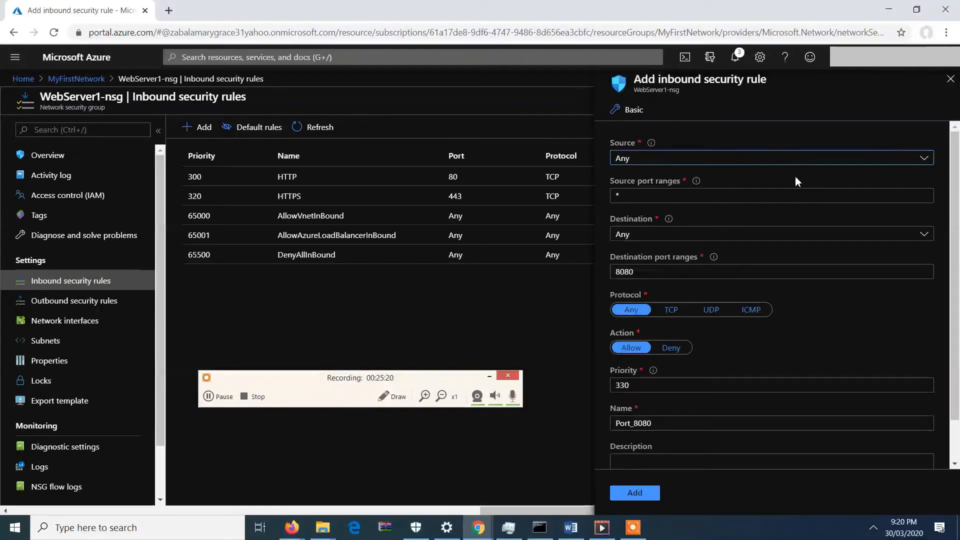
pyautogui.click(750, 159)
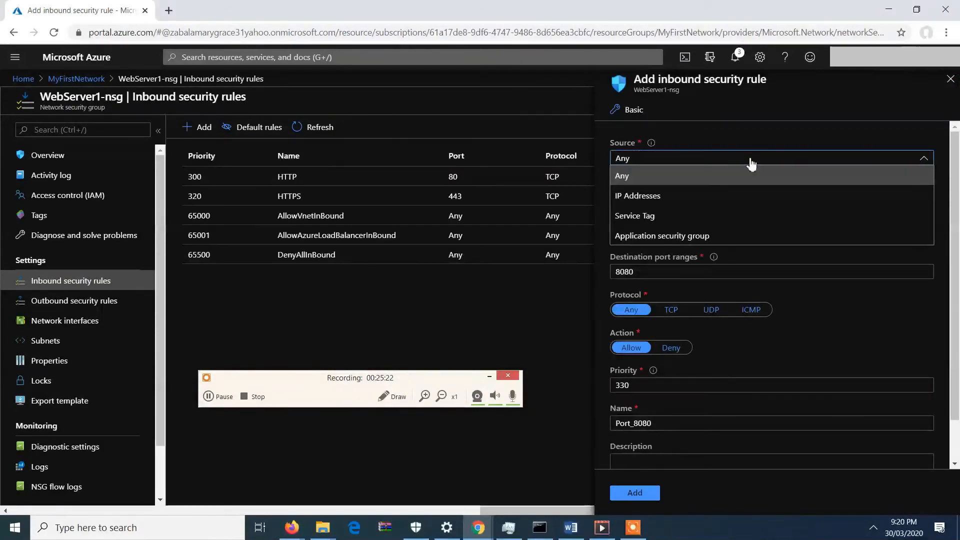
pyautogui.click(696, 199)
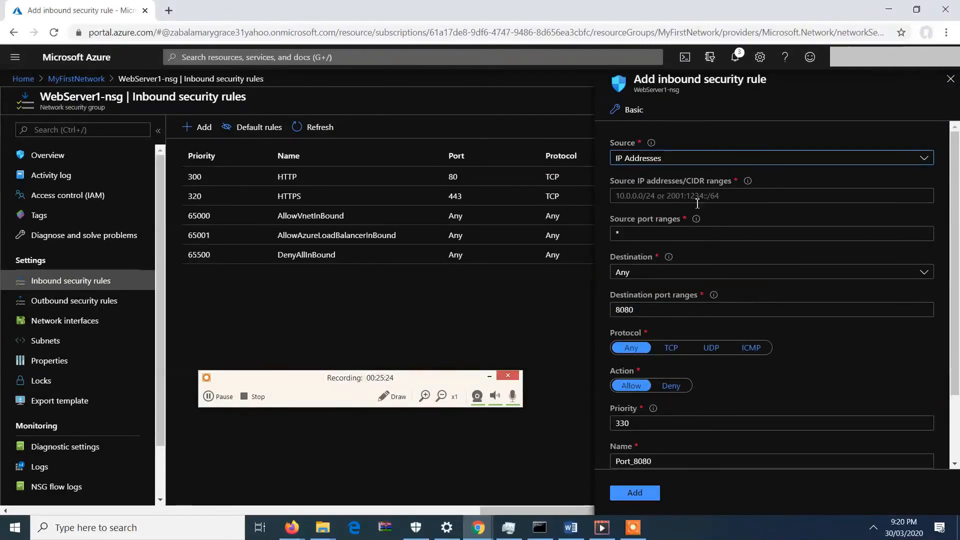
pyautogui.click(697, 199)
pyautogui.write('10')
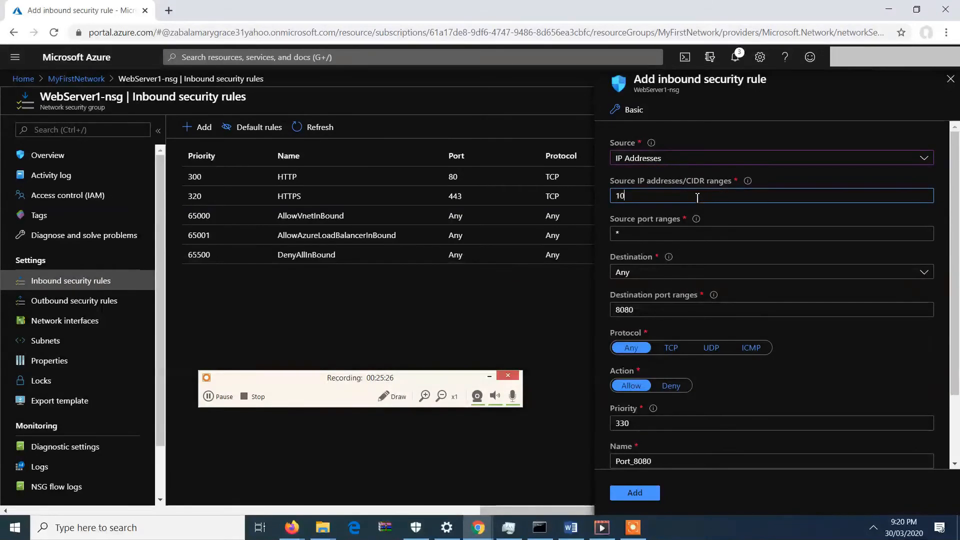
pyautogui.write('.0.1.0/')
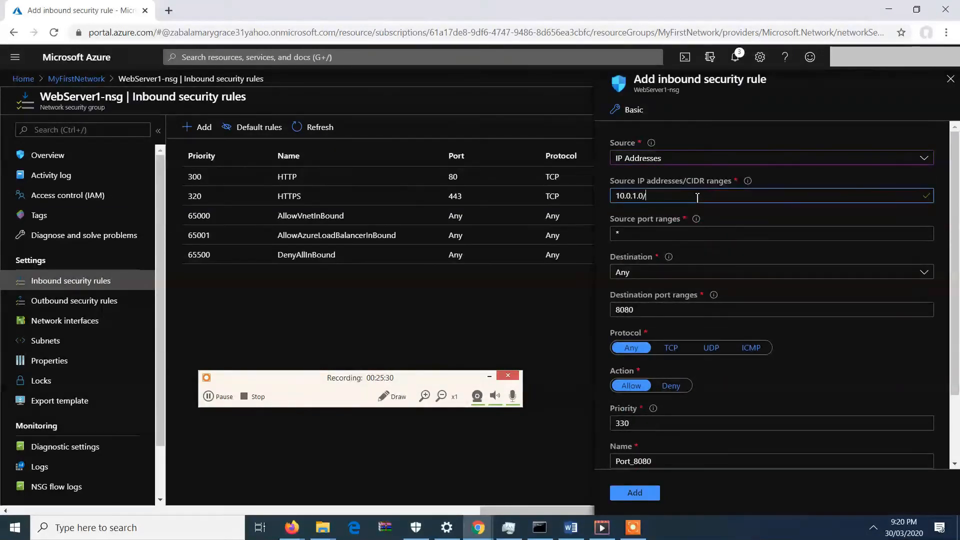
pyautogui.click(693, 229)
pyautogui.press('BackSpace')
pyautogui.write('33')
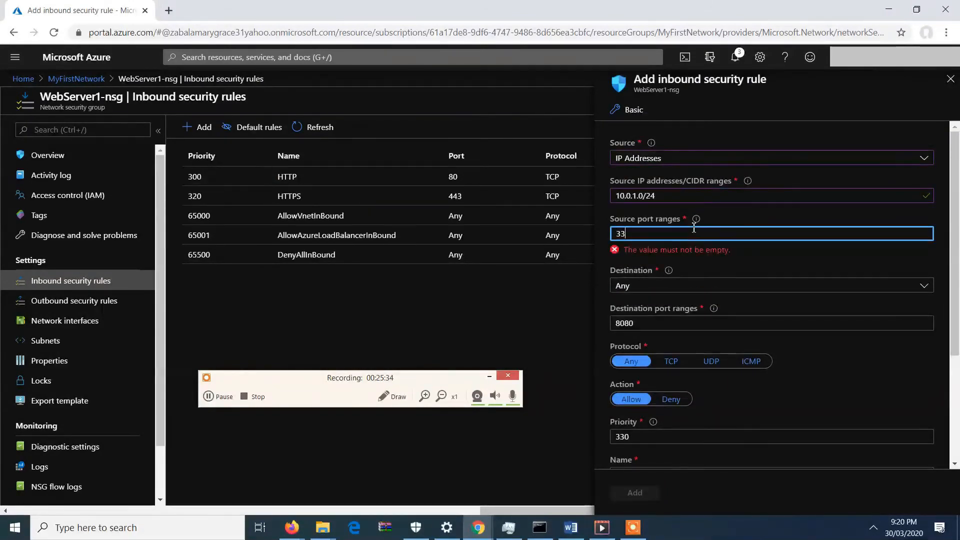
pyautogui.write('89')
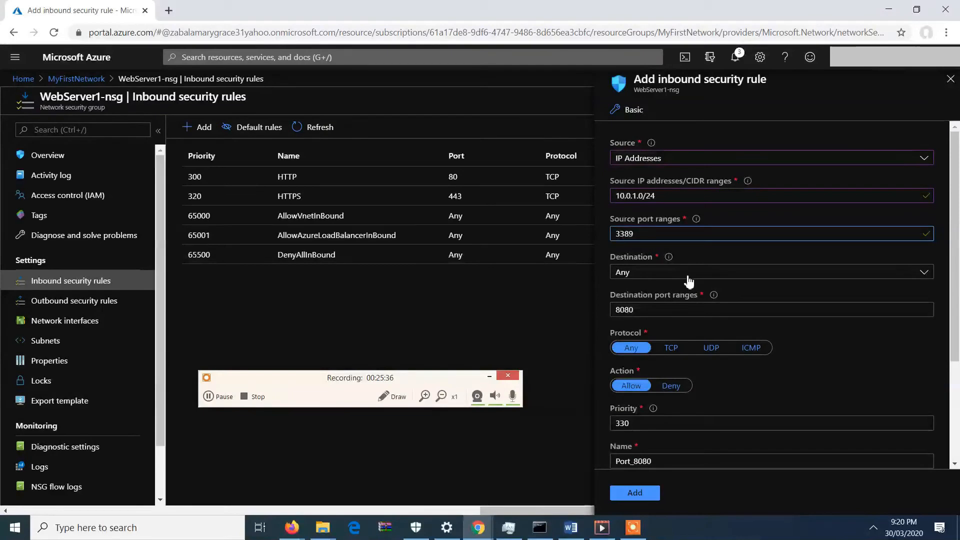
# Set the rule's destination to IP addresses 10.0.0.0/24 with destination port range 3389.
pyautogui.click(689, 279)
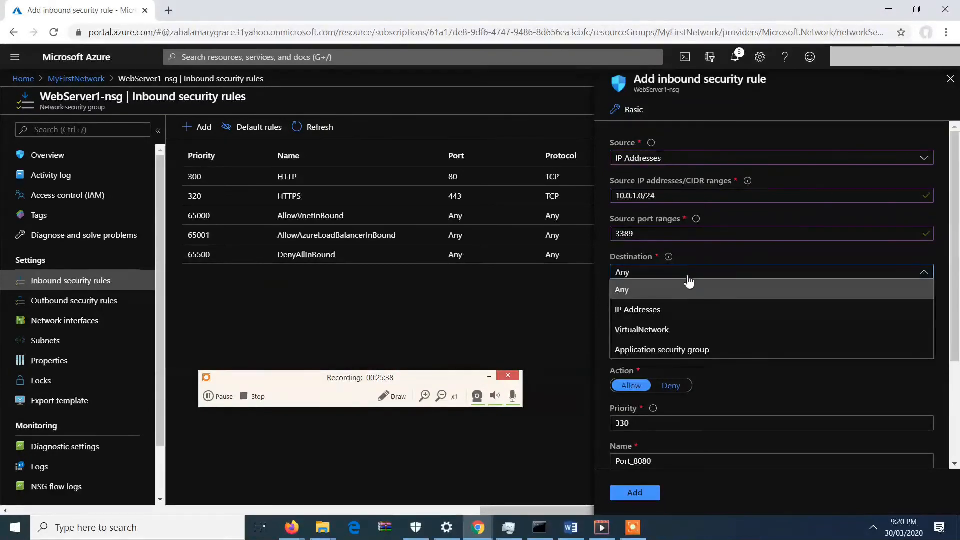
pyautogui.click(659, 312)
pyautogui.click(667, 310)
pyautogui.write('10.0')
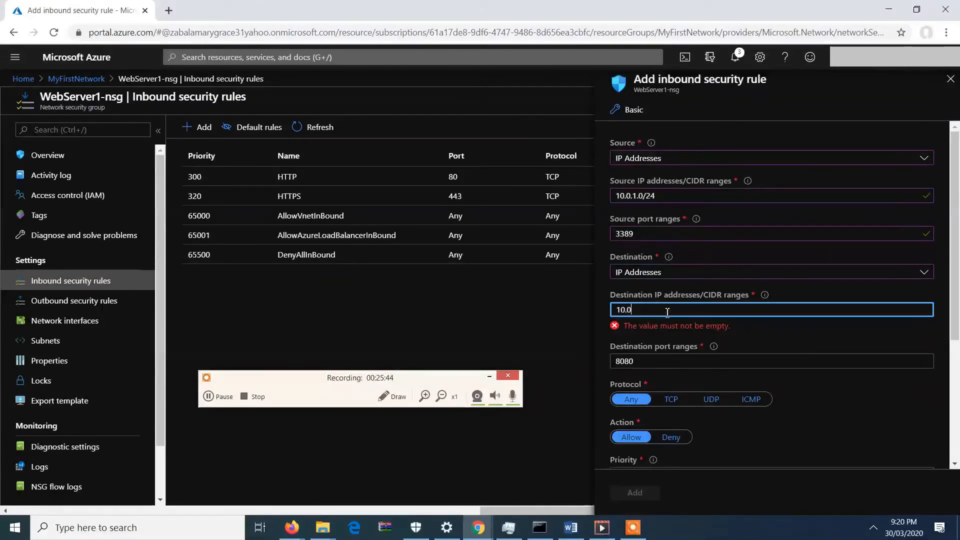
pyautogui.write('.0.0')
pyautogui.write('/24')
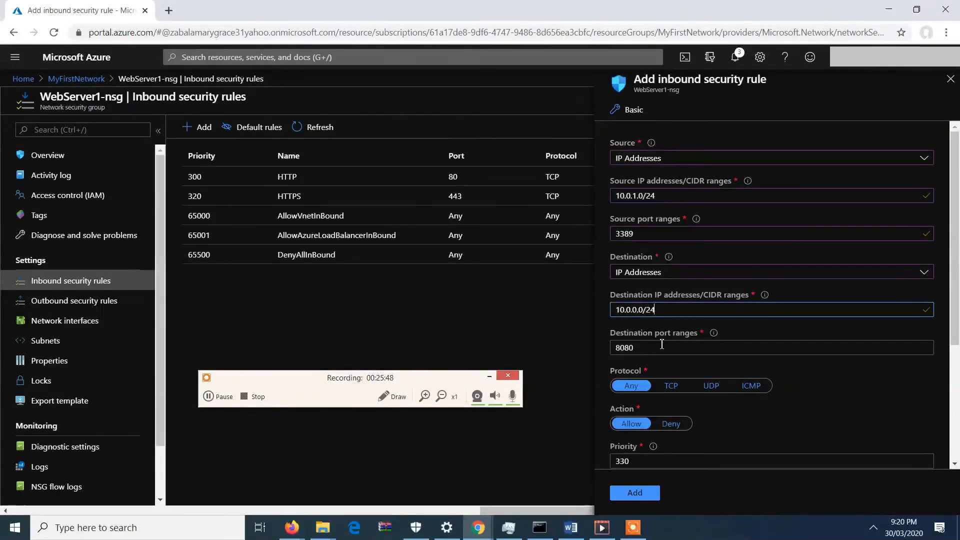
pyautogui.press('Tab')
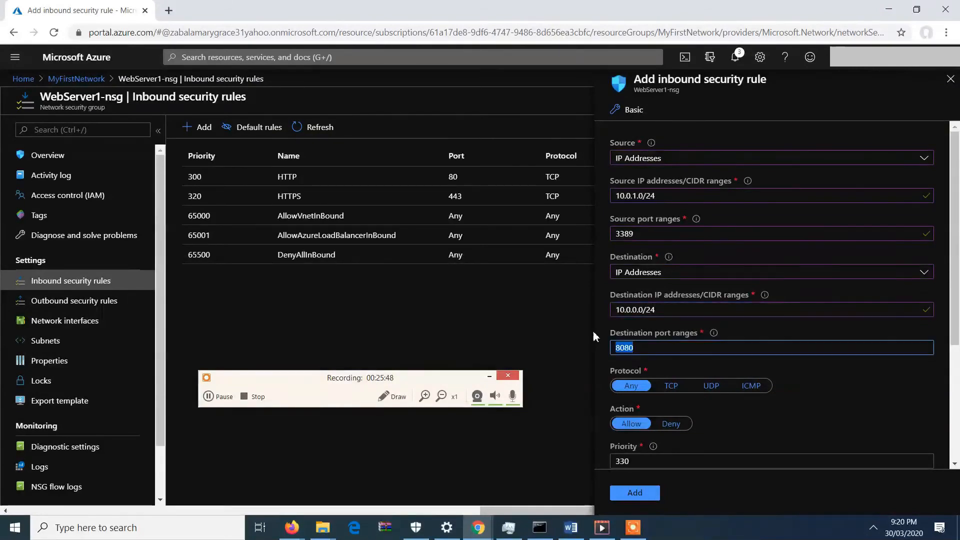
pyautogui.write('3389')
pyautogui.click(800, 401)
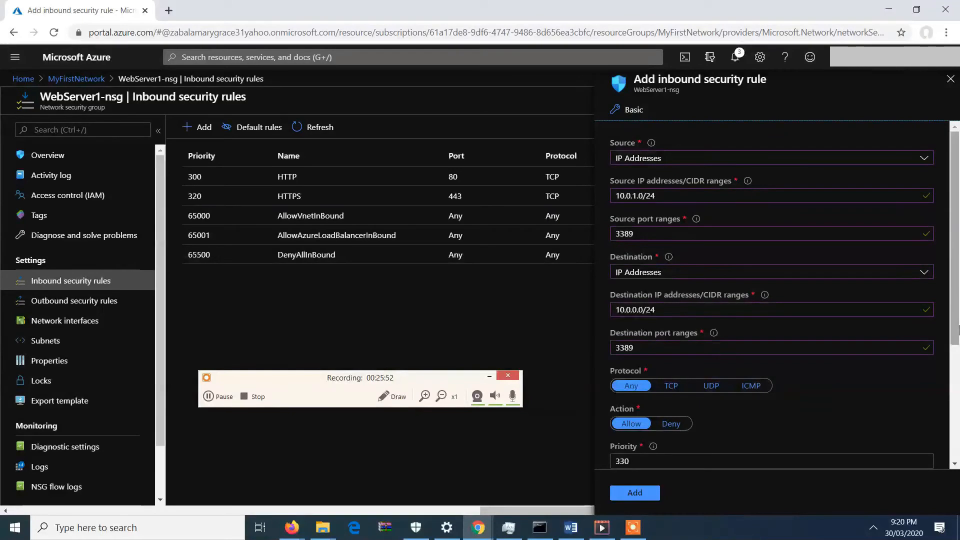
# Name the inbound rule RDPPort_3389 and add it.
pyautogui.scroll(-2, 956, 373)
pyautogui.moveTo(957, 373); pyautogui.dragTo(956, 428)
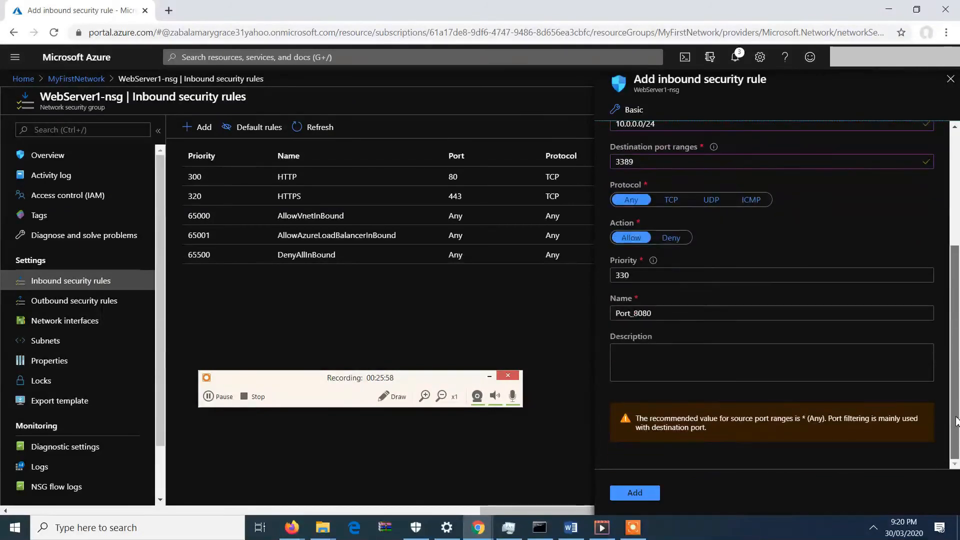
pyautogui.click(720, 309)
pyautogui.press('BackSpace')
pyautogui.press('BackSpace')
pyautogui.press('BackSpace')
pyautogui.press('BackSpace')
pyautogui.write('3389')
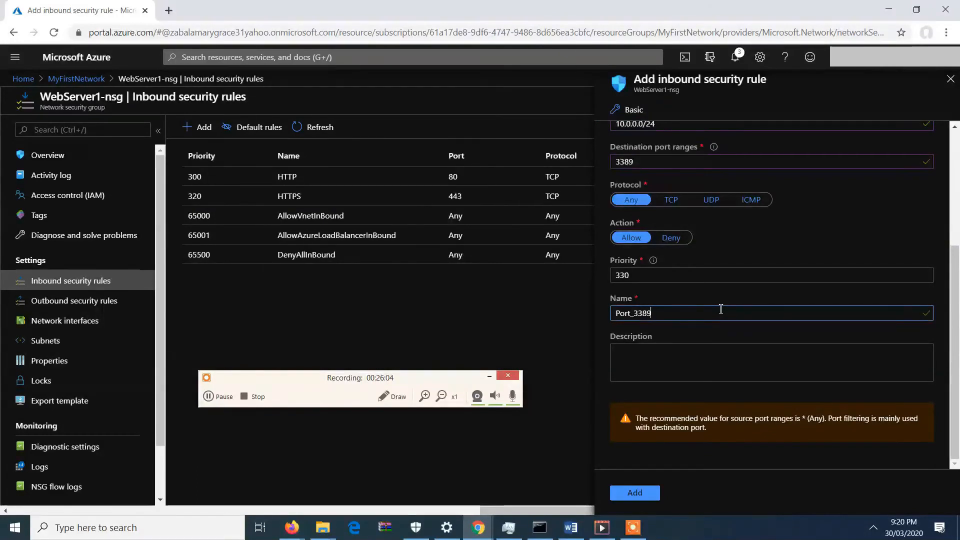
pyautogui.write('-RD')
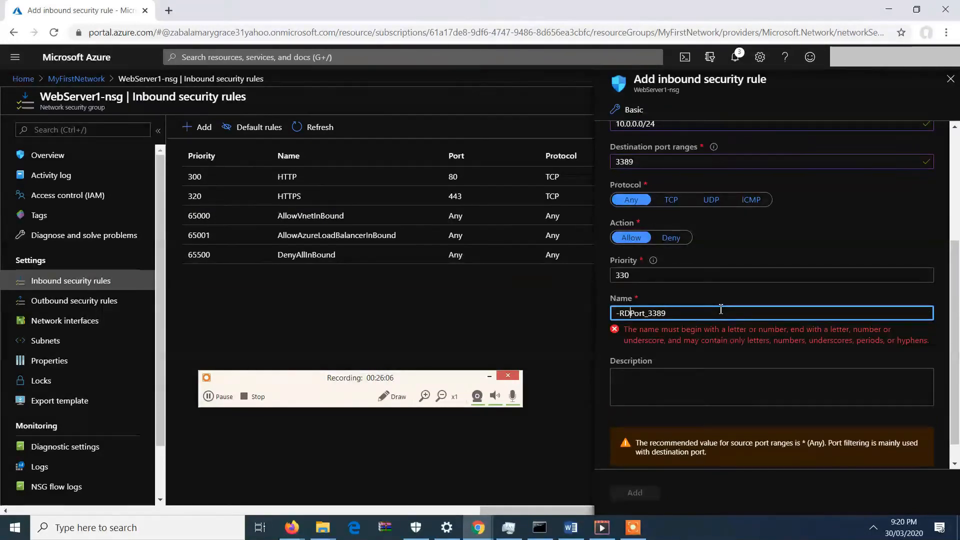
pyautogui.write('P')
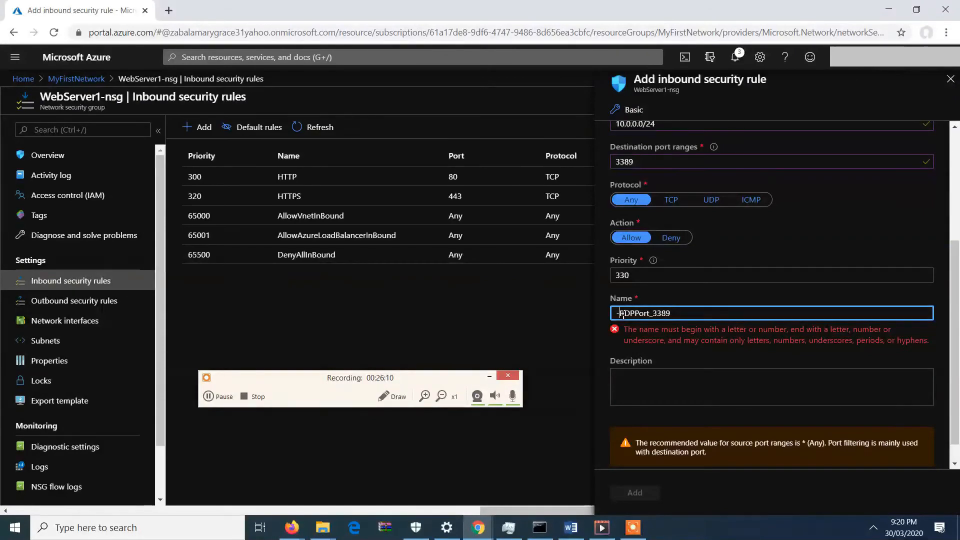
pyautogui.press('BackSpace')
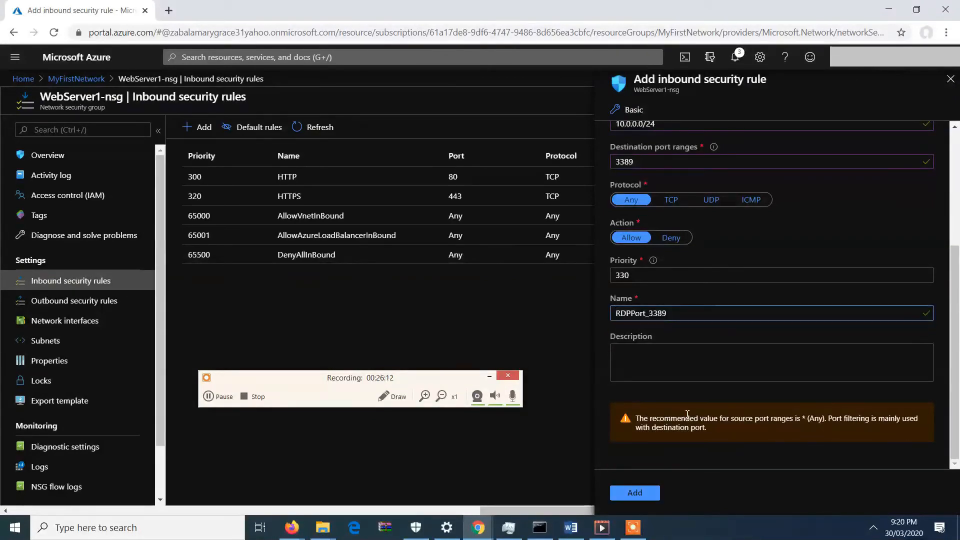
pyautogui.click(642, 494)
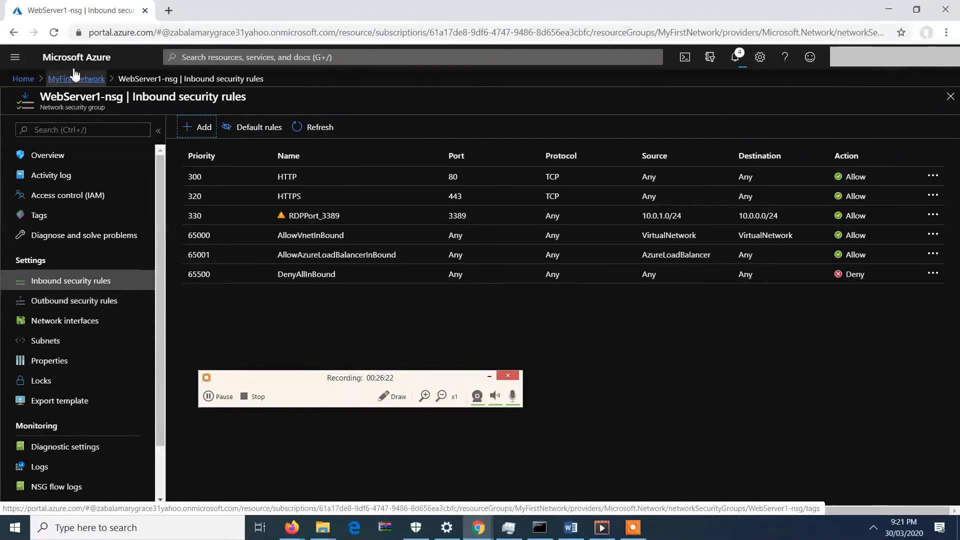
# Check WebServer1-nsg's outbound security rules, then open WebServer2-nsg from the MyFirstNetwork resource group.
pyautogui.click(64, 301)
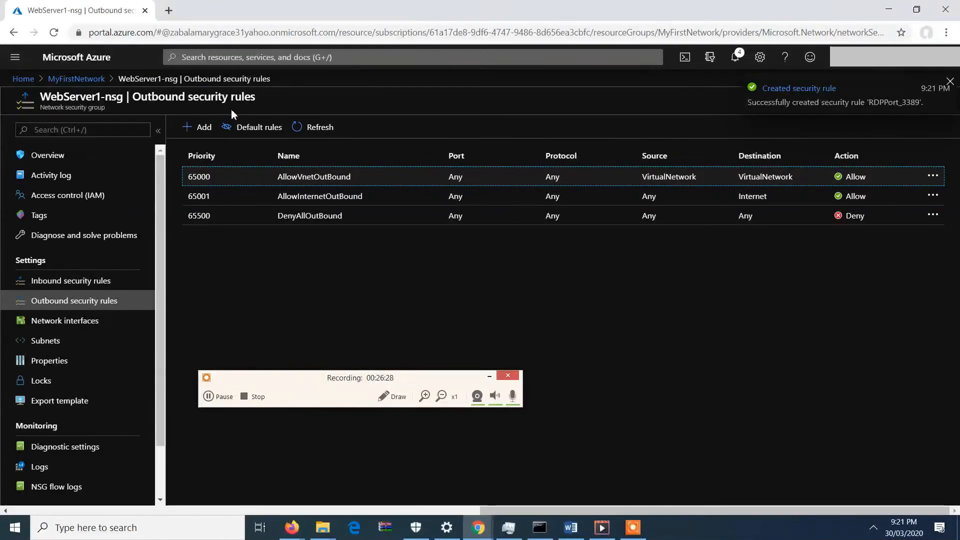
pyautogui.click(101, 80)
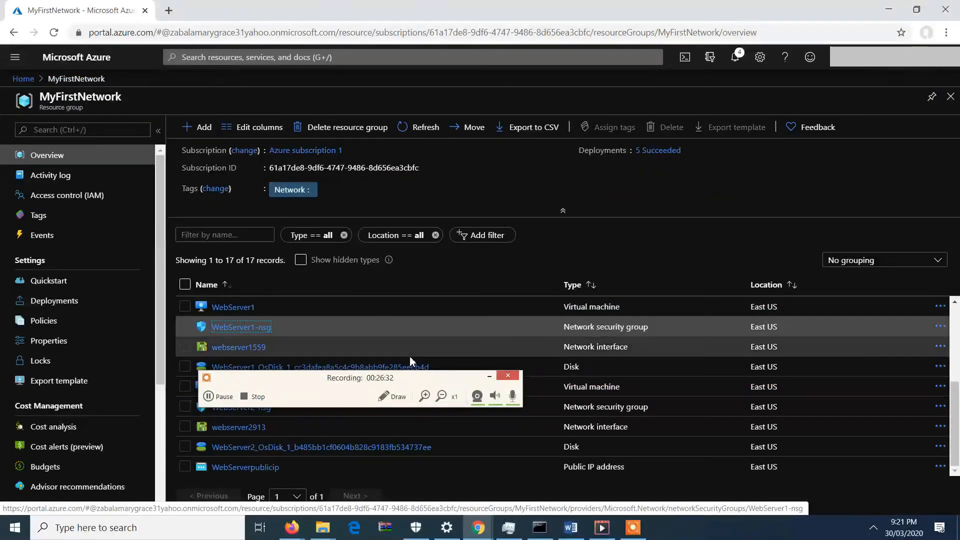
pyautogui.moveTo(434, 379); pyautogui.dragTo(884, 12)
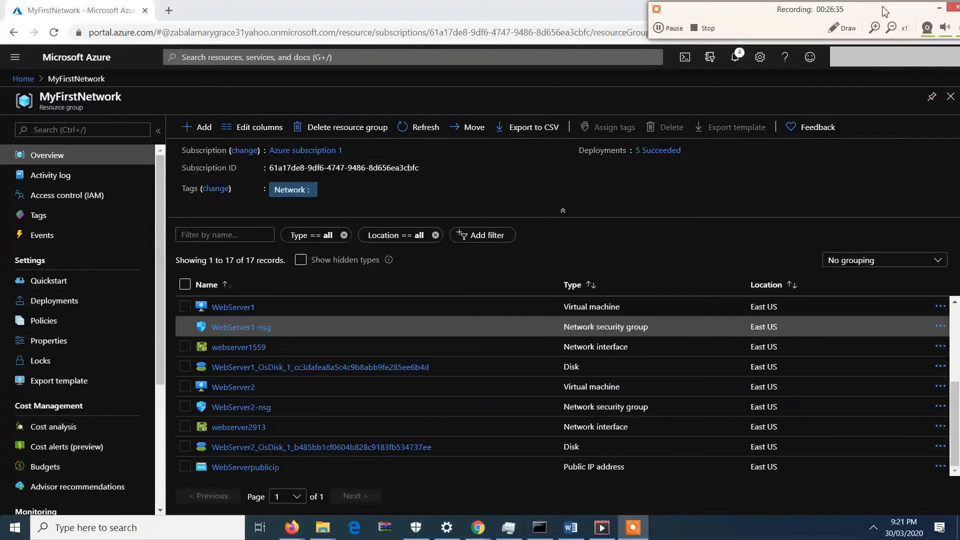
pyautogui.click(238, 406)
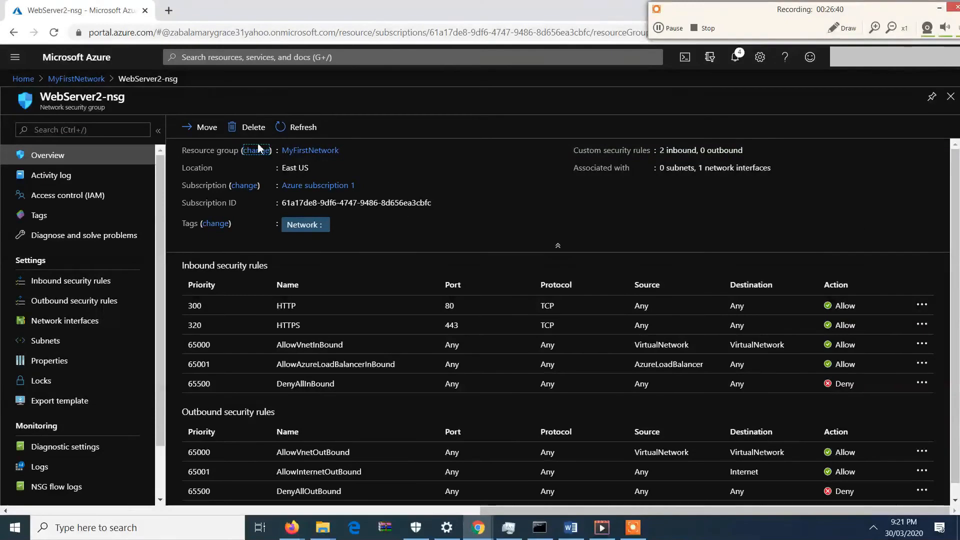
# Start a new inbound security rule on WebServer2-nsg with source IP addresses 10.0.1.0/24 and source port range 3389.
pyautogui.click(122, 282)
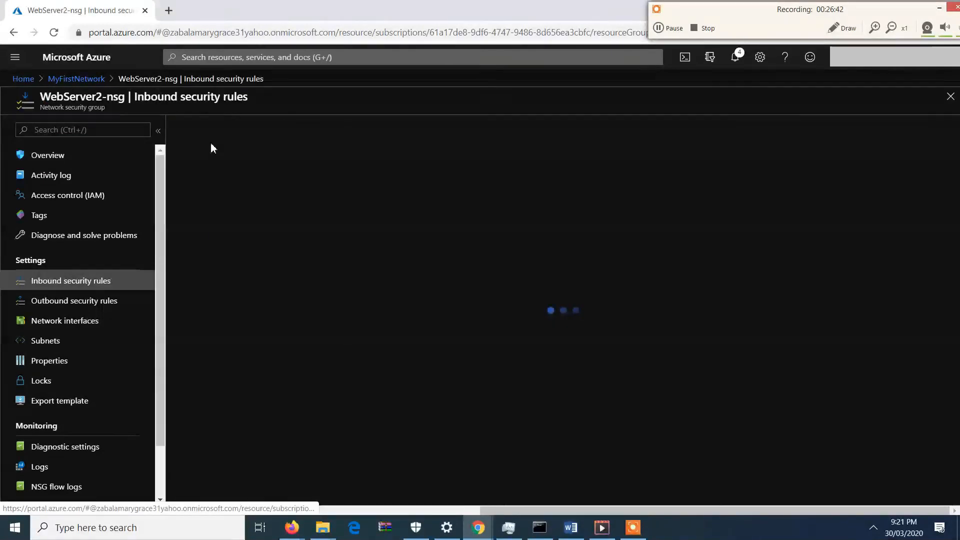
pyautogui.click(201, 127)
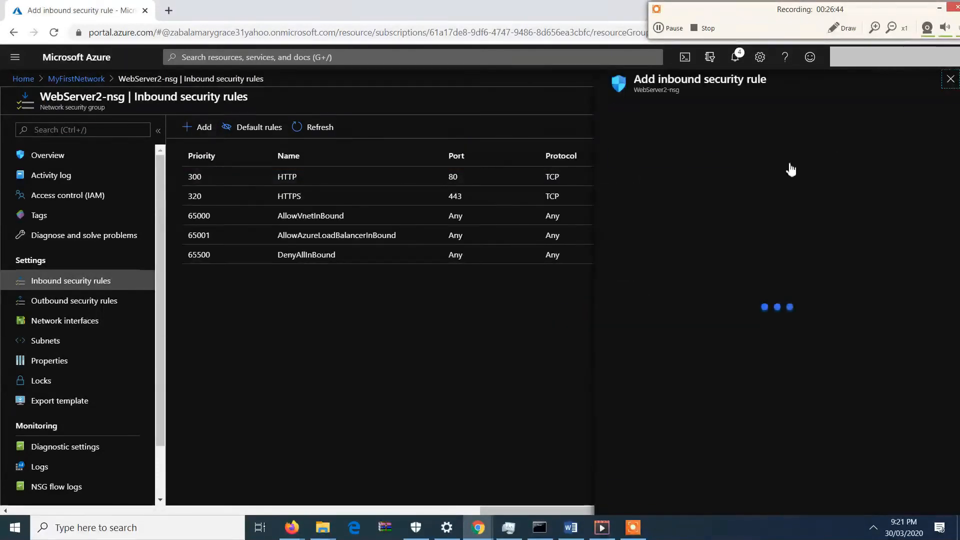
pyautogui.click(813, 163)
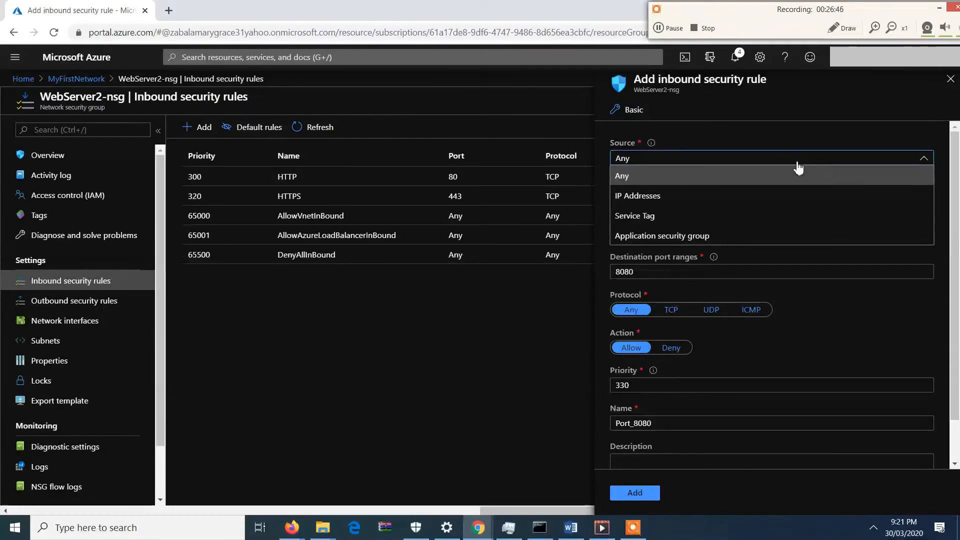
pyautogui.click(725, 191)
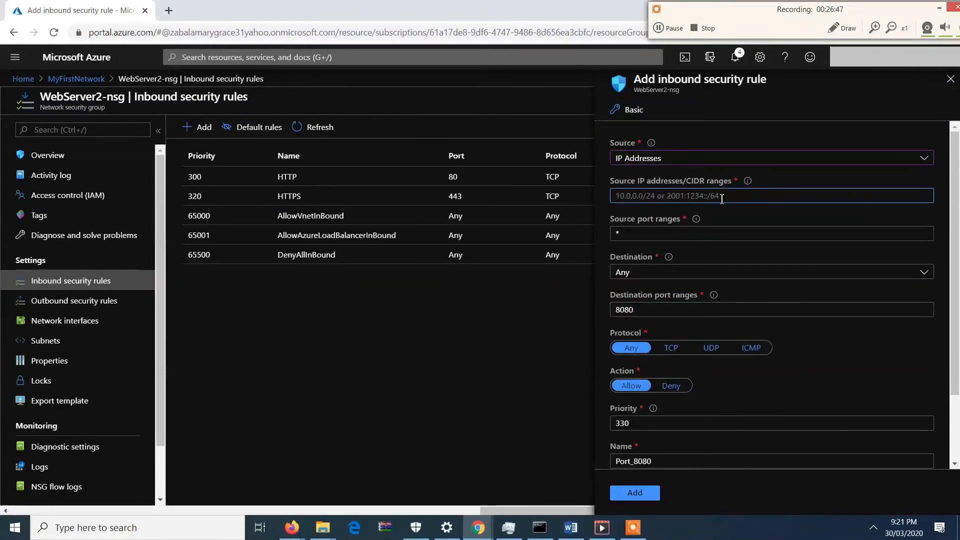
pyautogui.write('10.0.1.0')
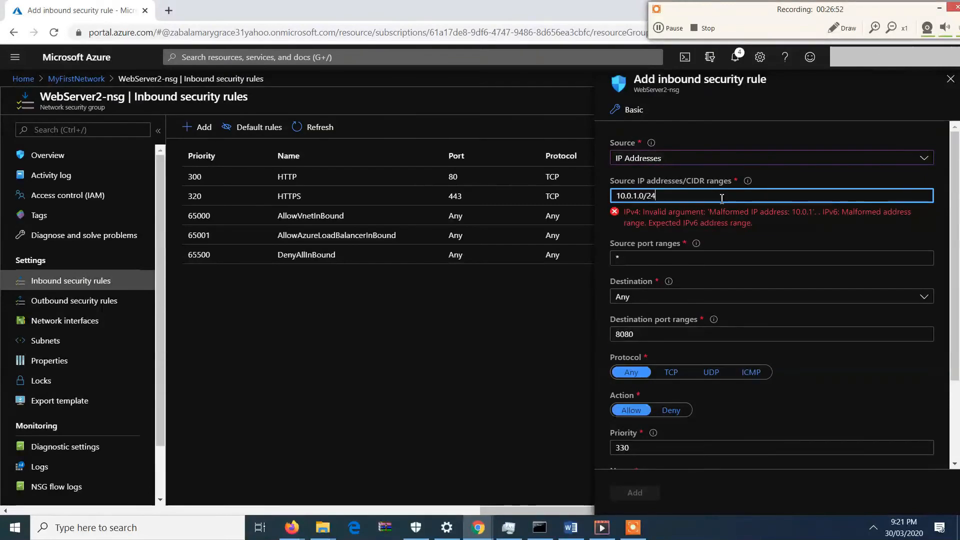
pyautogui.write('/24')
pyautogui.click(722, 233)
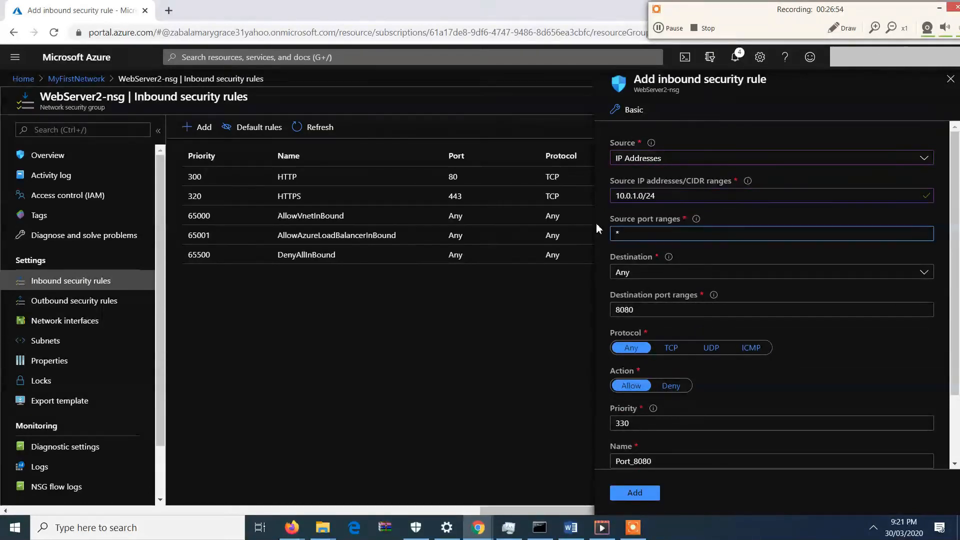
pyautogui.write('3389')
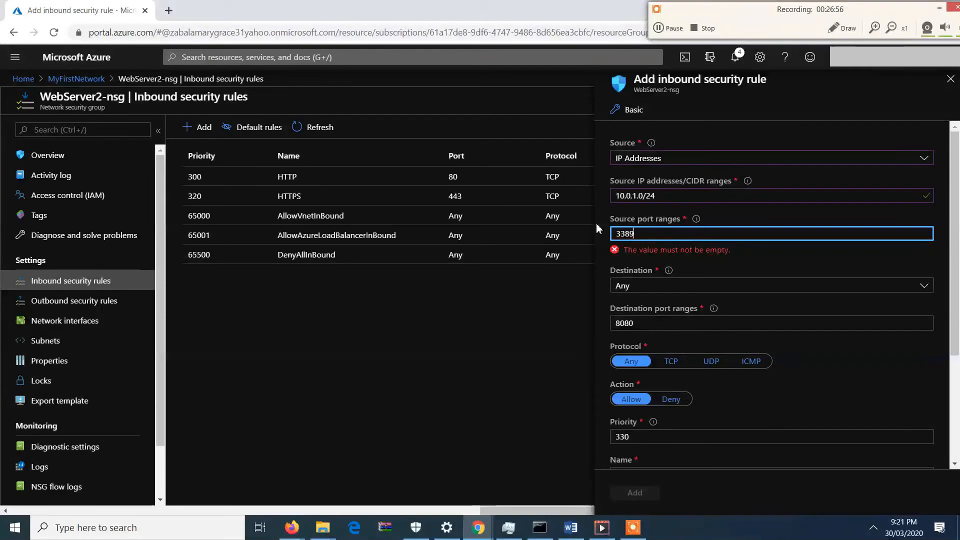
# Set the rule's destination to IP addresses 10.0.0.0/24 with destination port range 3389.
pyautogui.click(651, 279)
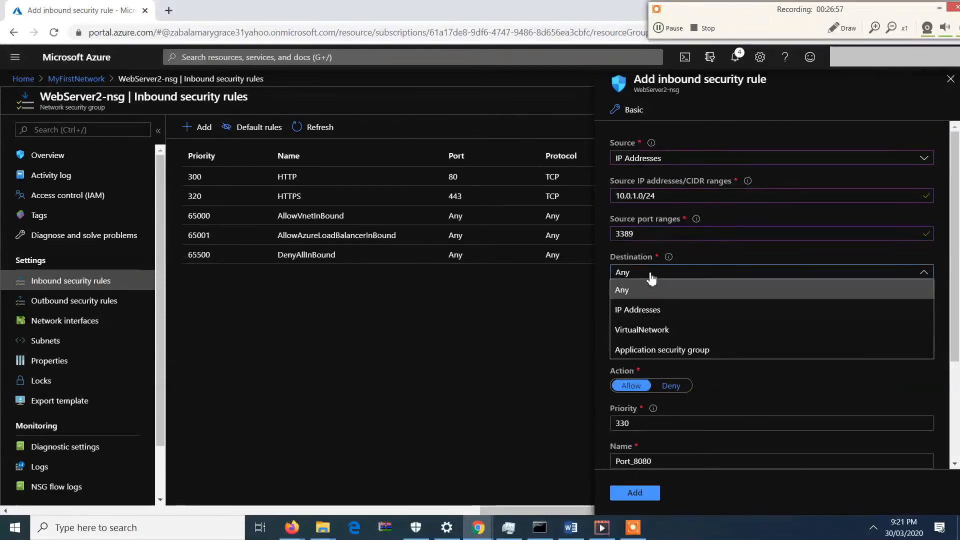
pyautogui.click(645, 312)
pyautogui.click(652, 310)
pyautogui.write('10.0.0.')
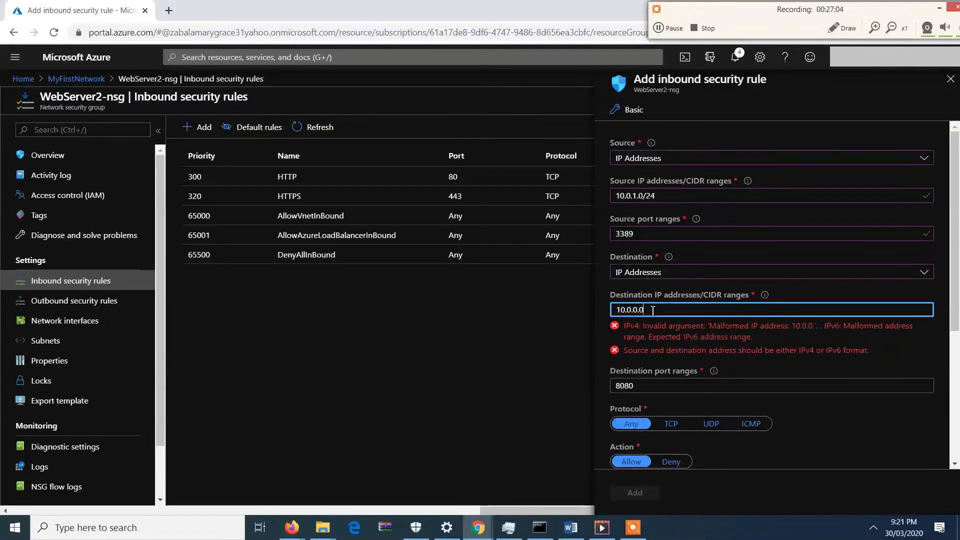
pyautogui.write('0/2')
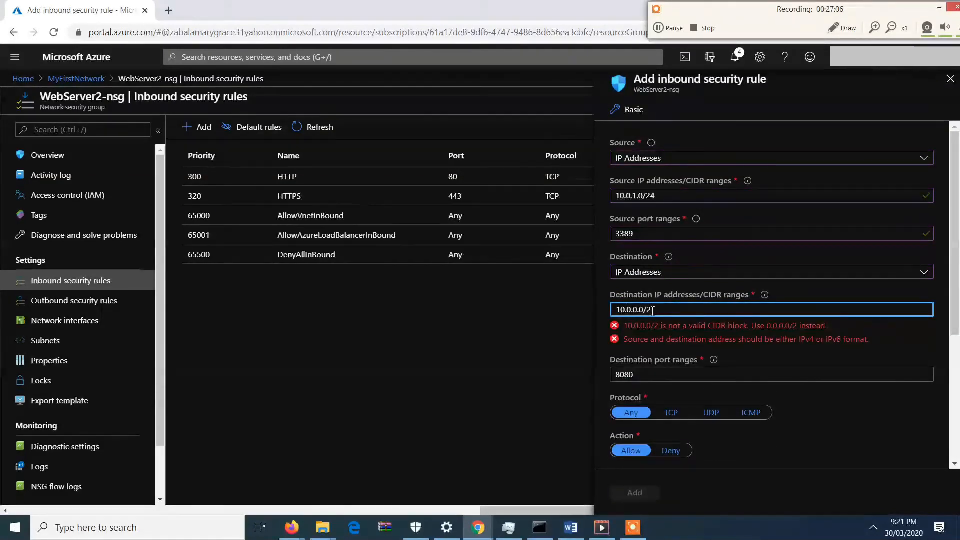
pyautogui.write('4')
pyautogui.press('Tab')
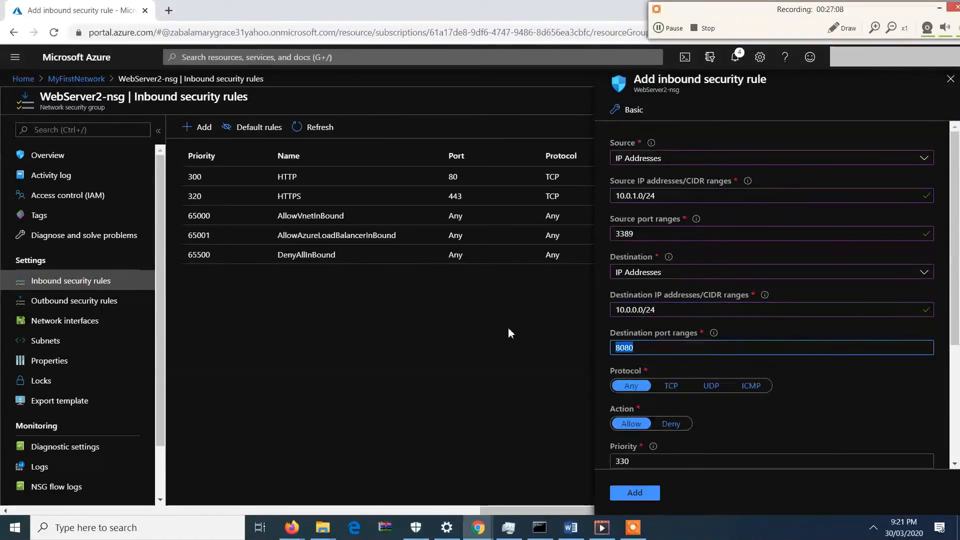
pyautogui.write('3389')
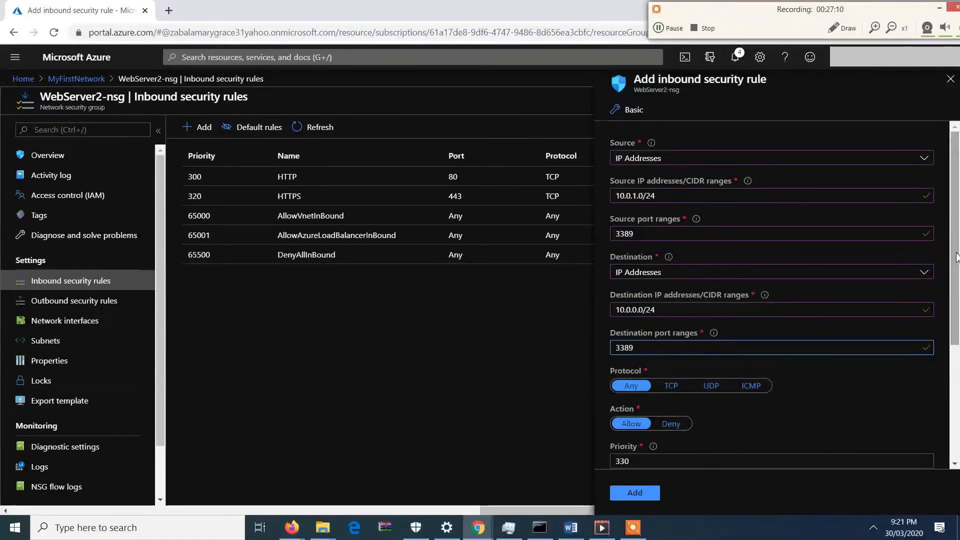
# Name the inbound rule RDPPort_3389 and add it.
pyautogui.moveTo(956, 257); pyautogui.dragTo(957, 379)
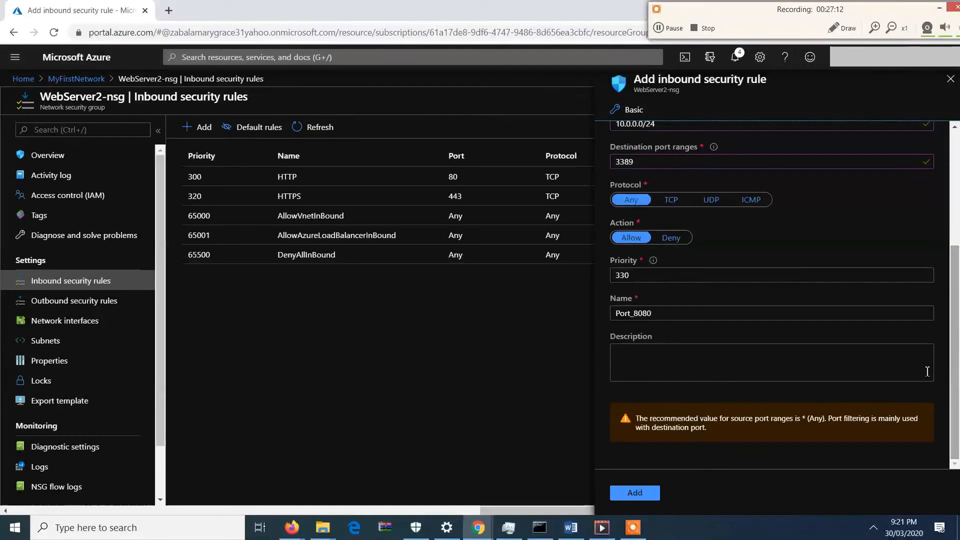
pyautogui.click(668, 318)
pyautogui.press('BackSpace')
pyautogui.press('BackSpace')
pyautogui.press('BackSpace')
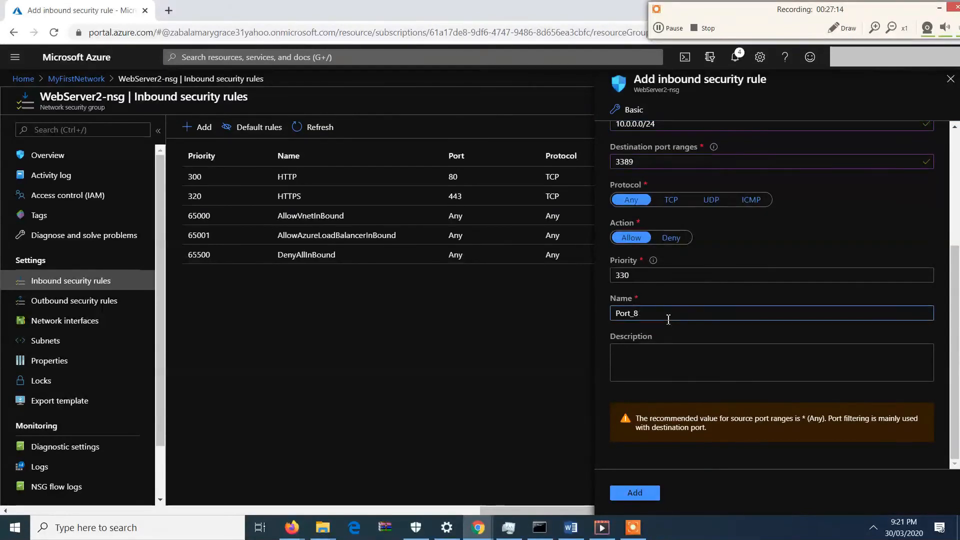
pyautogui.write('389')
pyautogui.press('BackSpace')
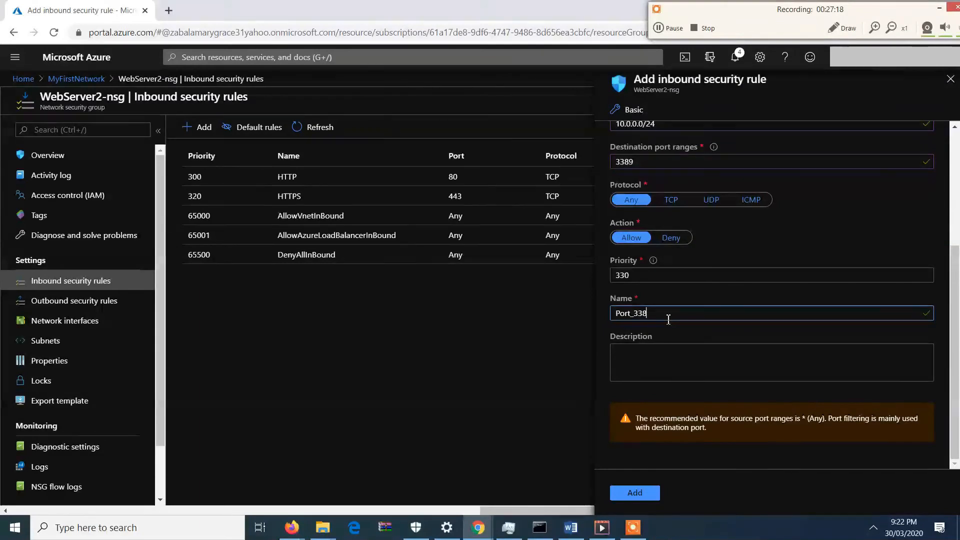
pyautogui.press('Home')
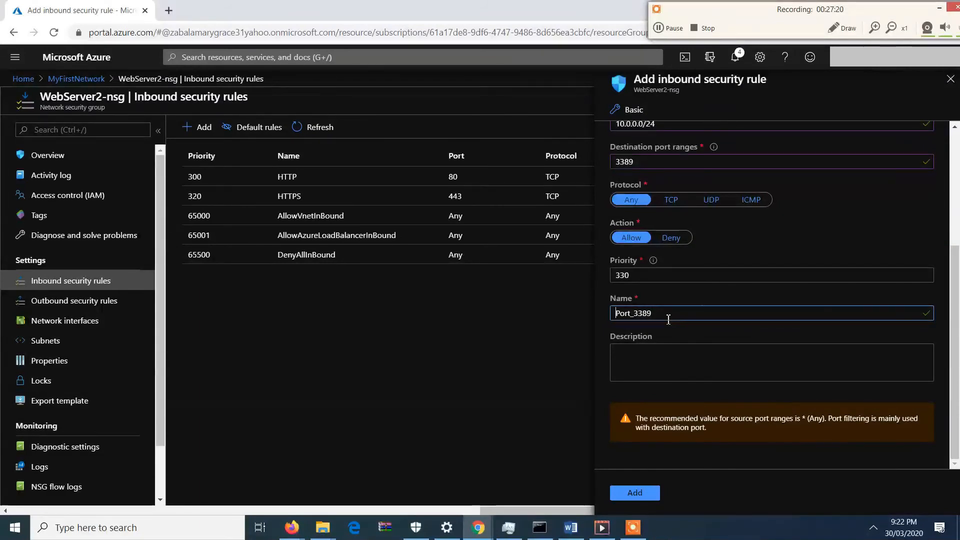
pyautogui.write('RDP')
pyautogui.moveTo(956, 316)
pyautogui.mouseDown()
pyautogui.moveTo(956, 203)
pyautogui.moveTo(956, 316)
pyautogui.mouseUp()
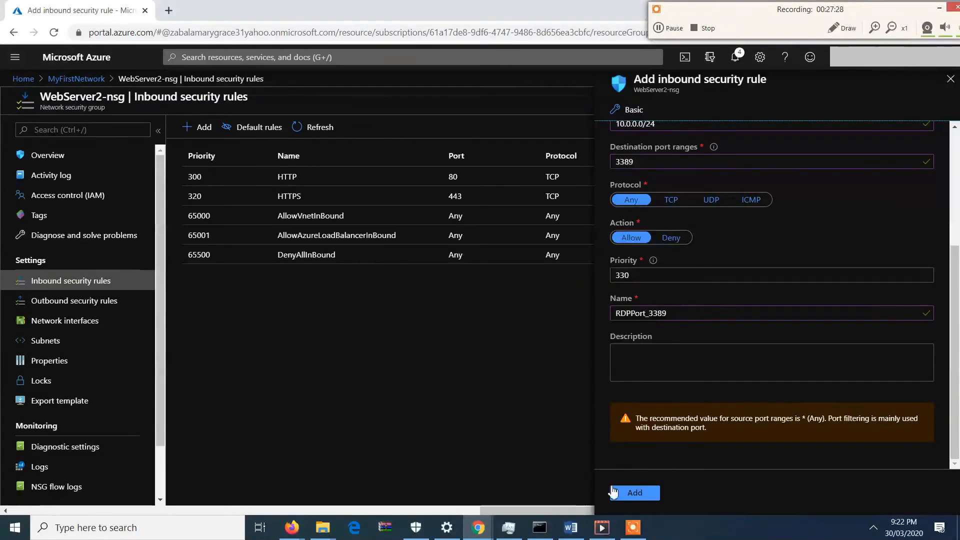
pyautogui.click(622, 493)
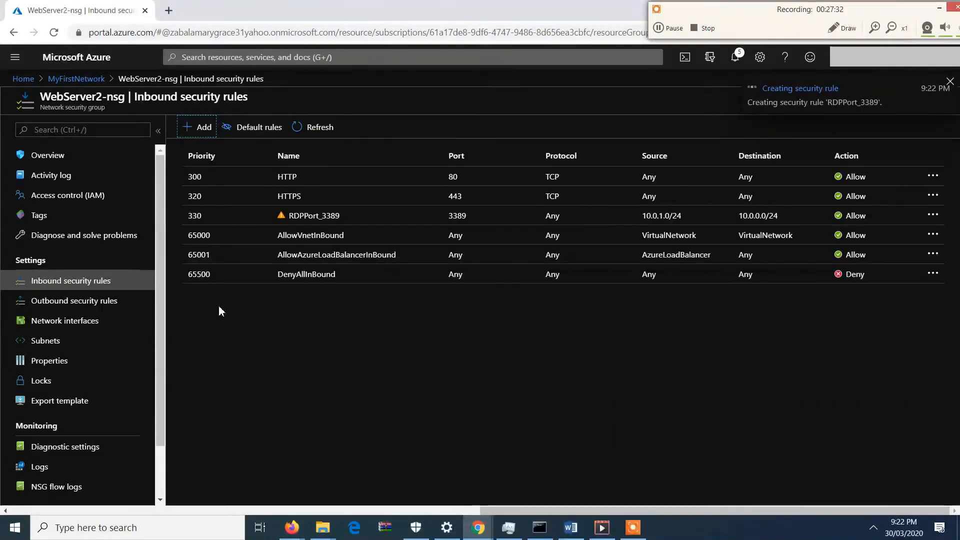
# Try to associate WebServer2-nsg with the WebServers subnet of the Cyberskillfarm virtual network.
pyautogui.click(90, 339)
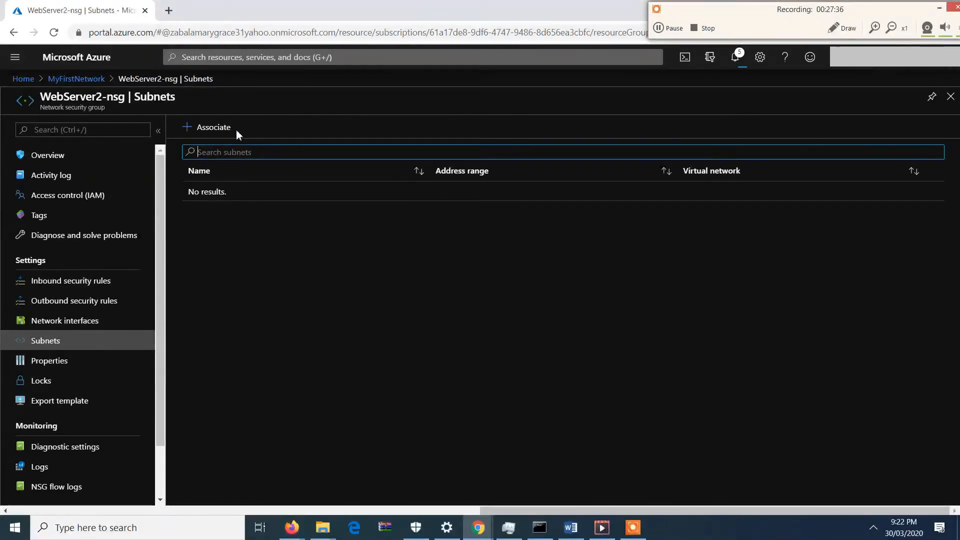
pyautogui.click(237, 131)
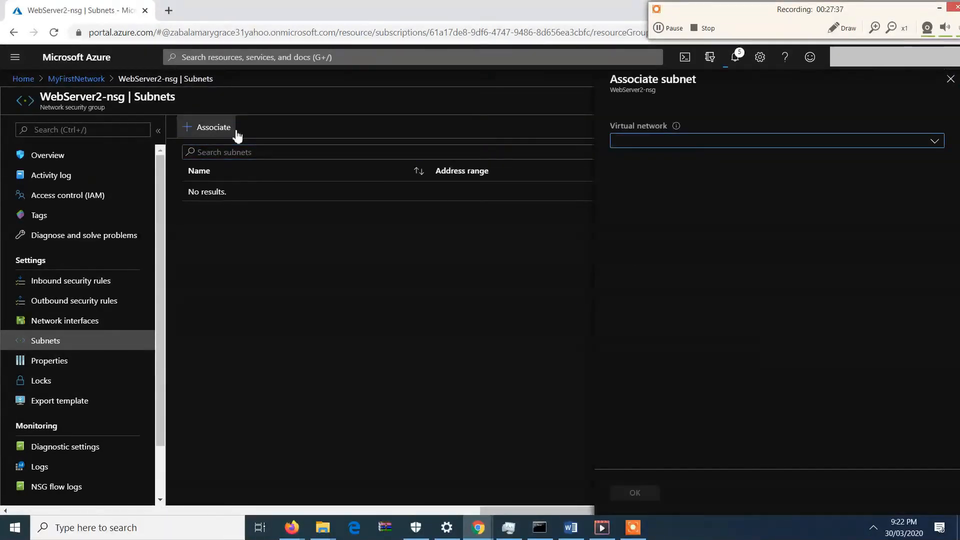
pyautogui.click(751, 142)
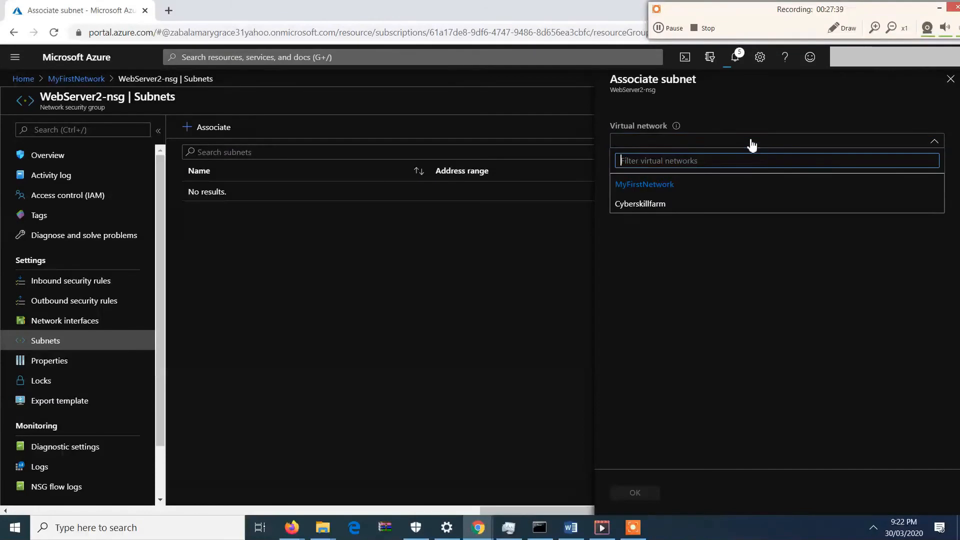
pyautogui.click(685, 204)
pyautogui.click(711, 191)
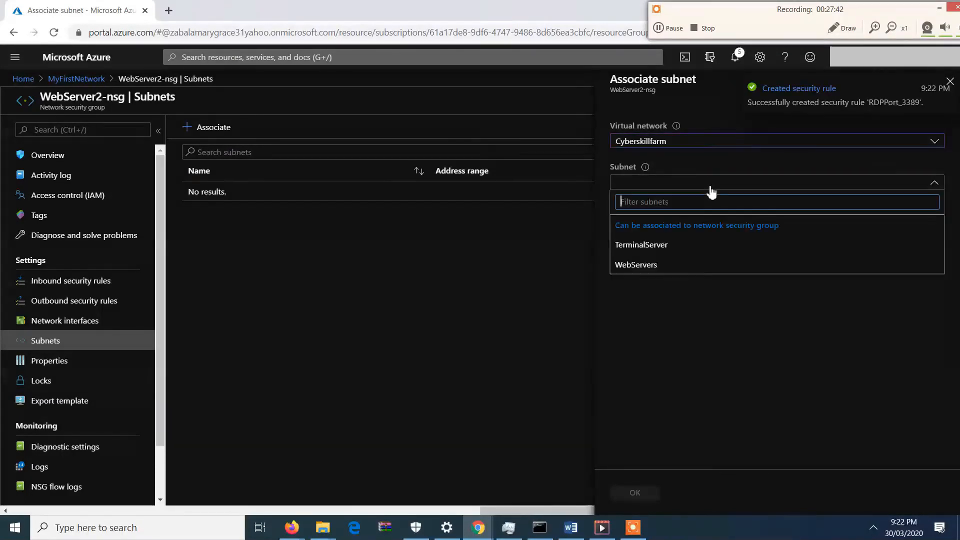
pyautogui.click(673, 263)
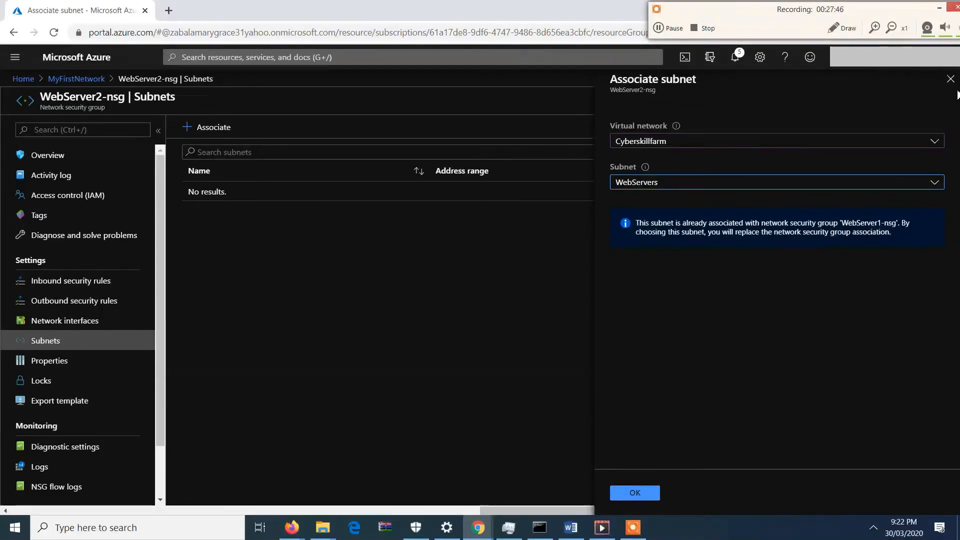
pyautogui.click(953, 83)
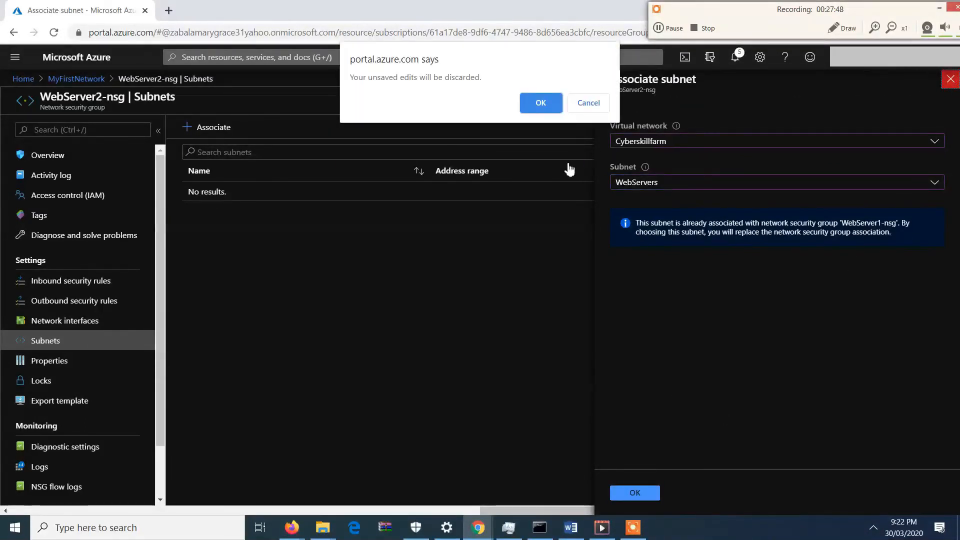
pyautogui.click(591, 103)
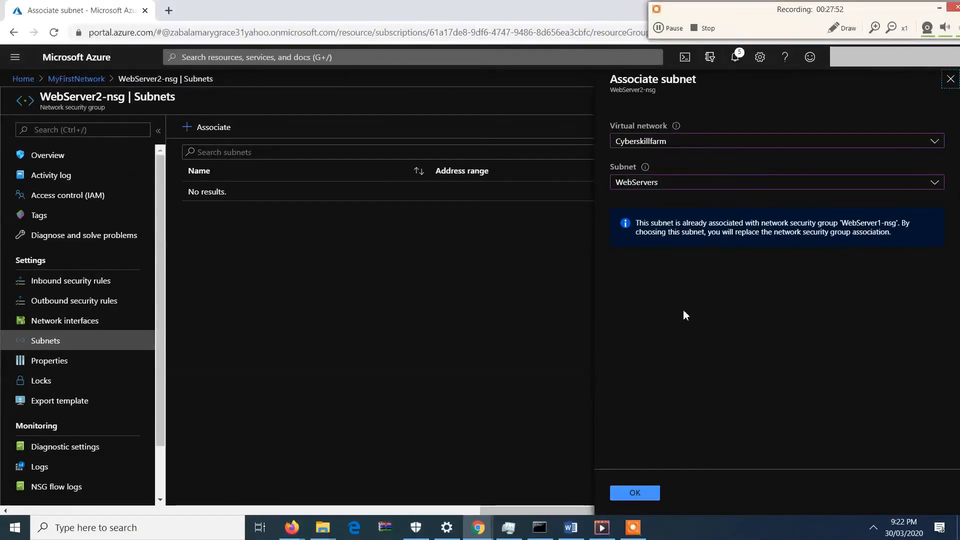
# Switch to the Word document to review the network diagram, then return to the browser.
pyautogui.click(571, 530)
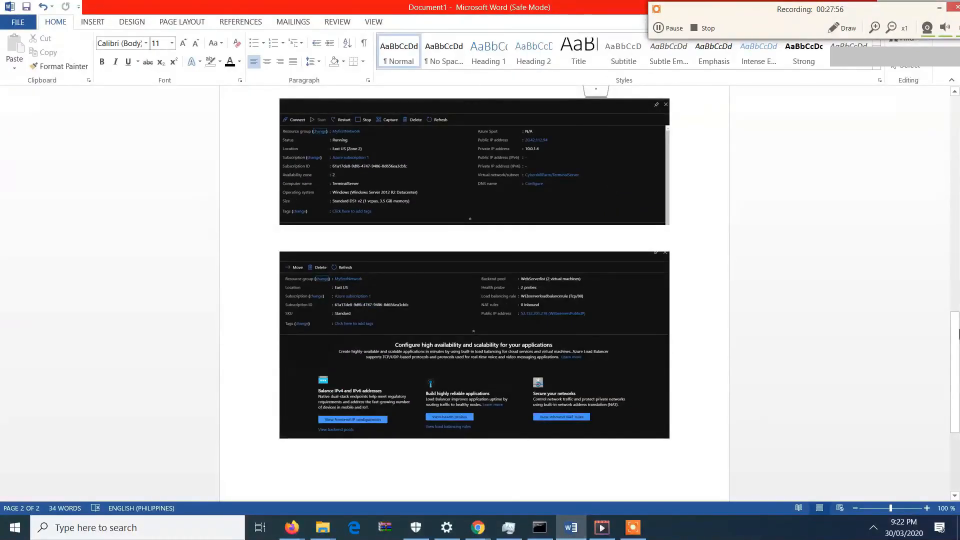
pyautogui.moveTo(954, 370); pyautogui.dragTo(955, 100)
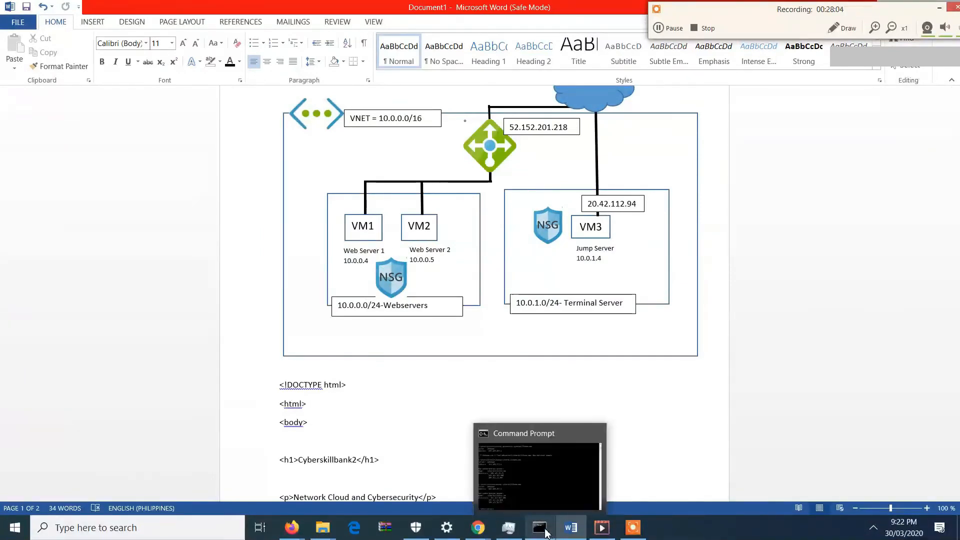
pyautogui.moveTo(478, 528)
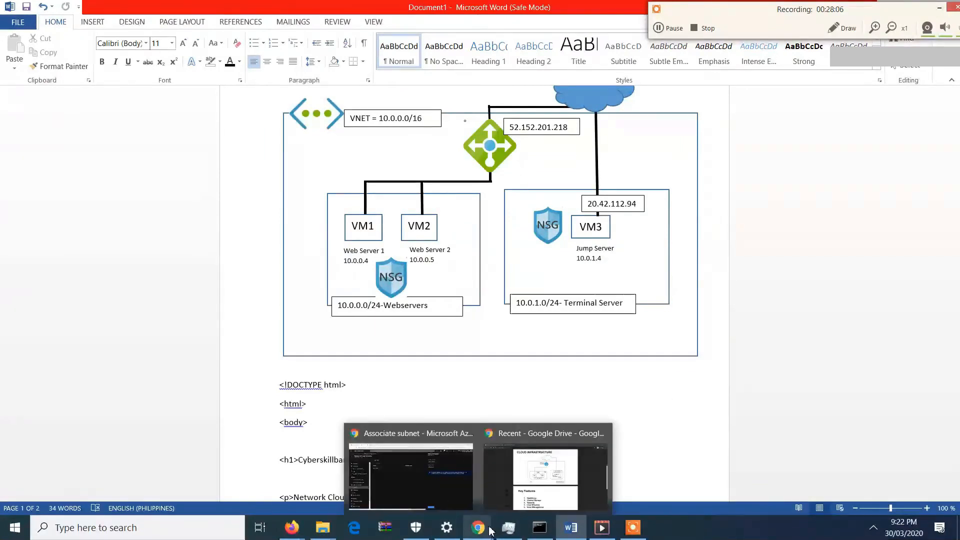
pyautogui.click(442, 500)
# Discard the pending subnet association and open JumpServer-nsg from the MyFirstNetwork resource group.
pyautogui.click(949, 82)
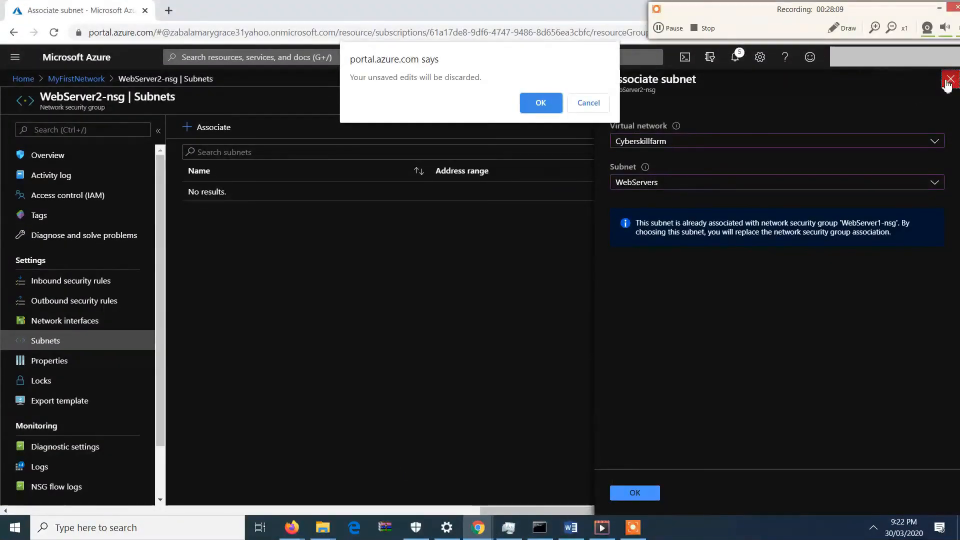
pyautogui.click(539, 106)
pyautogui.click(113, 285)
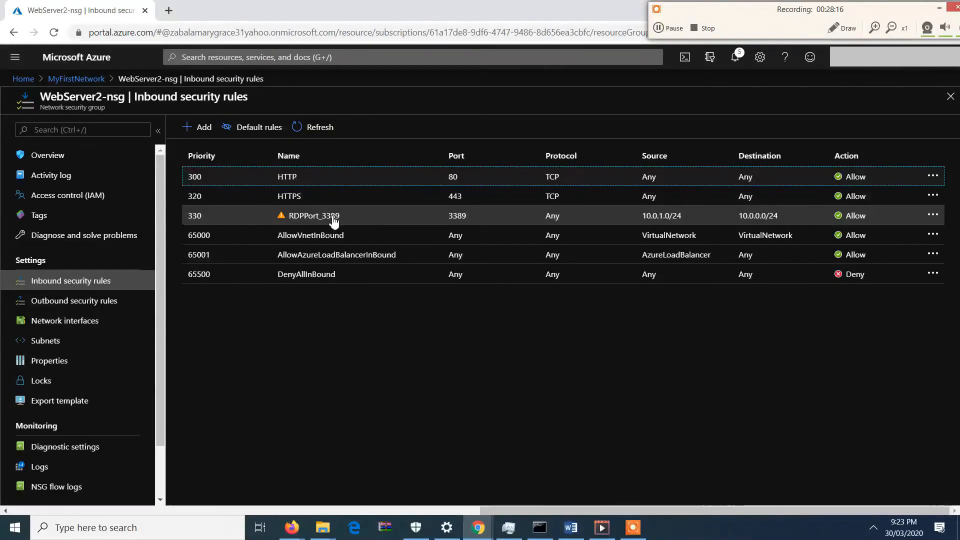
pyautogui.click(89, 76)
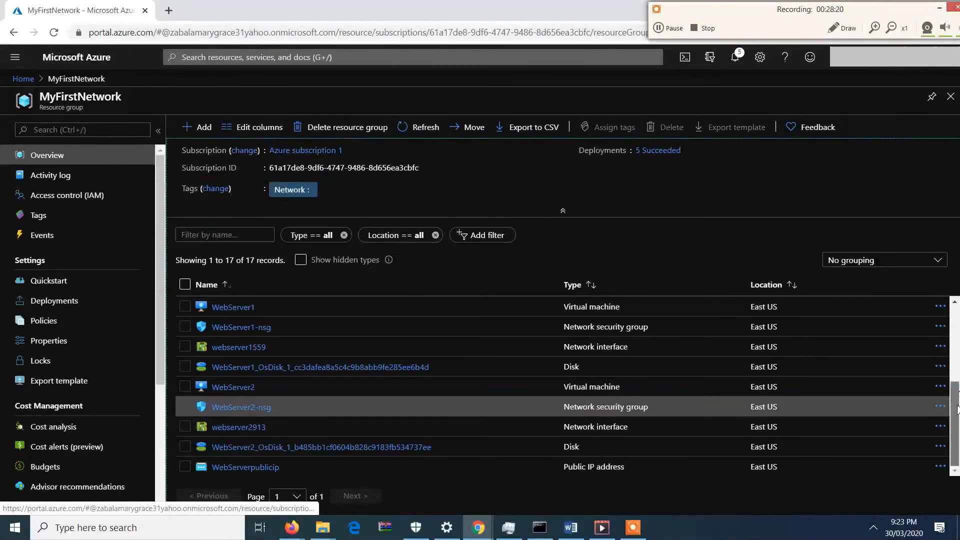
pyautogui.click(957, 316)
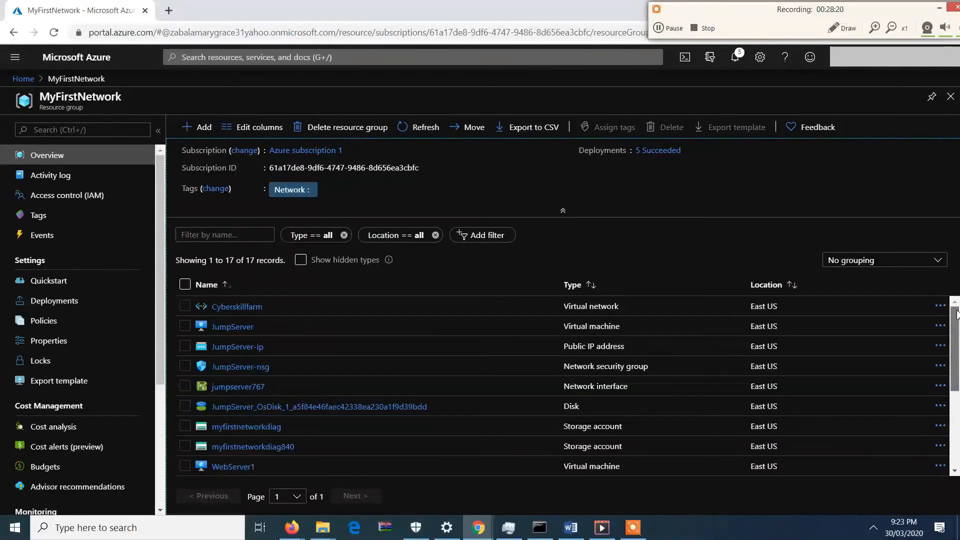
pyautogui.click(242, 369)
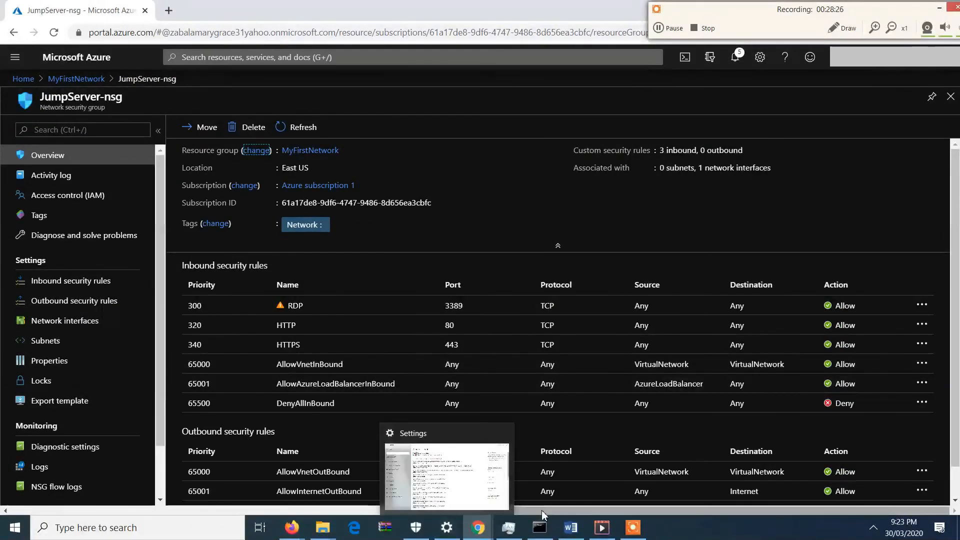
# Switch to the Word document showing the network diagram.
pyautogui.moveTo(570, 528)
pyautogui.click(568, 454)
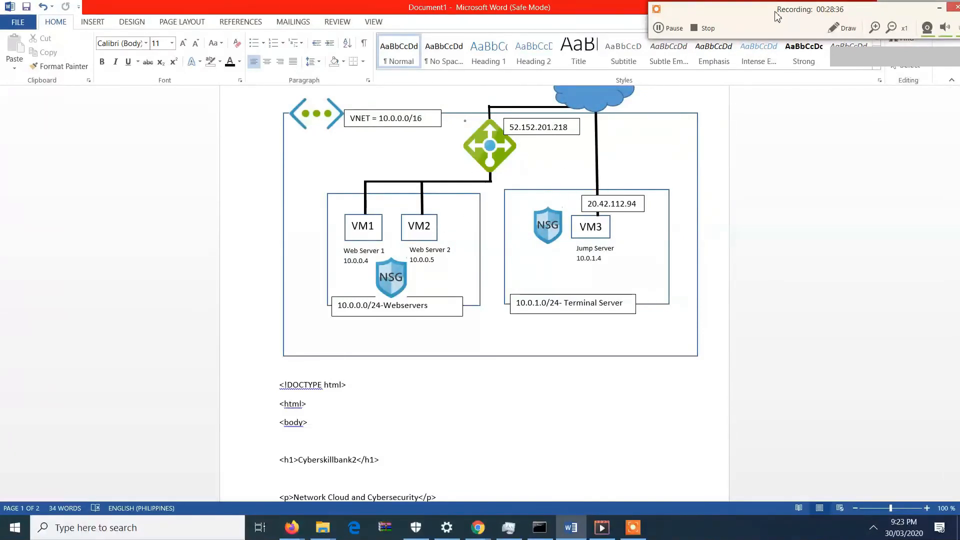
pyautogui.moveTo(754, 20); pyautogui.dragTo(797, 161)
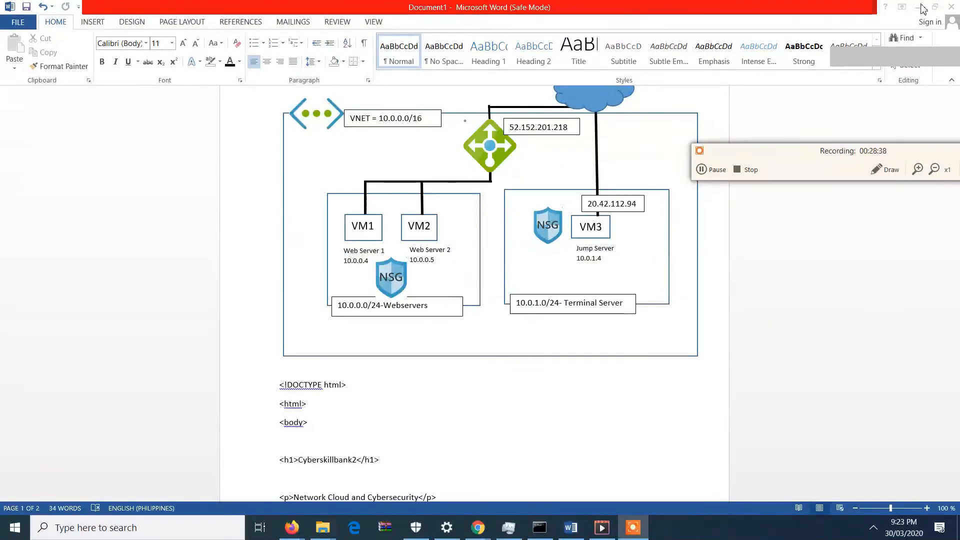
# Associate JumpServer-nsg with the TerminalServer subnet of the Cyberskillfarm virtual network.
pyautogui.click(923, 9)
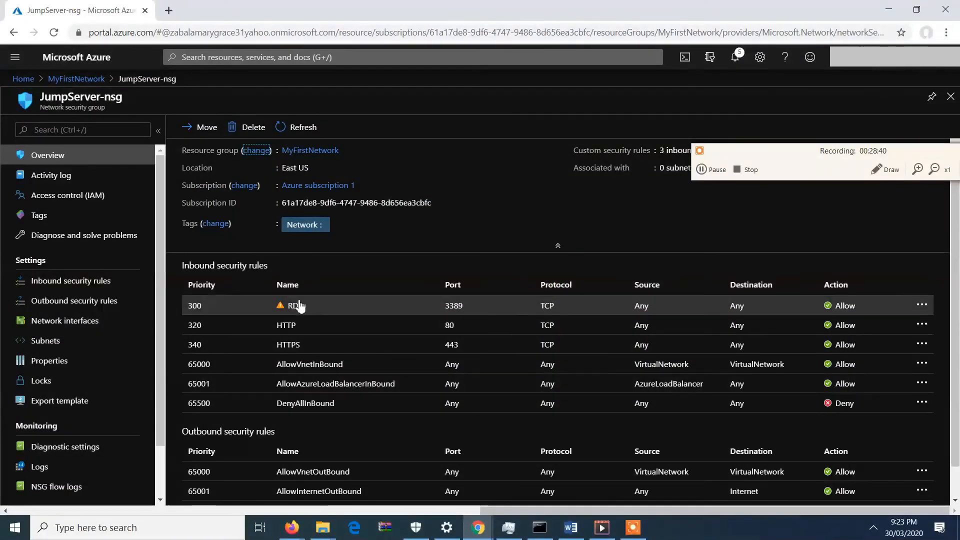
pyautogui.scroll(-2, 957, 370)
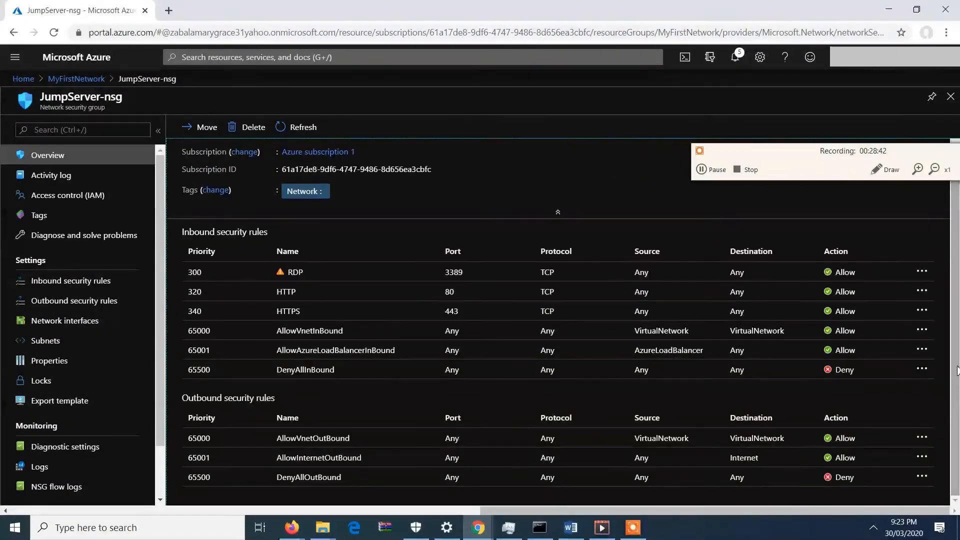
pyautogui.click(76, 340)
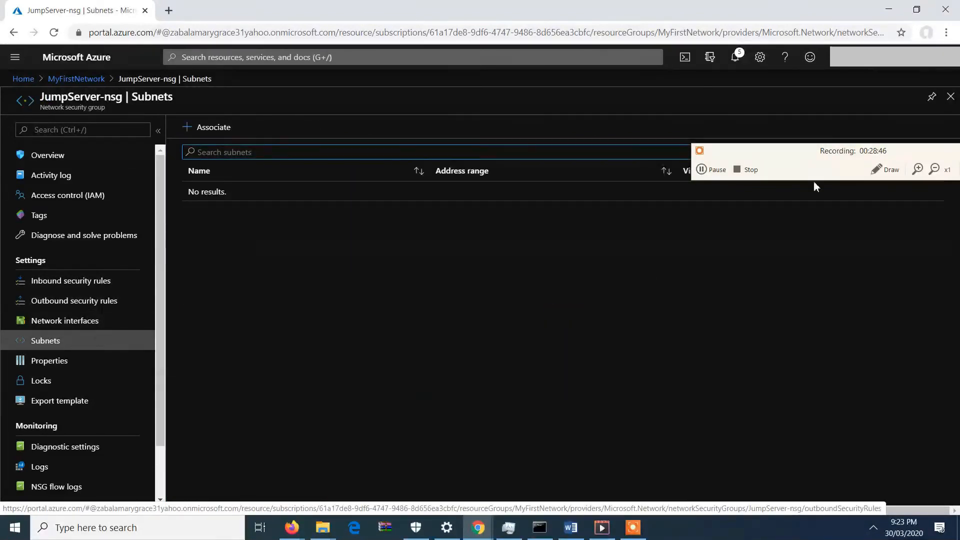
pyautogui.click(220, 129)
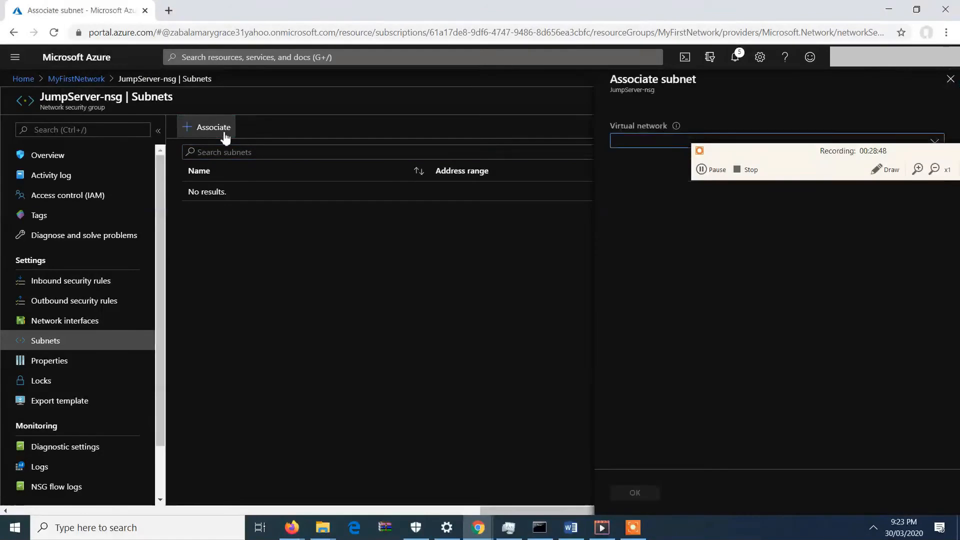
pyautogui.moveTo(782, 163); pyautogui.dragTo(685, 537)
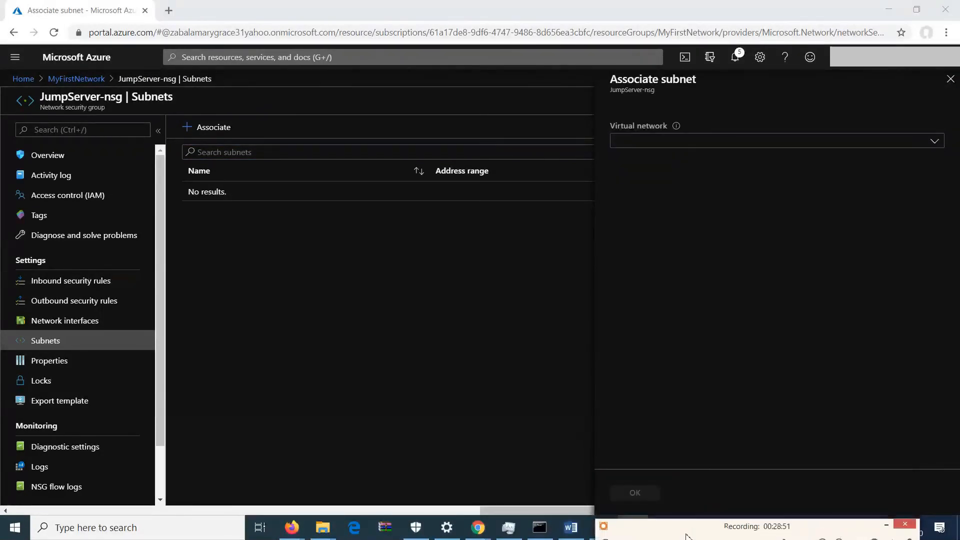
pyautogui.click(839, 145)
pyautogui.click(700, 205)
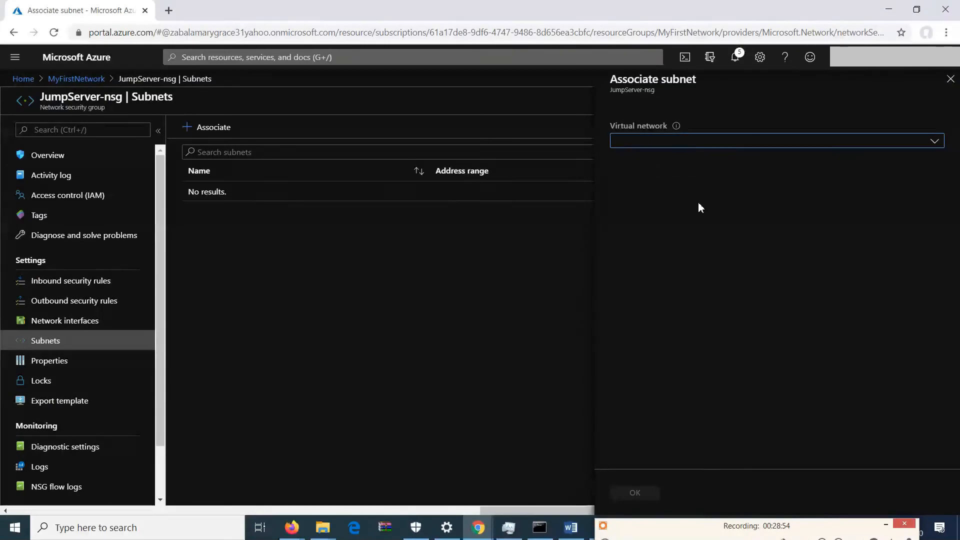
pyautogui.click(699, 192)
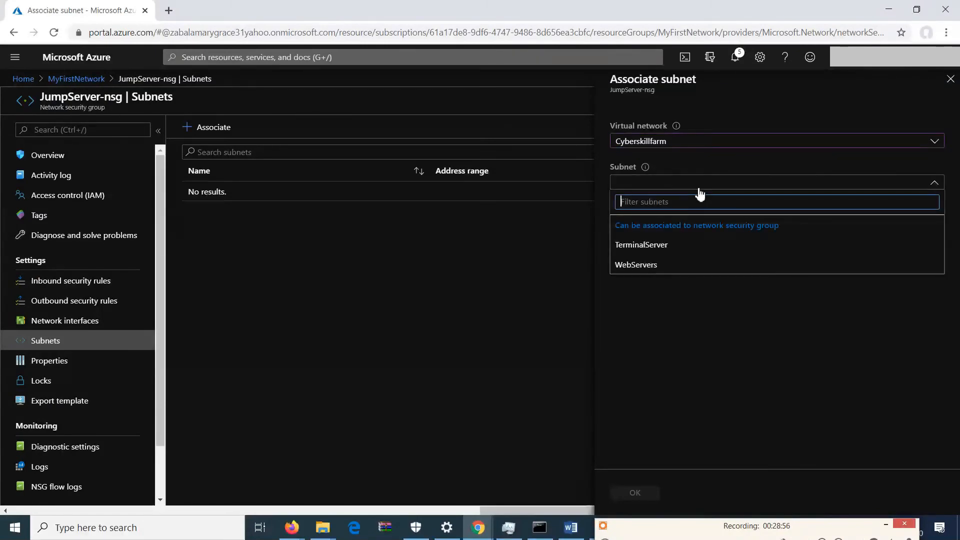
pyautogui.click(659, 249)
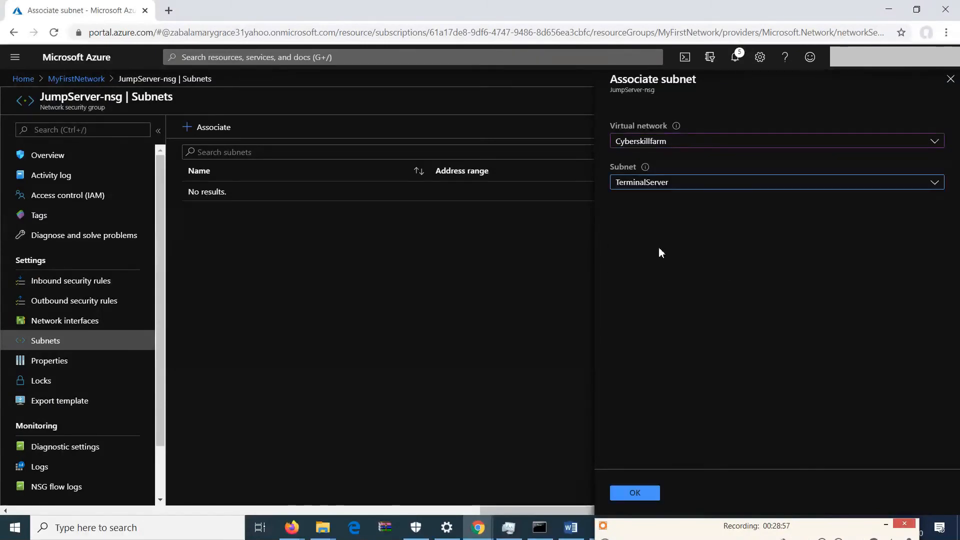
pyautogui.click(640, 495)
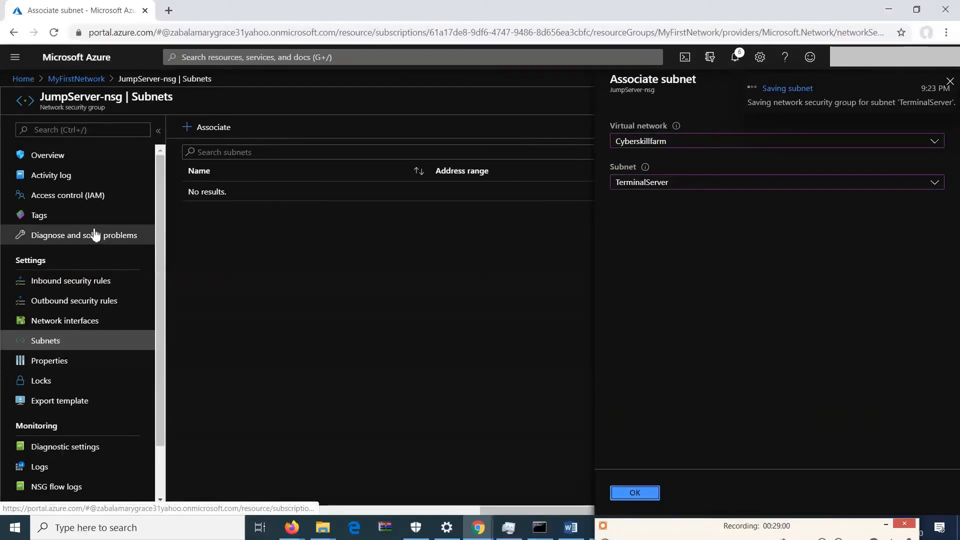
# Start a new outbound security rule on JumpServer-nsg with source IP addresses 10.0.1.0/24 and source port 3389.
pyautogui.click(91, 305)
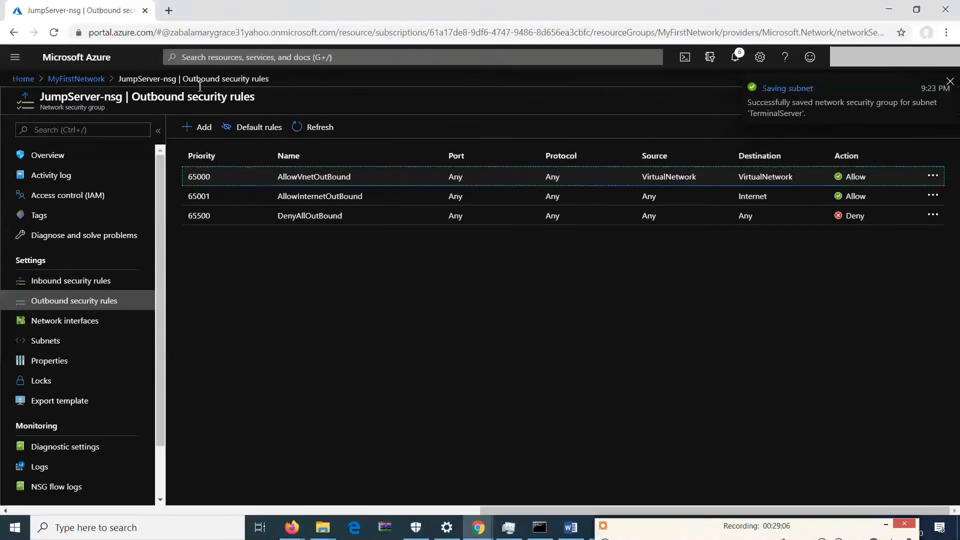
pyautogui.click(204, 128)
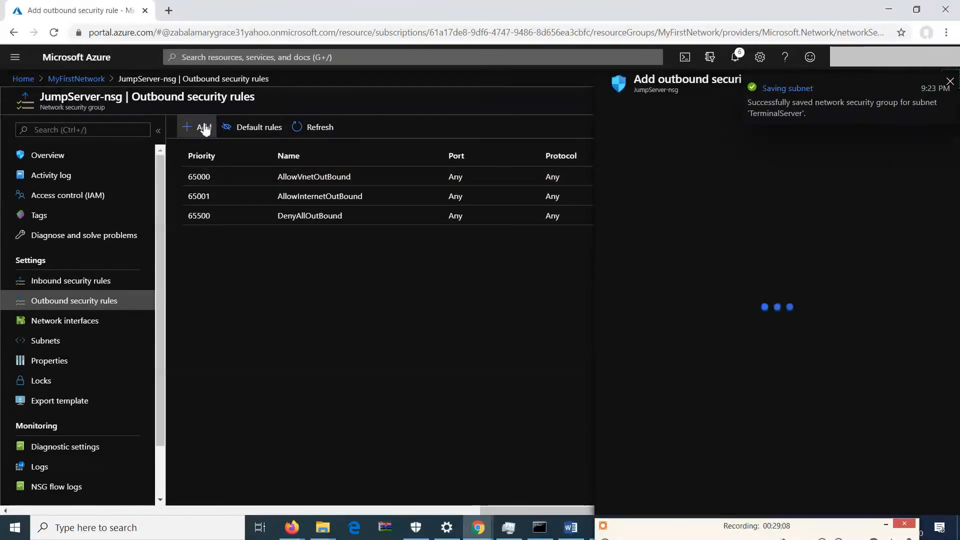
pyautogui.click(720, 163)
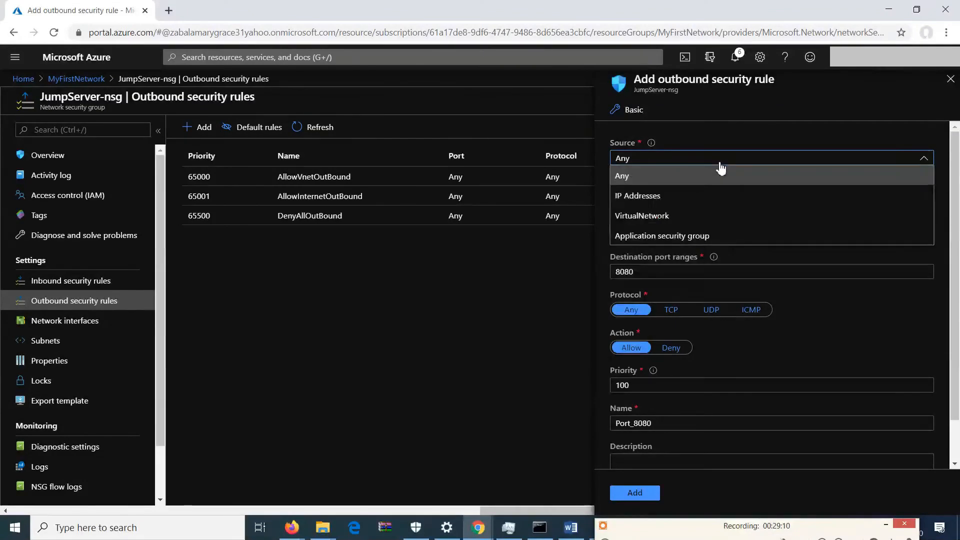
pyautogui.click(692, 189)
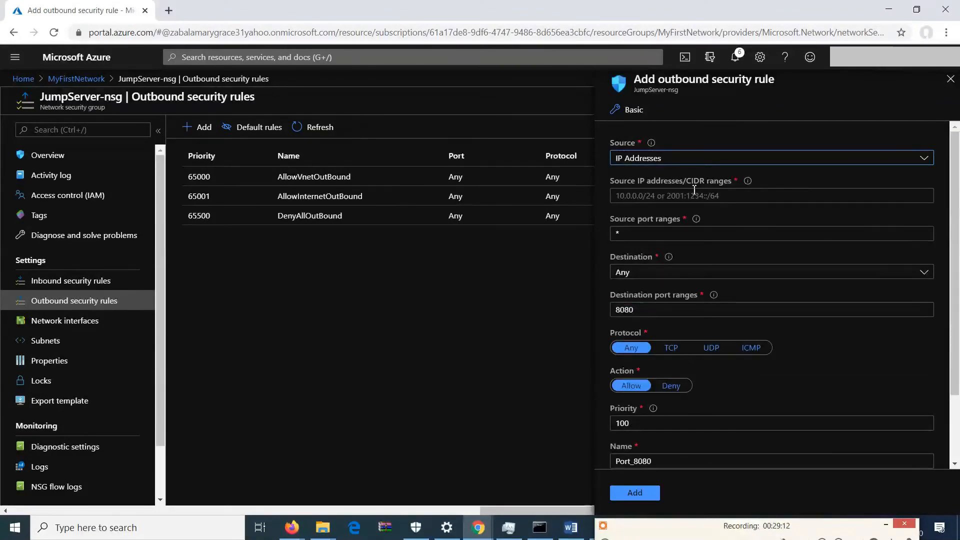
pyautogui.click(694, 194)
pyautogui.write('10.0.01/24')
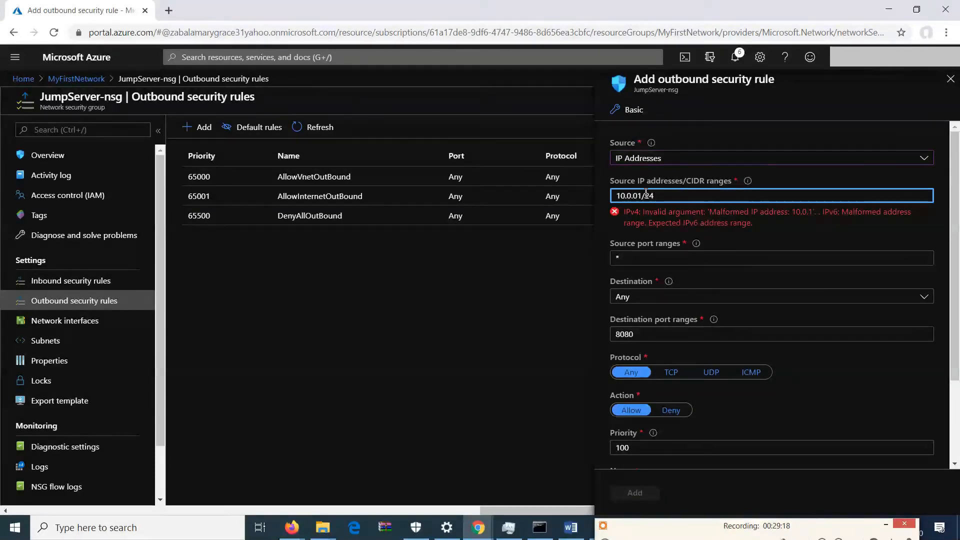
pyautogui.press('BackSpace')
pyautogui.press('BackSpace')
pyautogui.press('BackSpace')
pyautogui.press('BackSpace')
pyautogui.press('BackSpace')
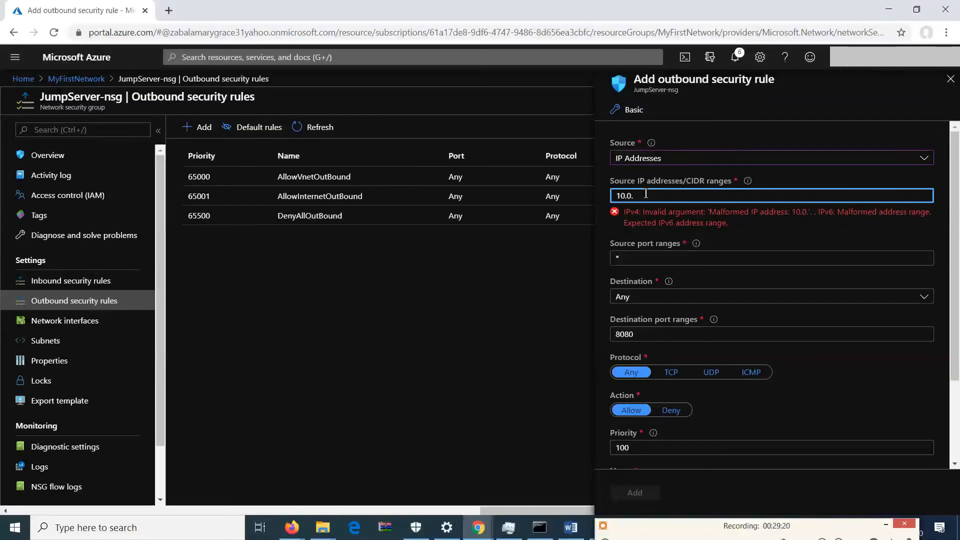
pyautogui.write('0.1.0/24')
pyautogui.click(664, 234)
pyautogui.write('3389')
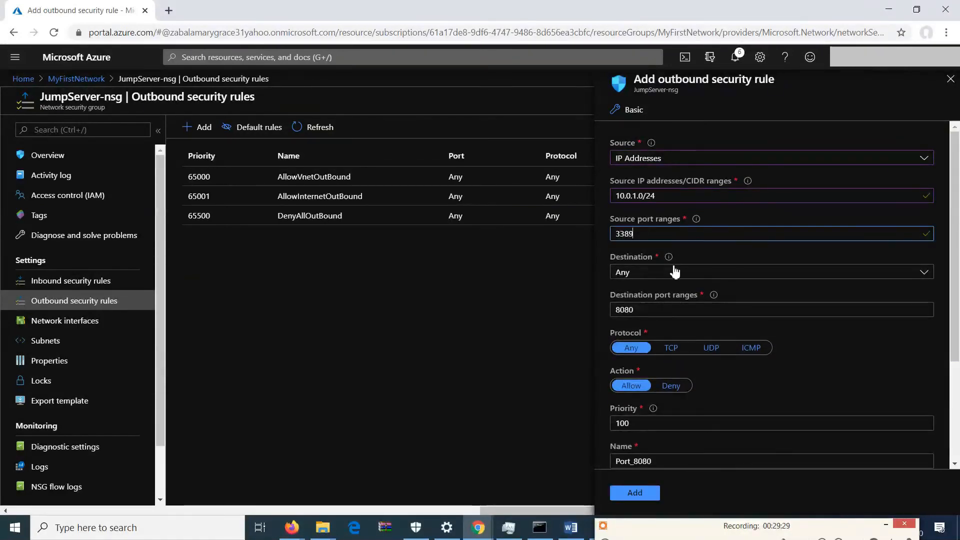
# Set the rule's destination to IP addresses 10.0.0.0/24 with destination port range 3389.
pyautogui.click(671, 272)
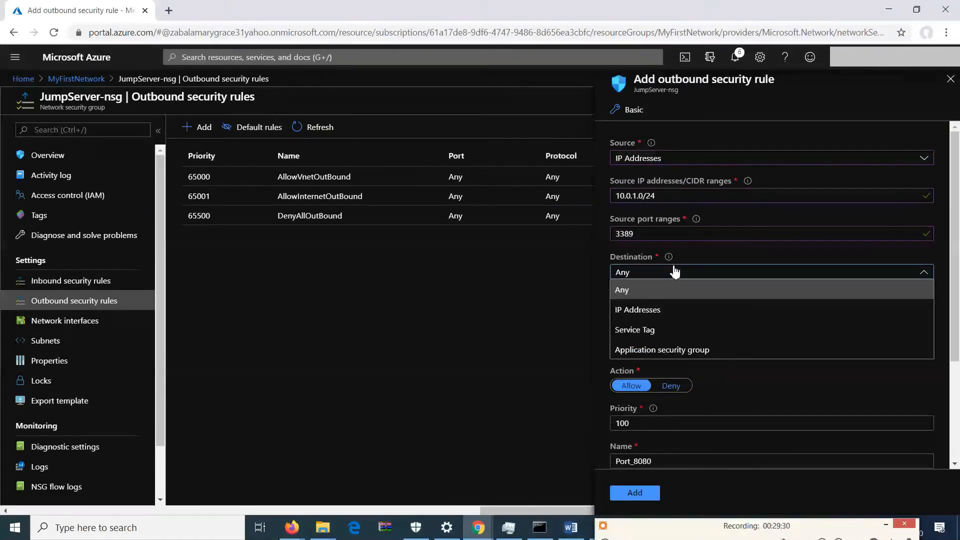
pyautogui.click(668, 309)
pyautogui.click(668, 317)
pyautogui.write('10.0.0.0/4')
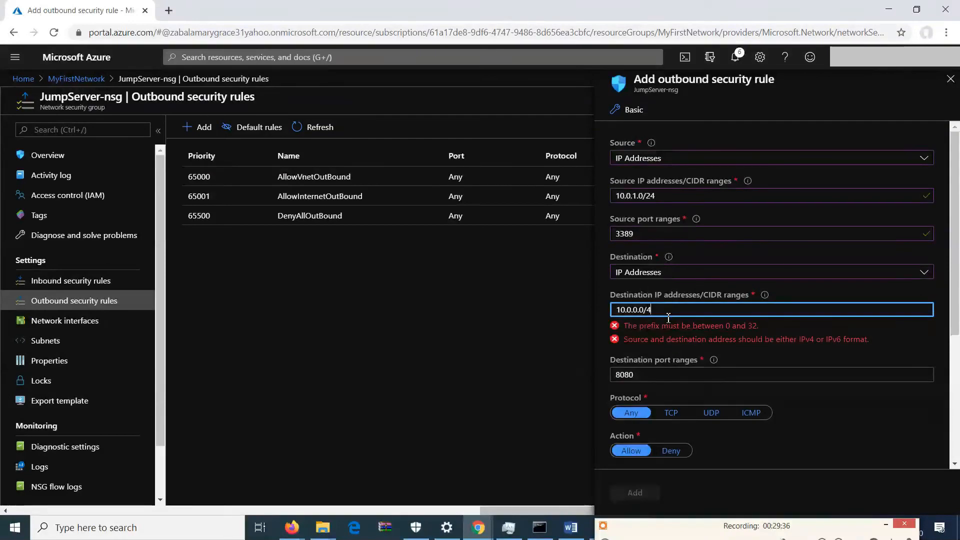
pyautogui.write('2')
pyautogui.click(675, 344)
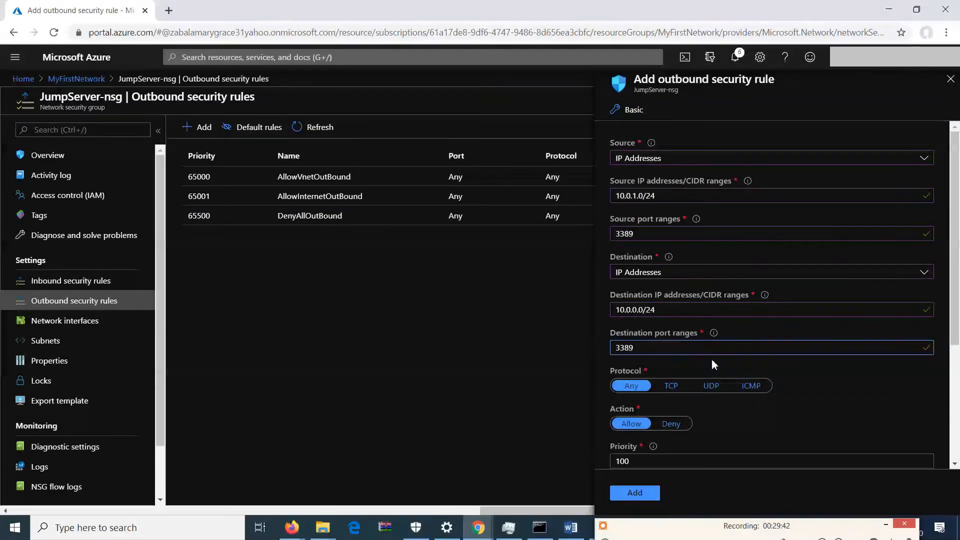
# Name the outbound rule RDPPort_3389 and add it.
pyautogui.scroll(-2, 956, 393)
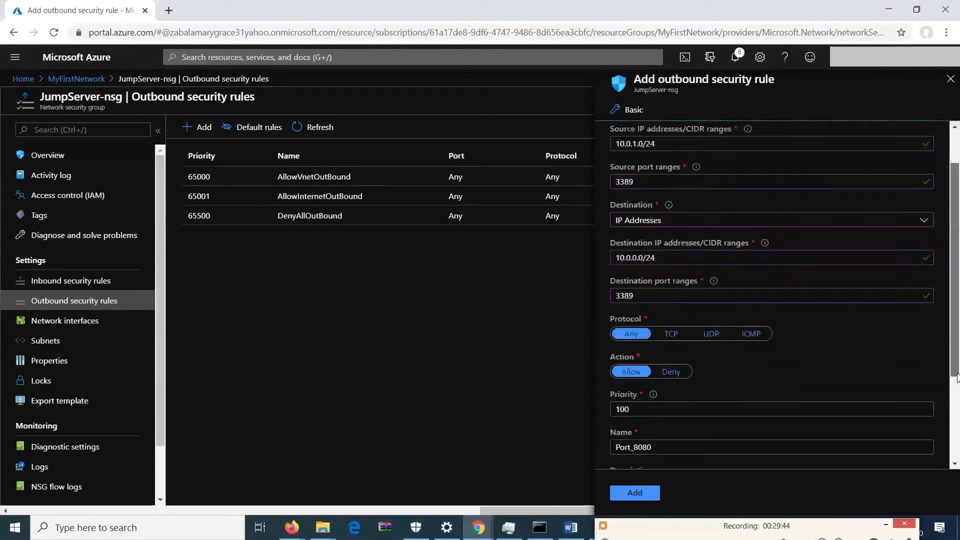
pyautogui.scroll(-2, 956, 393)
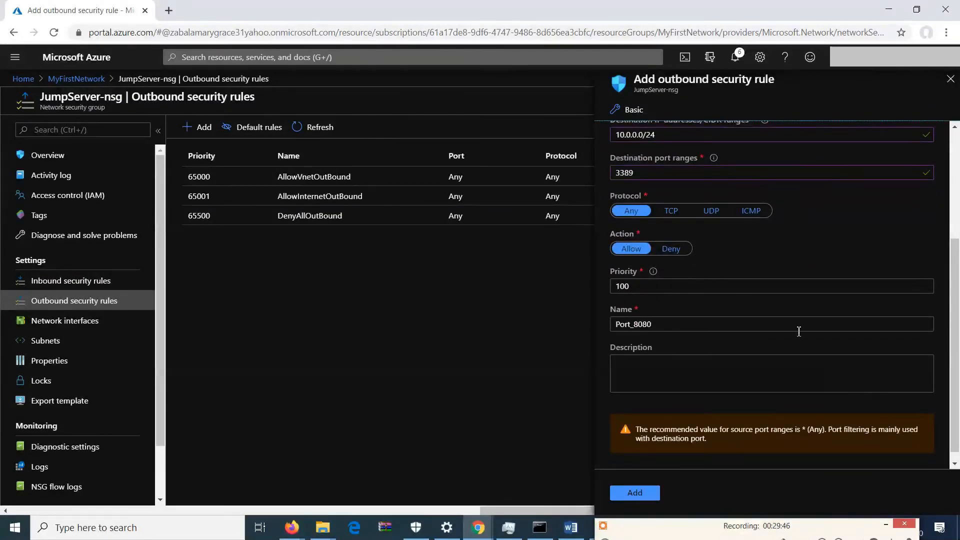
pyautogui.click(799, 329)
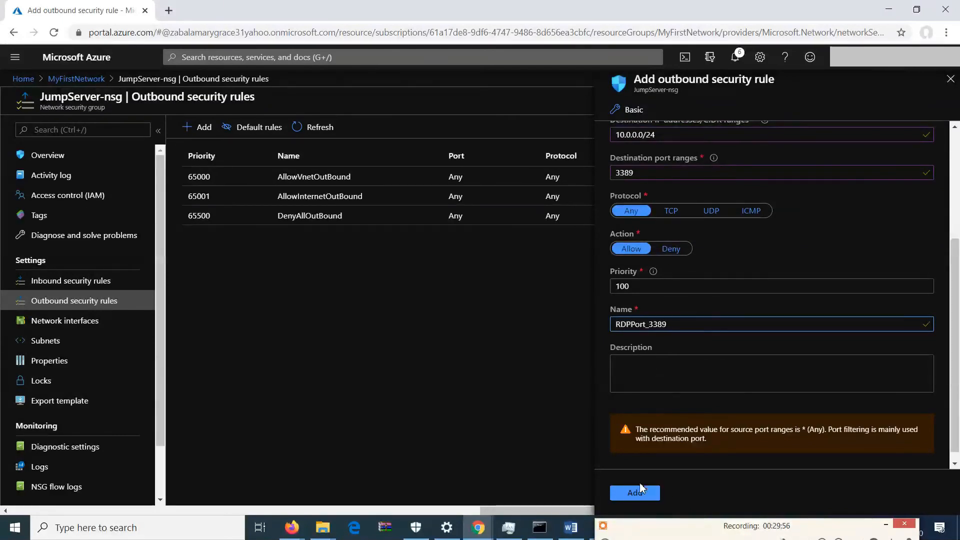
pyautogui.click(641, 484)
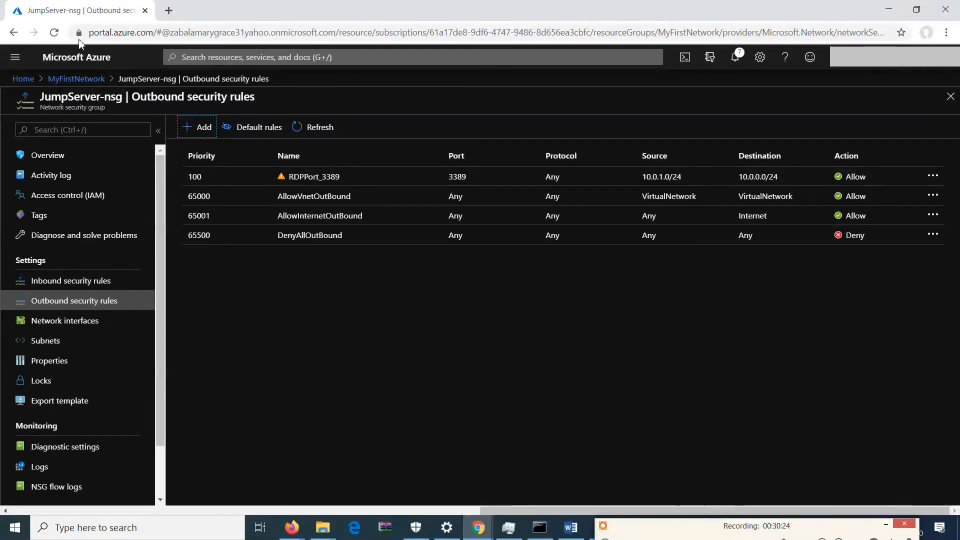
# Open the JumpServer virtual machine from the MyFirstNetwork resource group and select its public IP address.
pyautogui.click(86, 80)
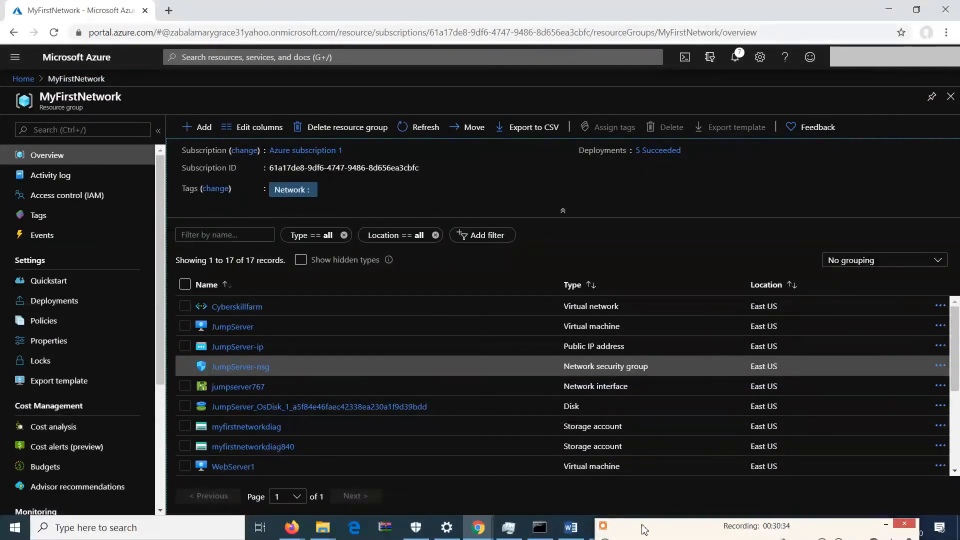
pyautogui.moveTo(645, 534); pyautogui.dragTo(687, 509)
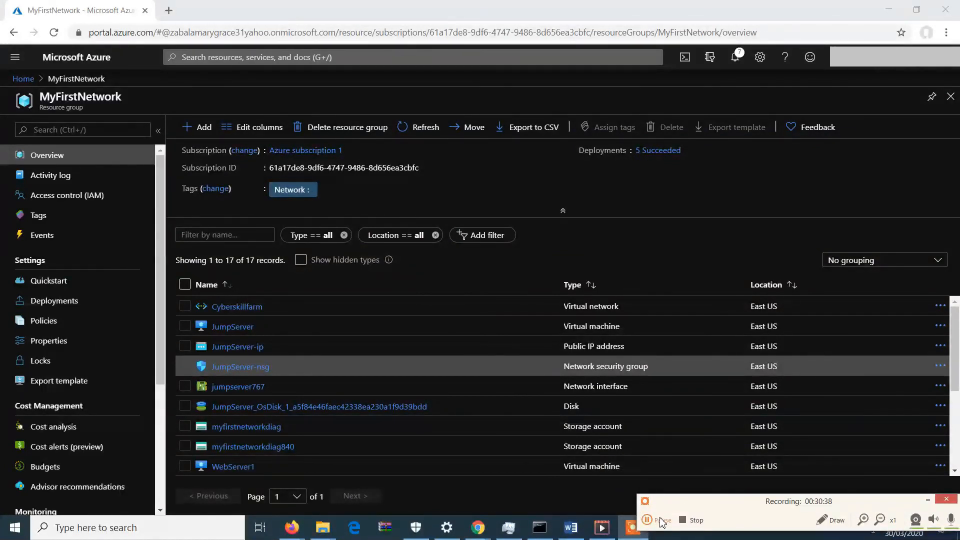
pyautogui.moveTo(958, 338)
pyautogui.mouseDown()
pyautogui.moveTo(953, 428)
pyautogui.moveTo(953, 353)
pyautogui.mouseUp()
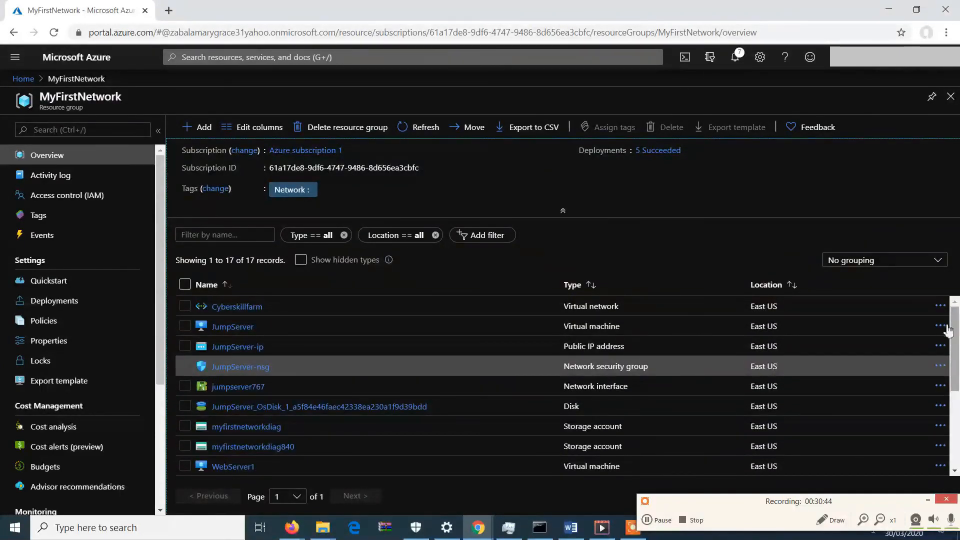
pyautogui.click(232, 326)
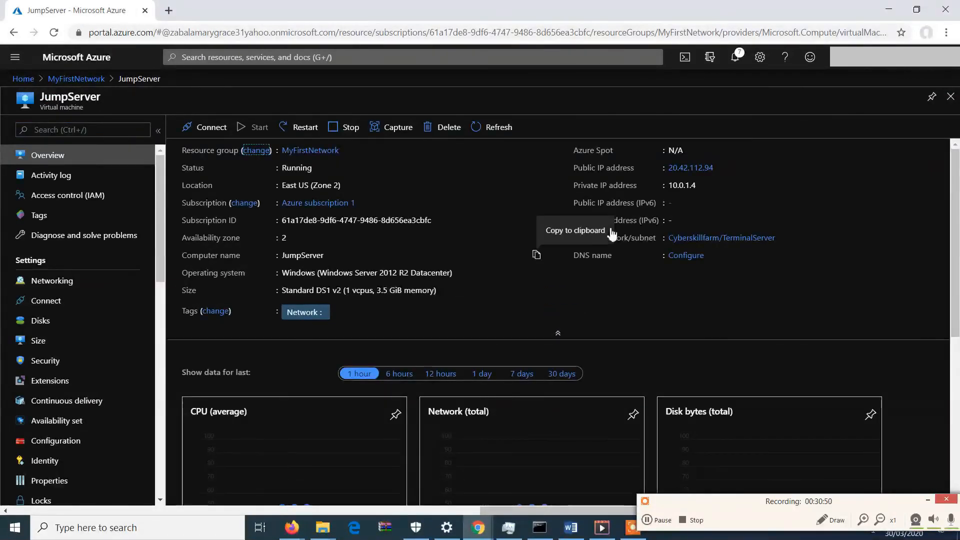
pyautogui.moveTo(718, 171); pyautogui.dragTo(674, 170)
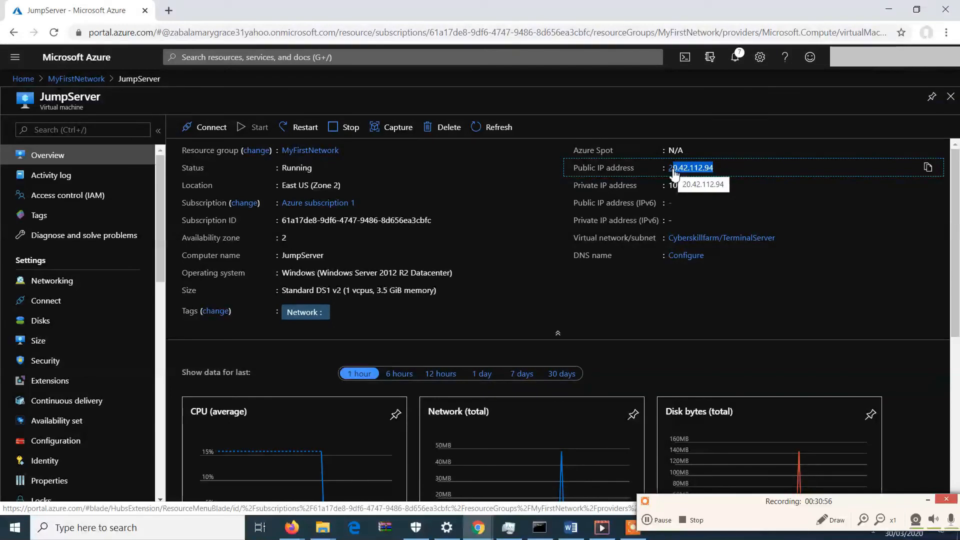
pyautogui.click(722, 169)
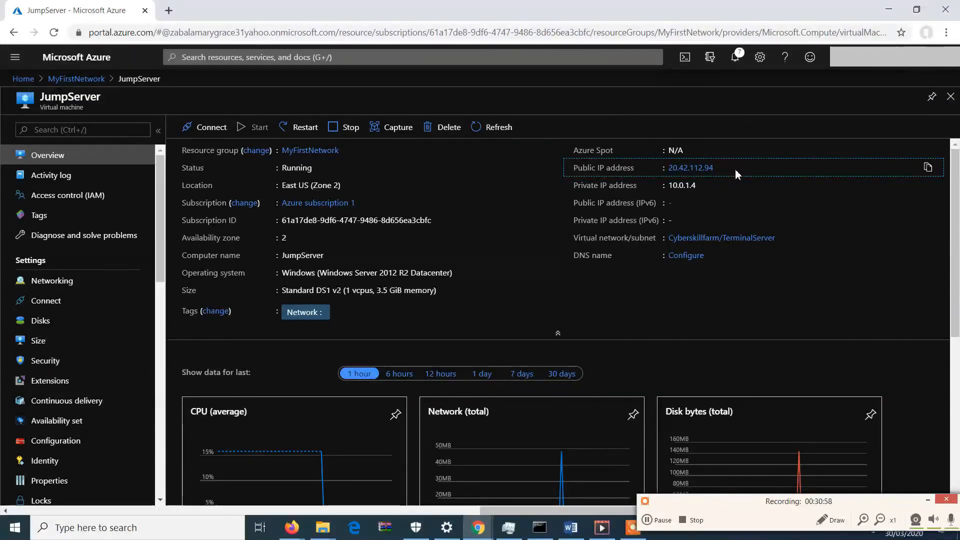
pyautogui.moveTo(719, 169); pyautogui.dragTo(673, 169)
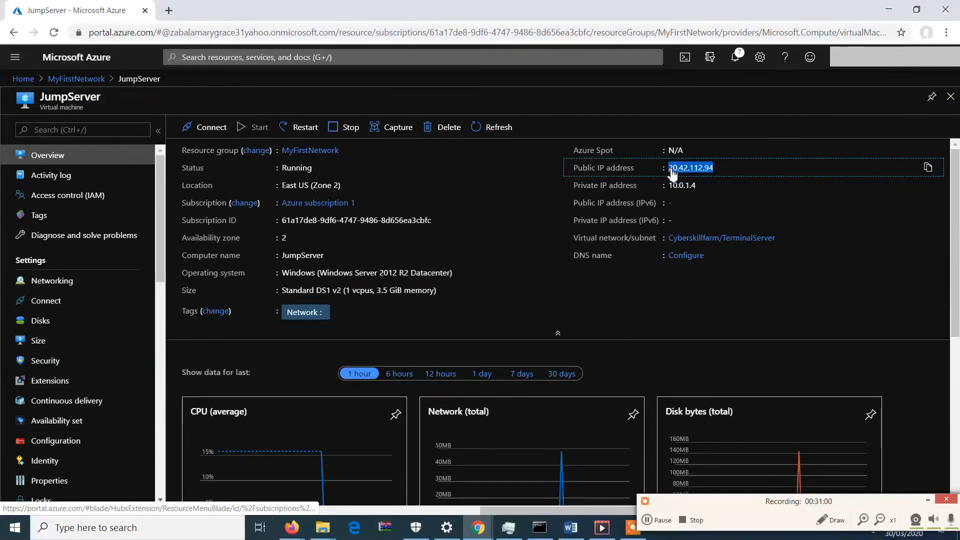
# Open Remote Desktop Connection and choose 20.42.112.94 as the computer to connect to.
pyautogui.click(657, 521)
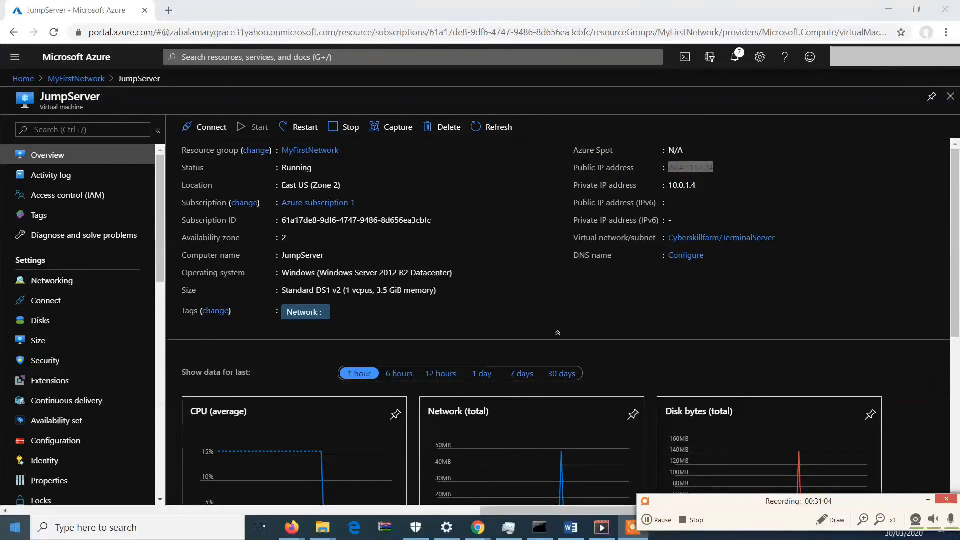
pyautogui.click(14, 527)
pyautogui.write('rdp')
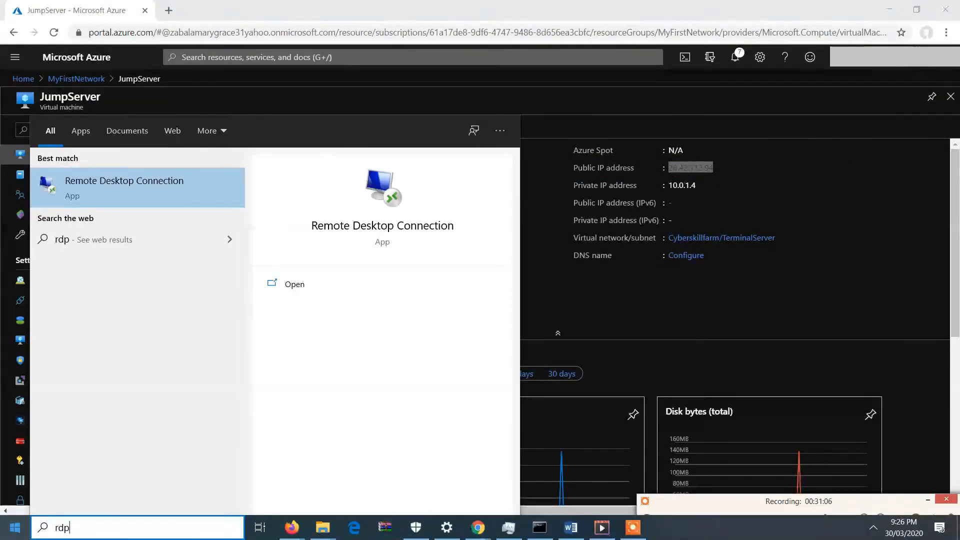
pyautogui.click(128, 197)
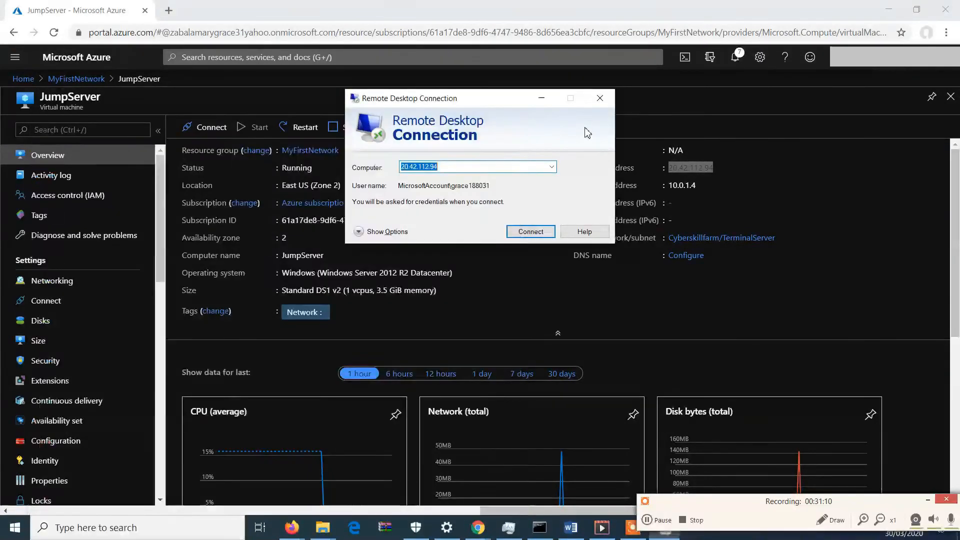
pyautogui.click(543, 164)
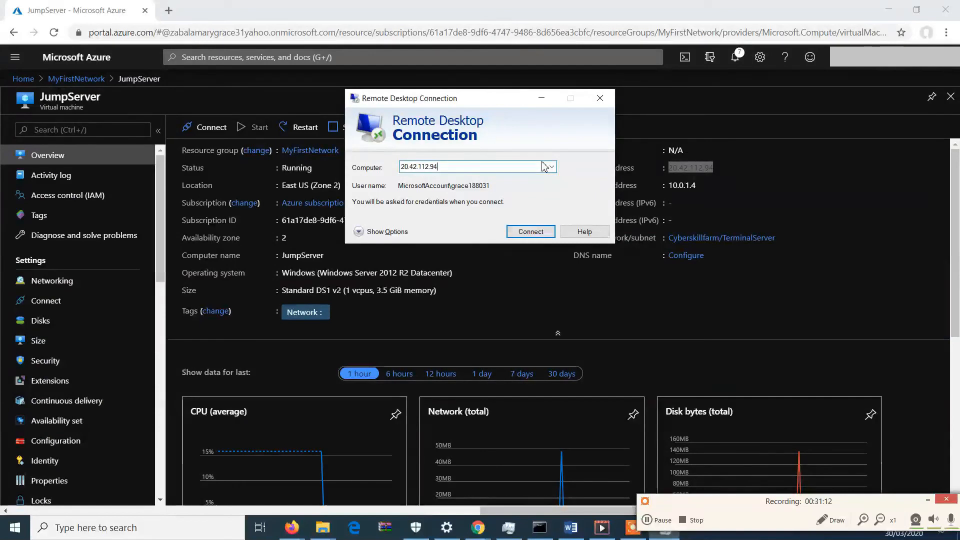
# Start the connection and sign in with a different account, entering the JumpServer administrator user name.
pyautogui.click(540, 231)
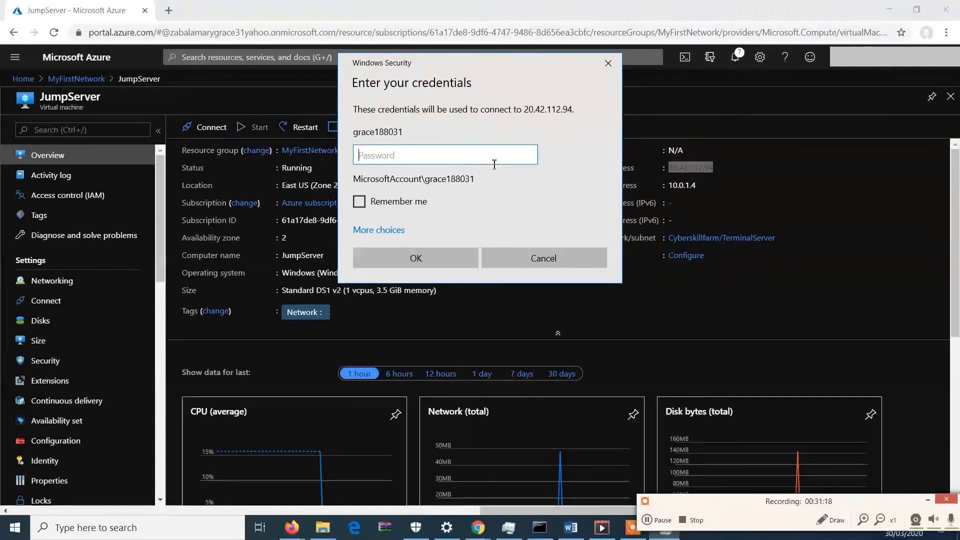
pyautogui.click(383, 230)
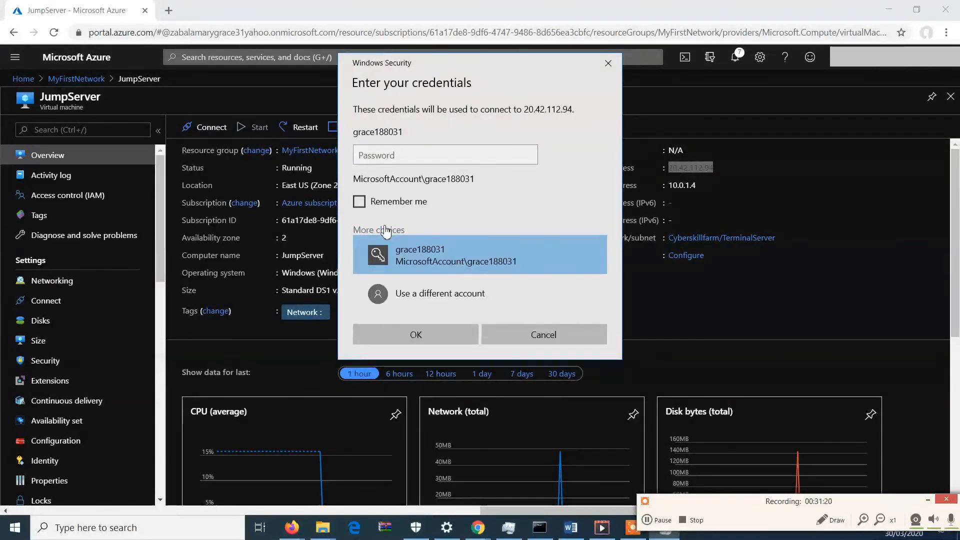
pyautogui.click(404, 292)
pyautogui.write('gracy')
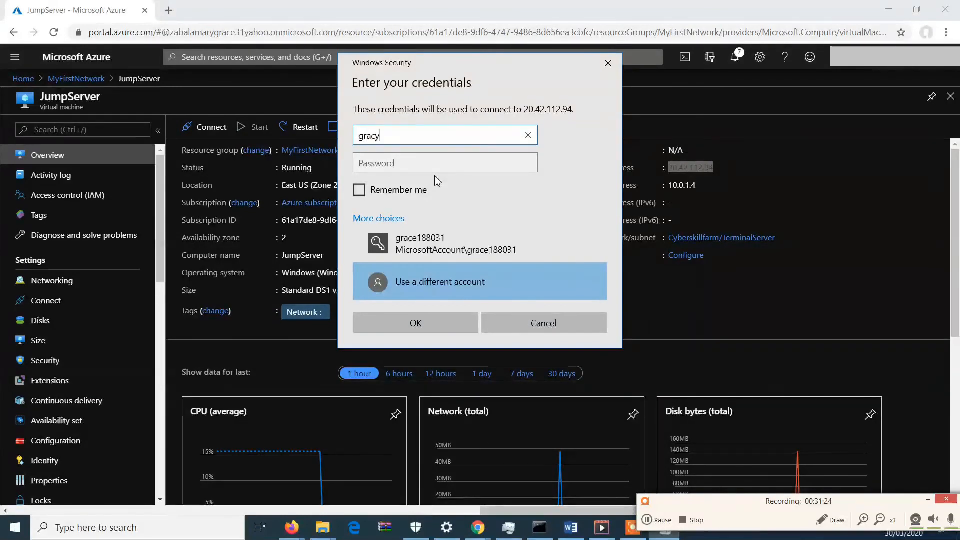
pyautogui.write('188031')
pyautogui.press('Tab')
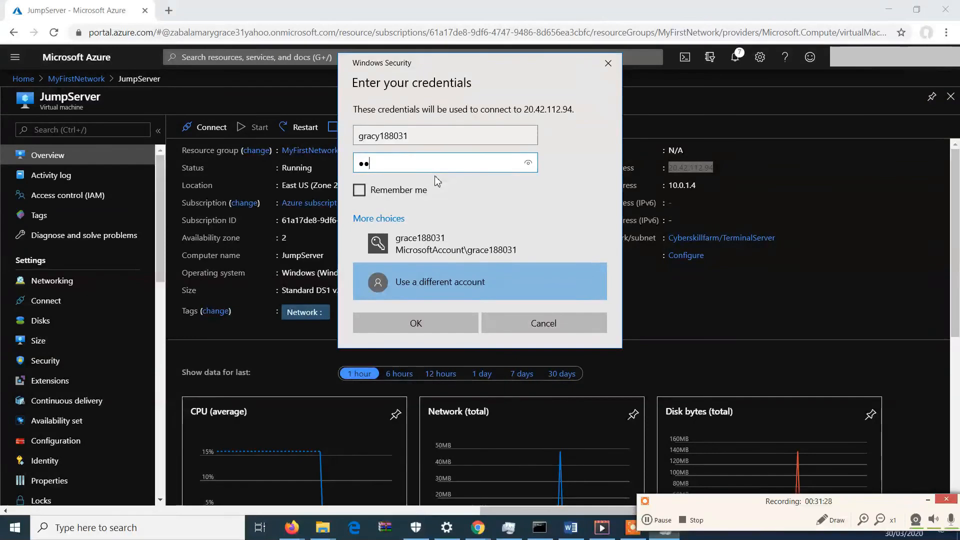
# Enter the account password, confirm the credentials, and accept the certificate warning to connect.
pyautogui.write('*************')
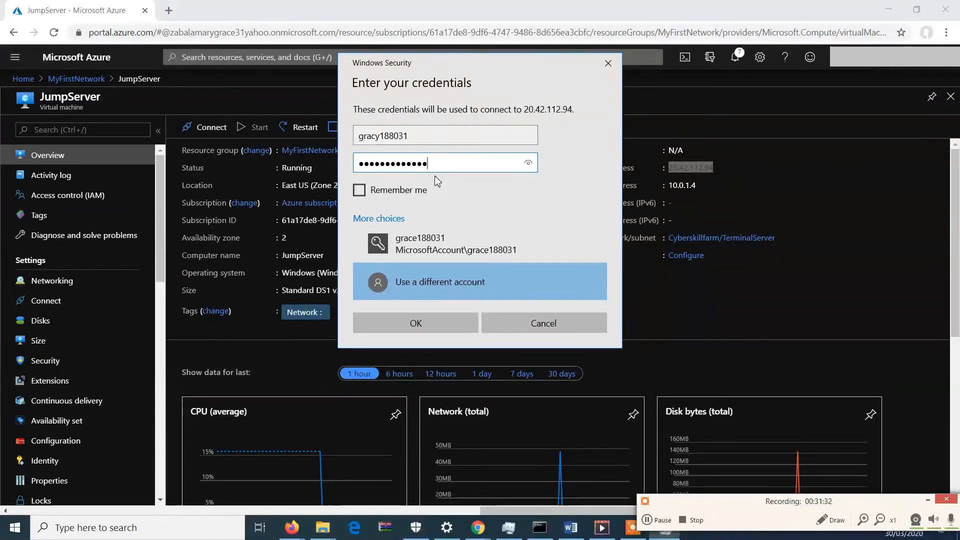
pyautogui.click(453, 324)
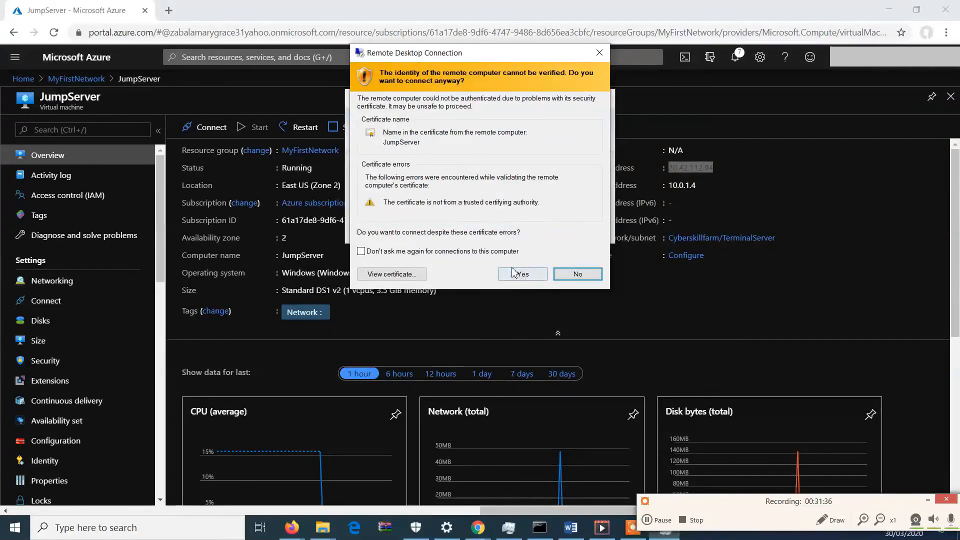
pyautogui.click(523, 277)
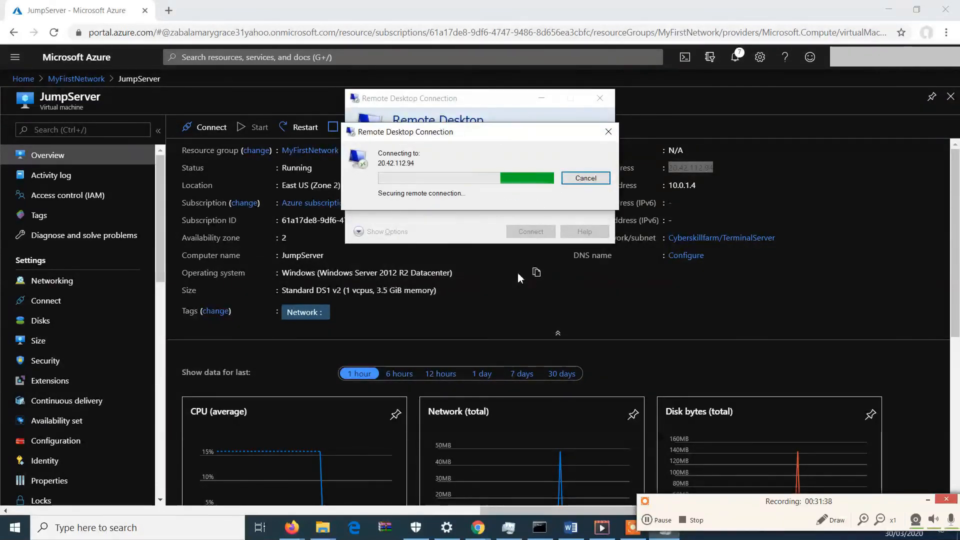